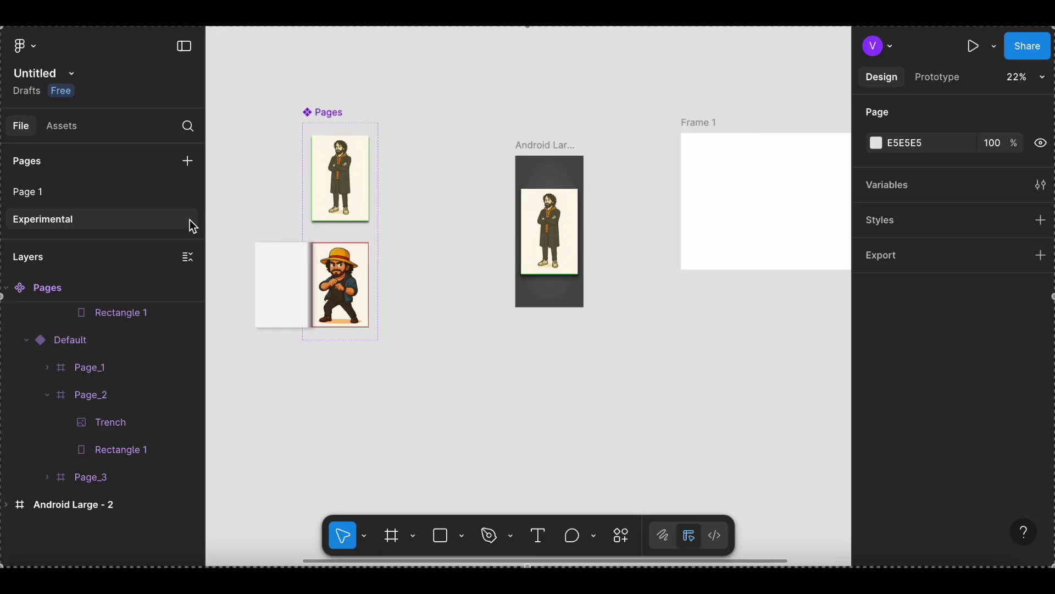
# Add a new page to the file and name it Page Flip.
pyautogui.hscroll(-3, 242, 245)
pyautogui.scroll(-2, 242, 244)
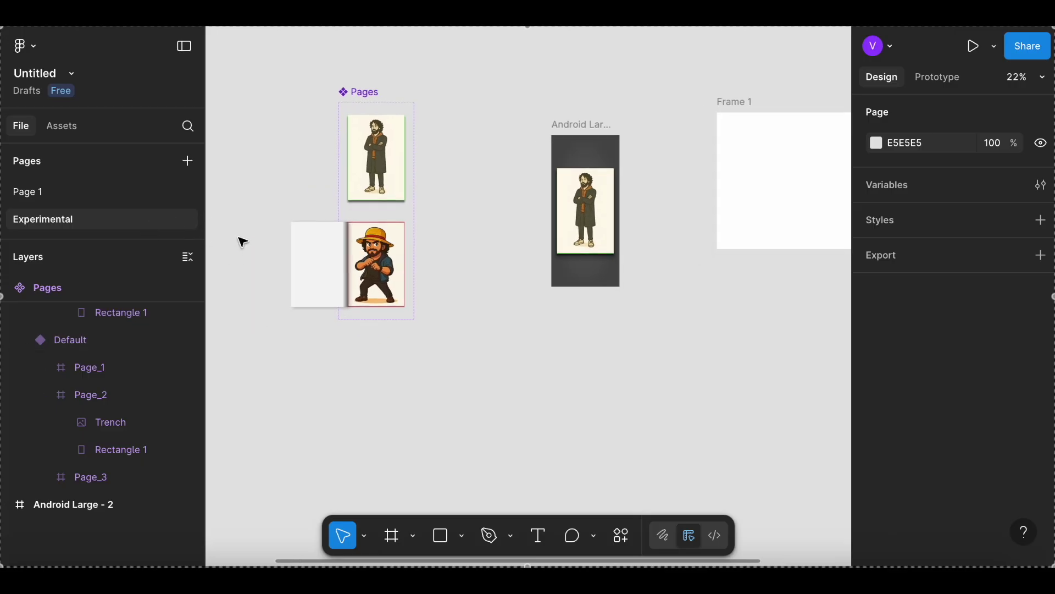
pyautogui.click(189, 165)
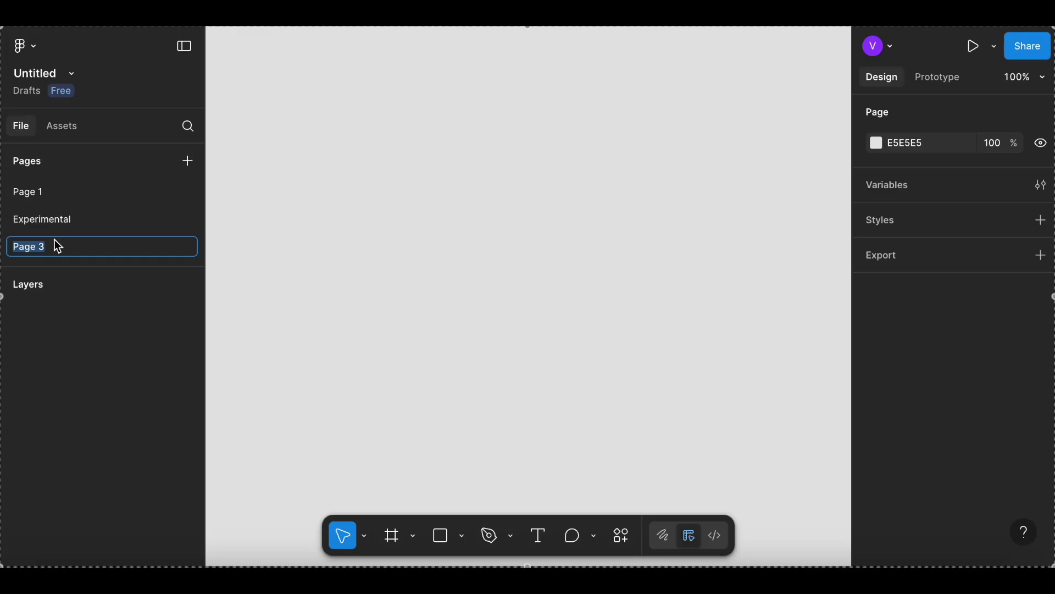
pyautogui.write('Page')
pyautogui.press('Return')
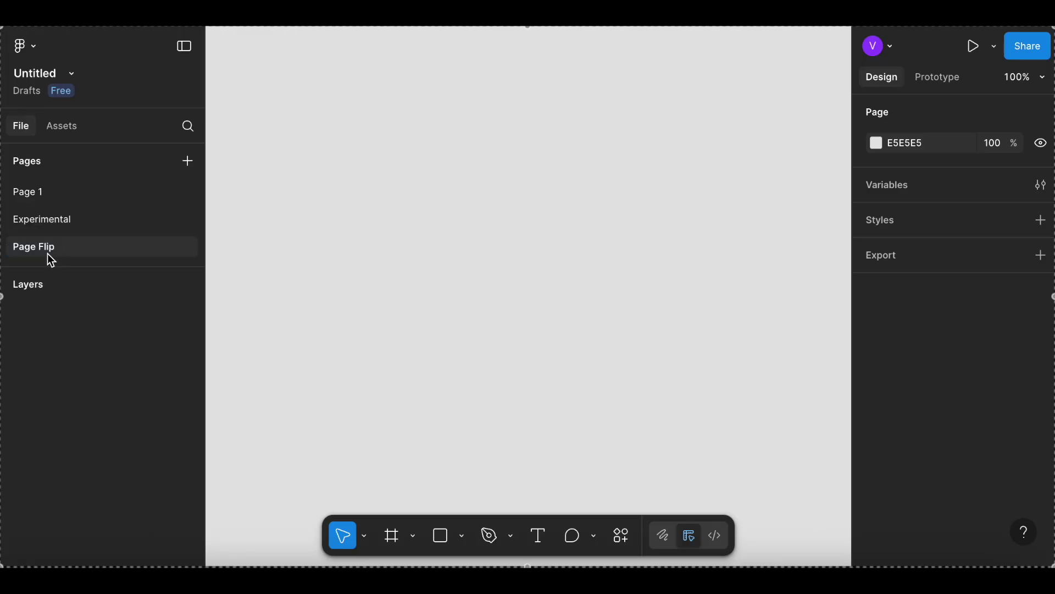
# Copy the Trench and Dance images from the Experimental page and paste them into the Page Flip page.
pyautogui.click(47, 221)
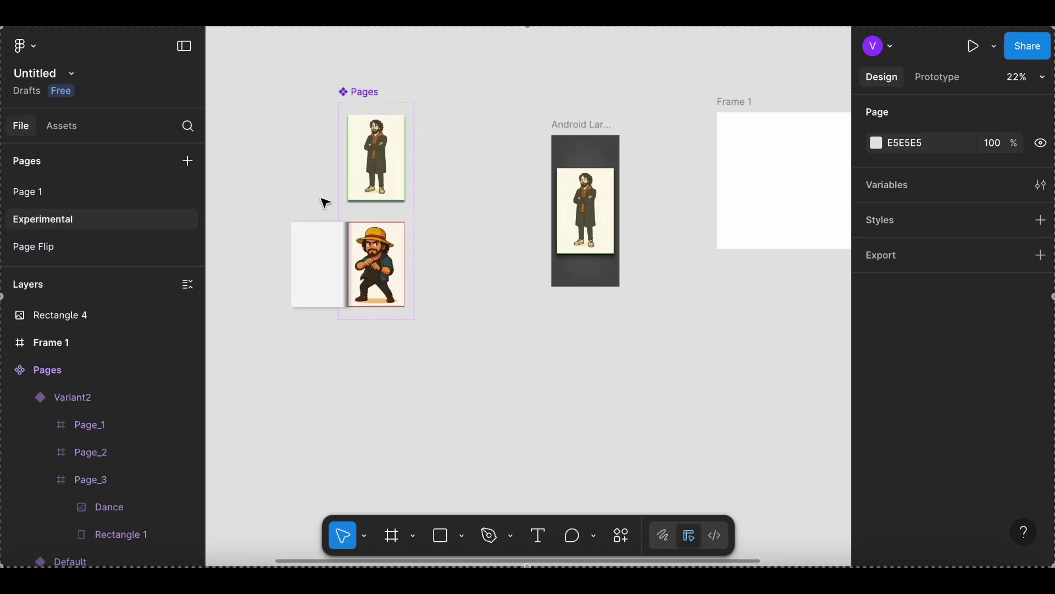
pyautogui.scroll(3, 354, 197)
pyautogui.doubleClick(354, 196)
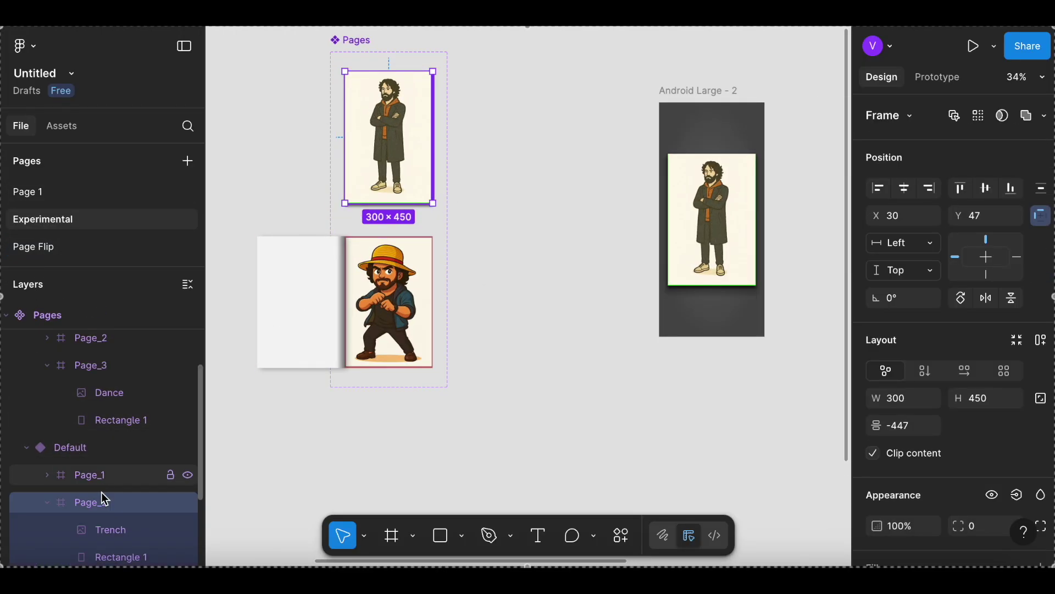
pyautogui.click(106, 529)
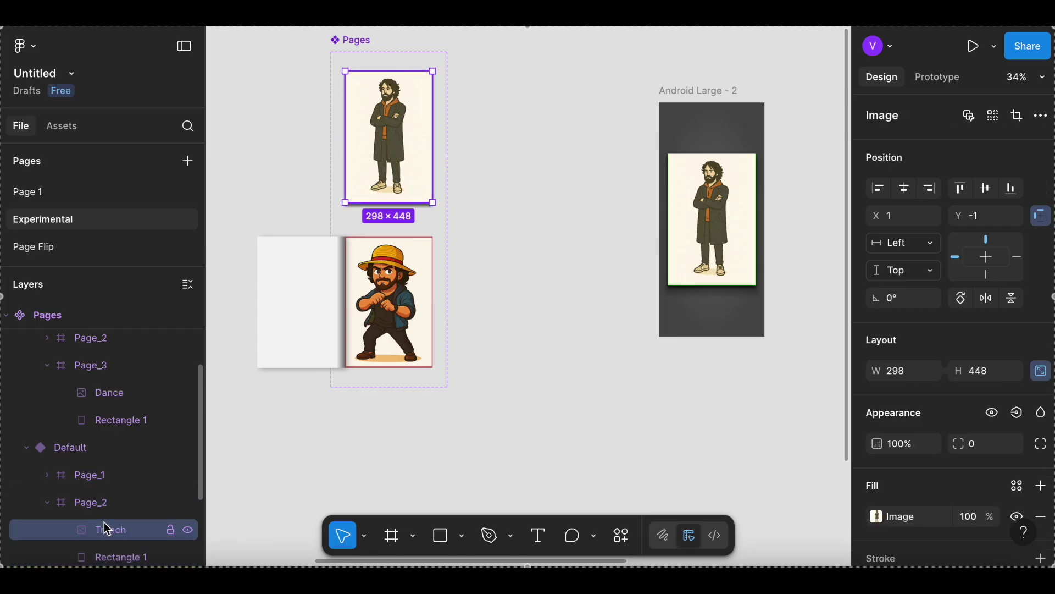
pyautogui.keyDown('shift'); pyautogui.click(114, 394); pyautogui.keyUp('shift')
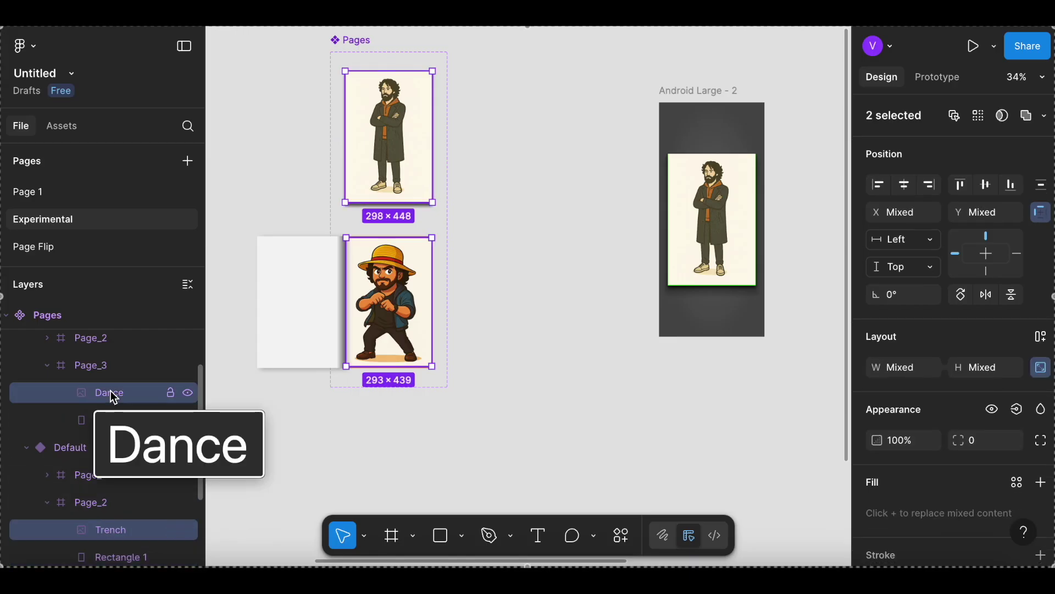
pyautogui.click(68, 249)
pyautogui.hotkey('ctrl', 'v')
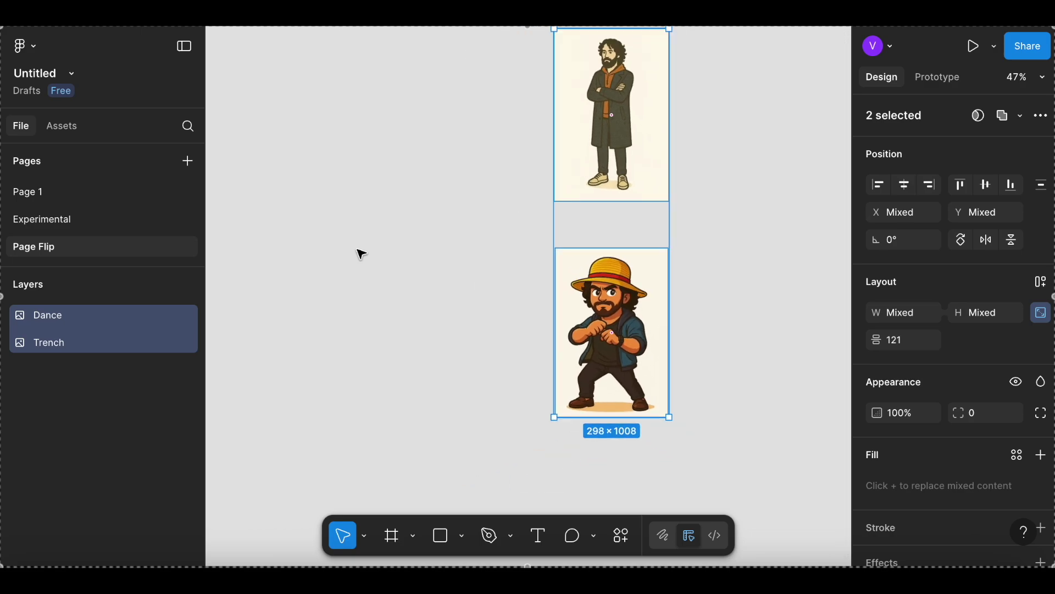
pyautogui.keyDown('ctrl'); pyautogui.scroll(-5, 361, 254); pyautogui.keyUp('ctrl')
pyautogui.hscroll(5, 440, 207)
pyautogui.click(500, 251)
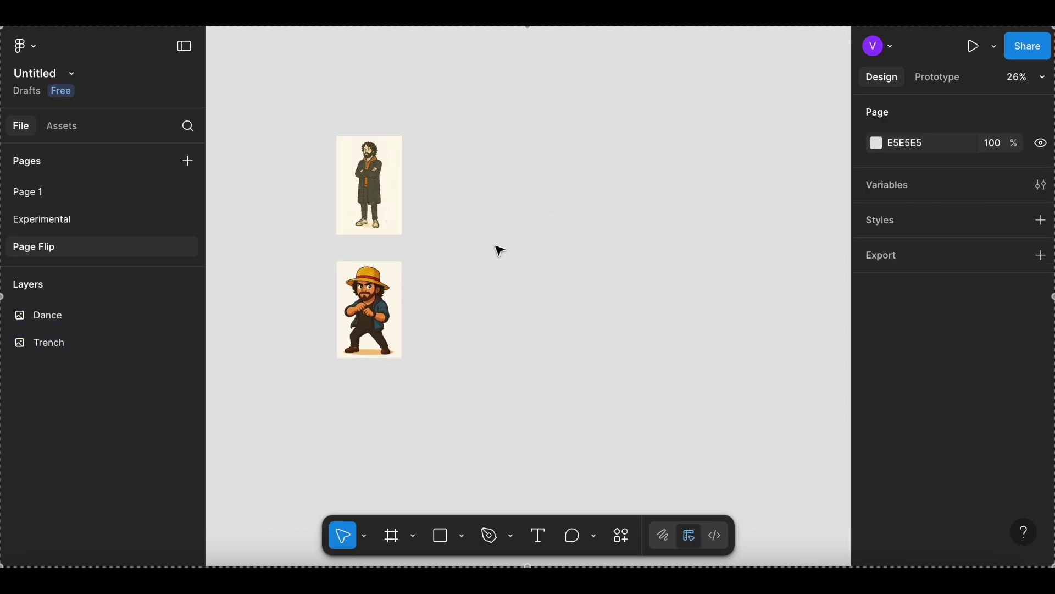
# Draw a frame about 506 × 506 around the Trench image and move it slightly up from the Dance image.
pyautogui.scroll(-2, 377, 226)
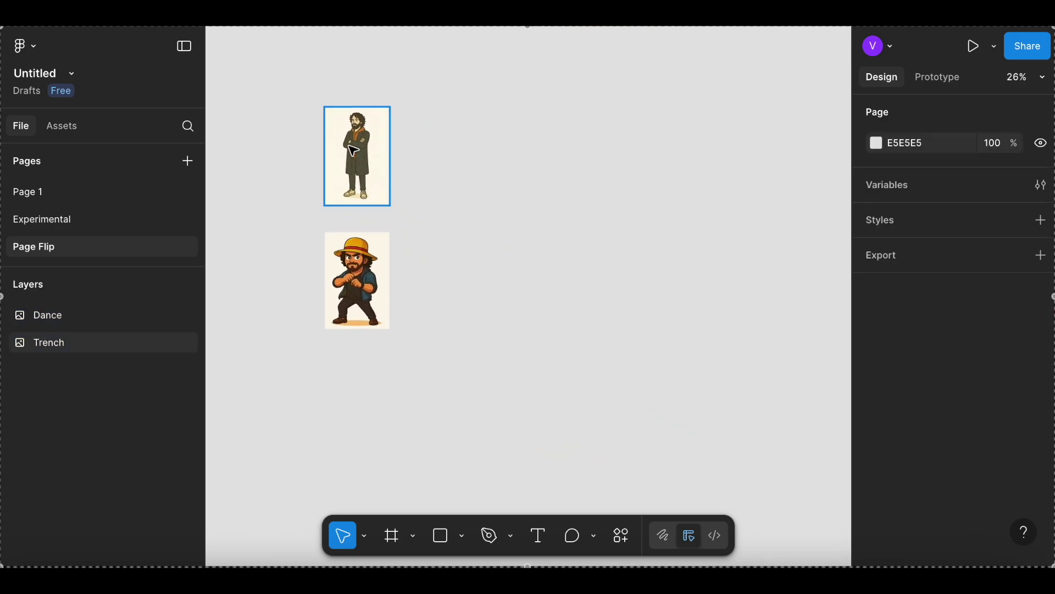
pyautogui.keyDown('ctrl'); pyautogui.scroll(3, 355, 152); pyautogui.keyUp('ctrl')
pyautogui.press('f')
pyautogui.moveTo(297, 86); pyautogui.dragTo(492, 280)
pyautogui.moveTo(305, 78); pyautogui.dragTo(309, 48)
# Move Frame 1 with its Trench image farther up to widen the gap above the Dance image.
pyautogui.hscroll(-4, 396, 122)
pyautogui.click(469, 128)
pyautogui.keyDown('ctrl'); pyautogui.scroll(3, 469, 127); pyautogui.keyUp('ctrl')
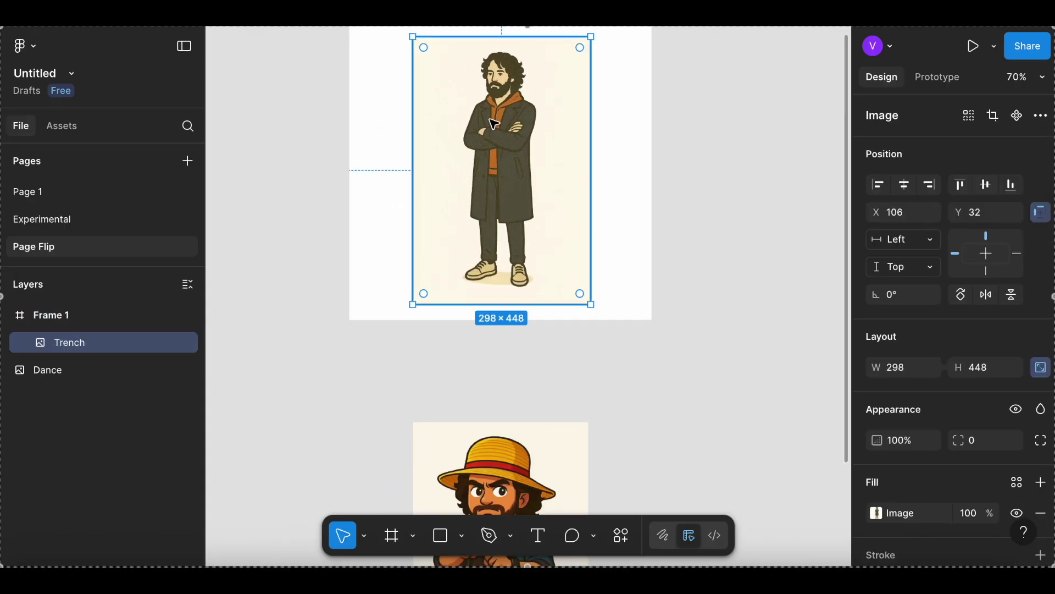
pyautogui.scroll(2, 439, 218)
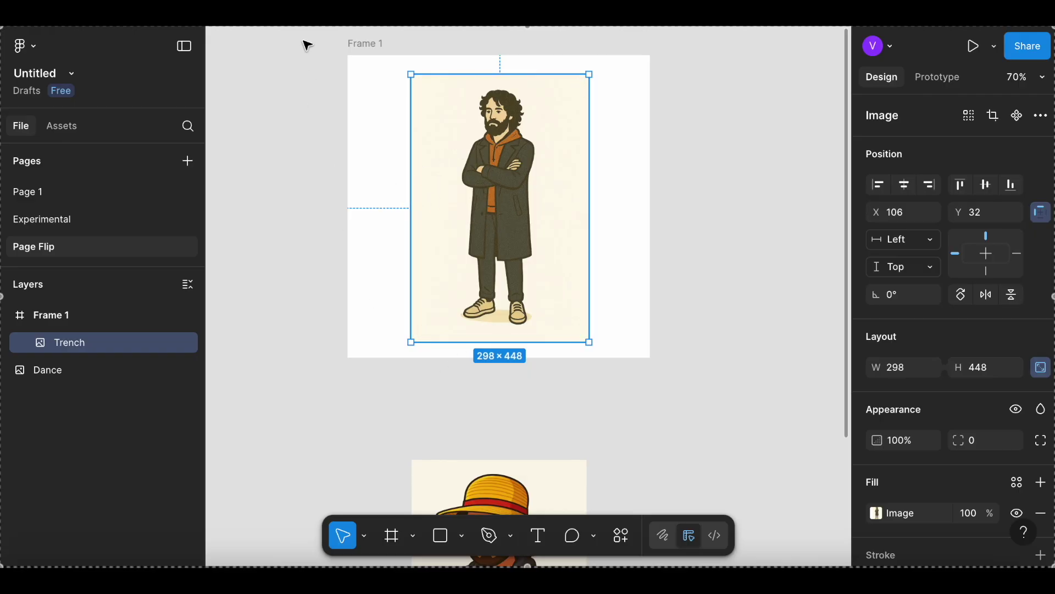
pyautogui.scroll(1, 330, 52)
pyautogui.click(358, 50)
pyautogui.scroll(3, 335, 82)
pyautogui.hscroll(3, 335, 83)
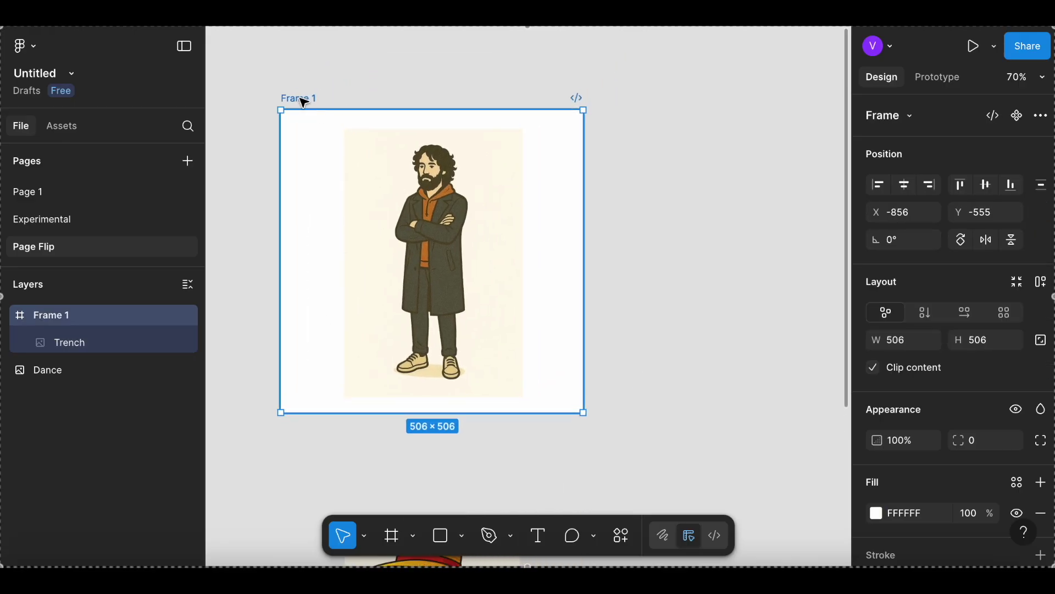
pyautogui.moveTo(302, 100); pyautogui.dragTo(304, 38)
# Wrap the Trench image inside Frame 1 in its own frame using Frame selection.
pyautogui.click(418, 141)
pyautogui.scroll(3, 418, 141)
pyautogui.hscroll(-2, 418, 141)
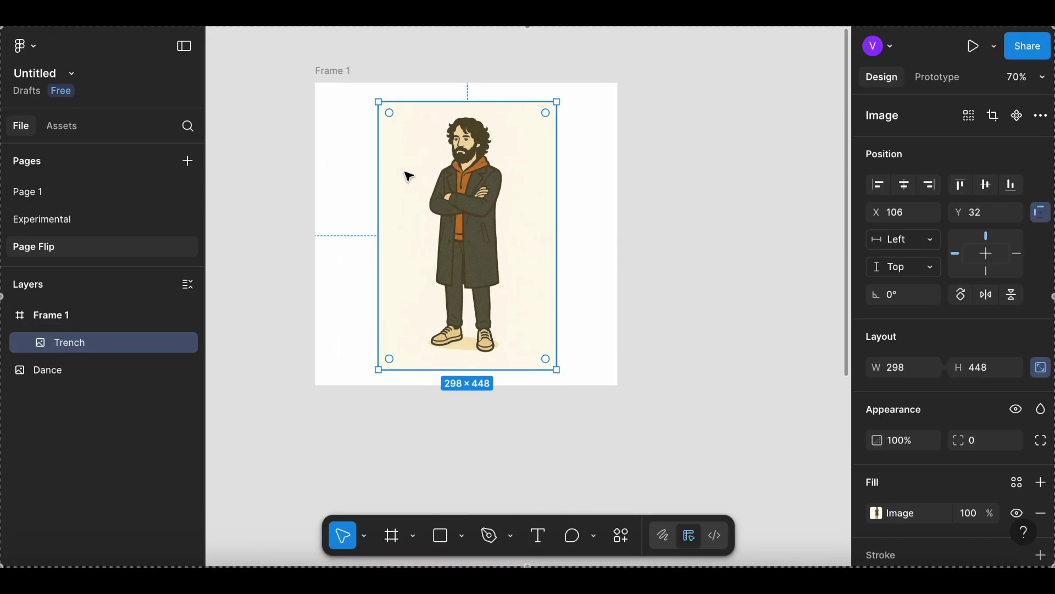
pyautogui.scroll(-1, 485, 226)
pyautogui.hscroll(1, 486, 226)
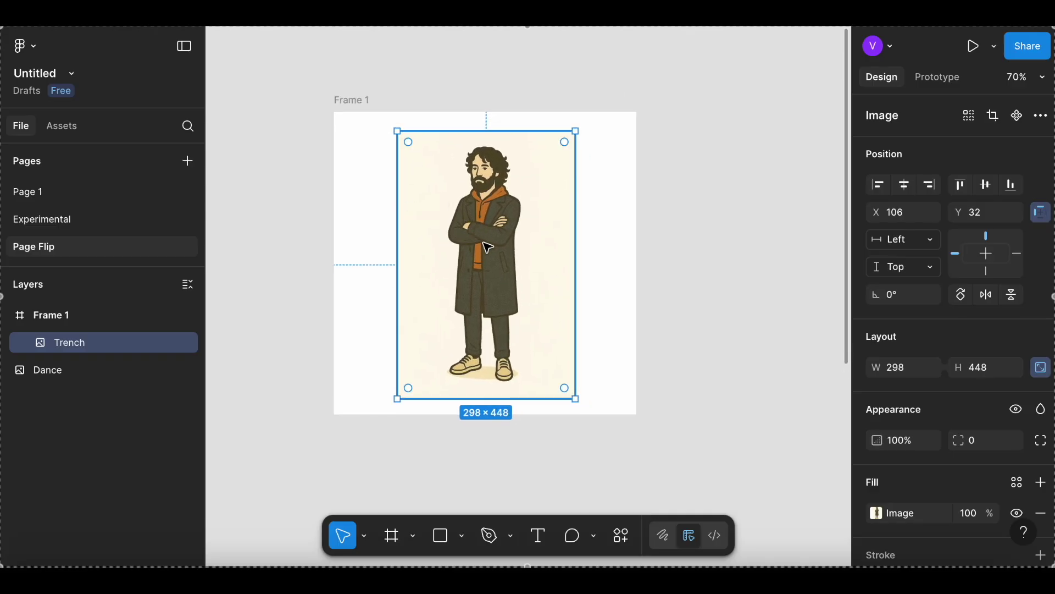
pyautogui.rightClick(488, 248)
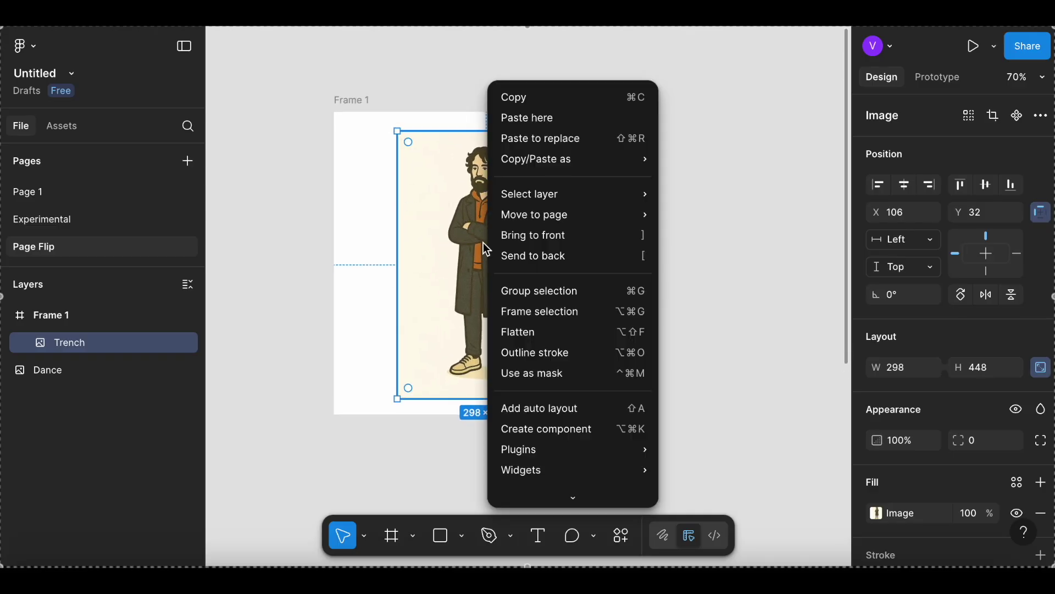
pyautogui.click(513, 312)
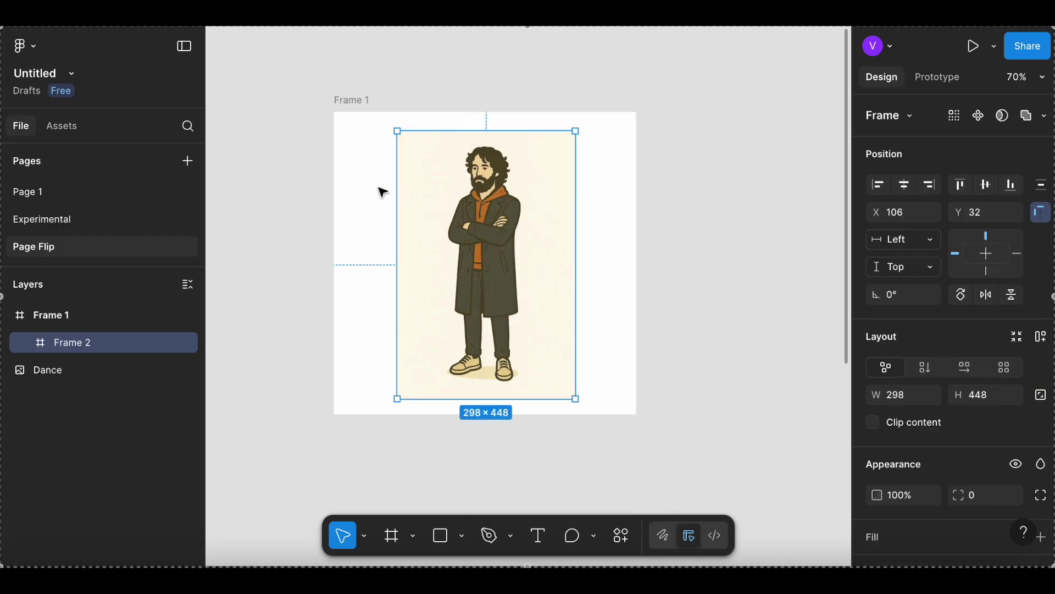
# Rename the new frame around the Trench image to Page_1.
pyautogui.scroll(-1, 439, 250)
pyautogui.hscroll(1, 440, 250)
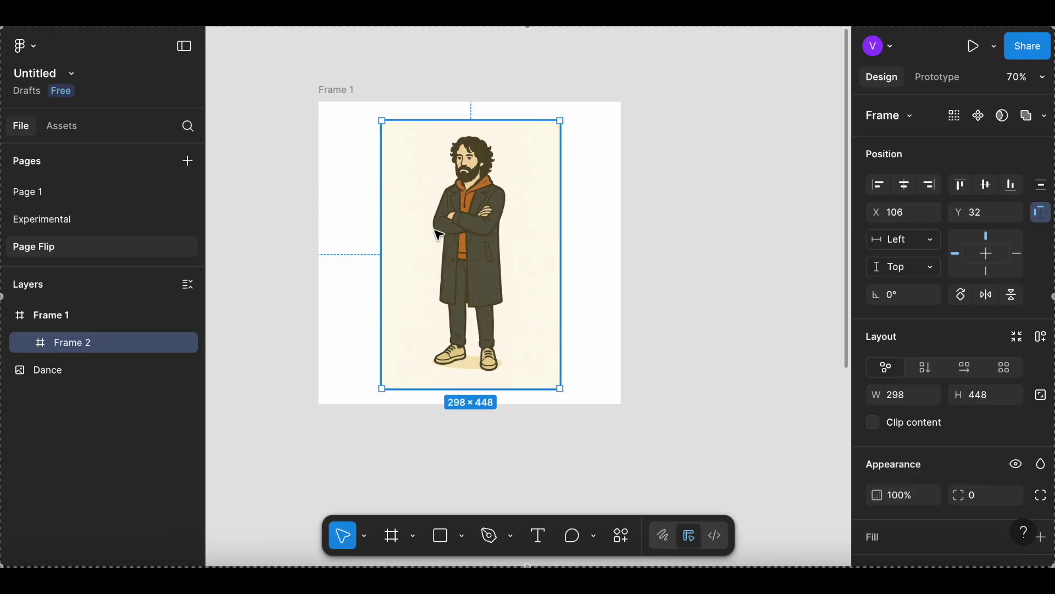
pyautogui.doubleClick(72, 345)
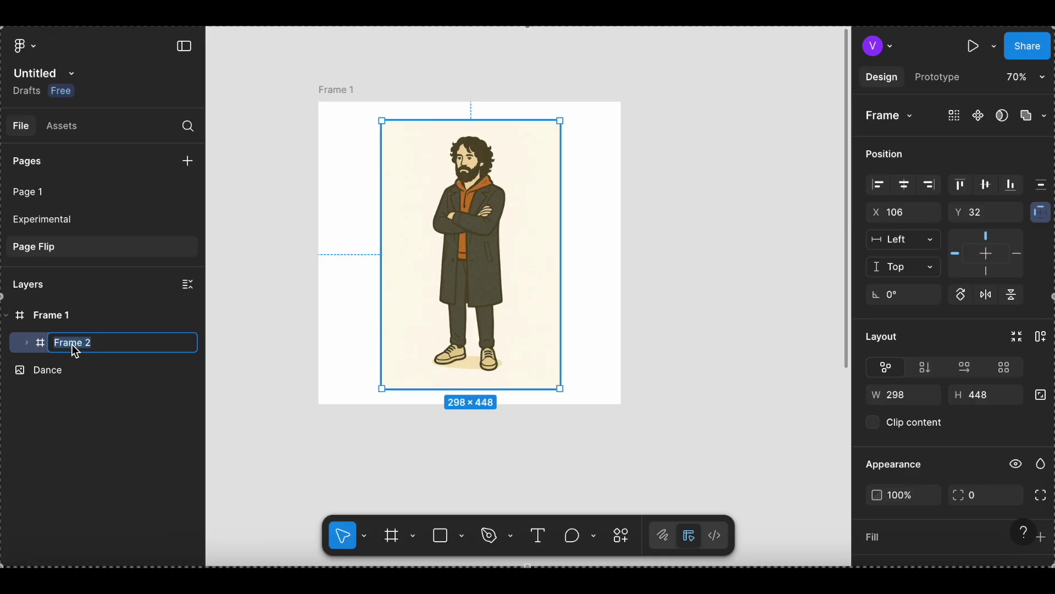
pyautogui.write('Page_1')
pyautogui.press('Return')
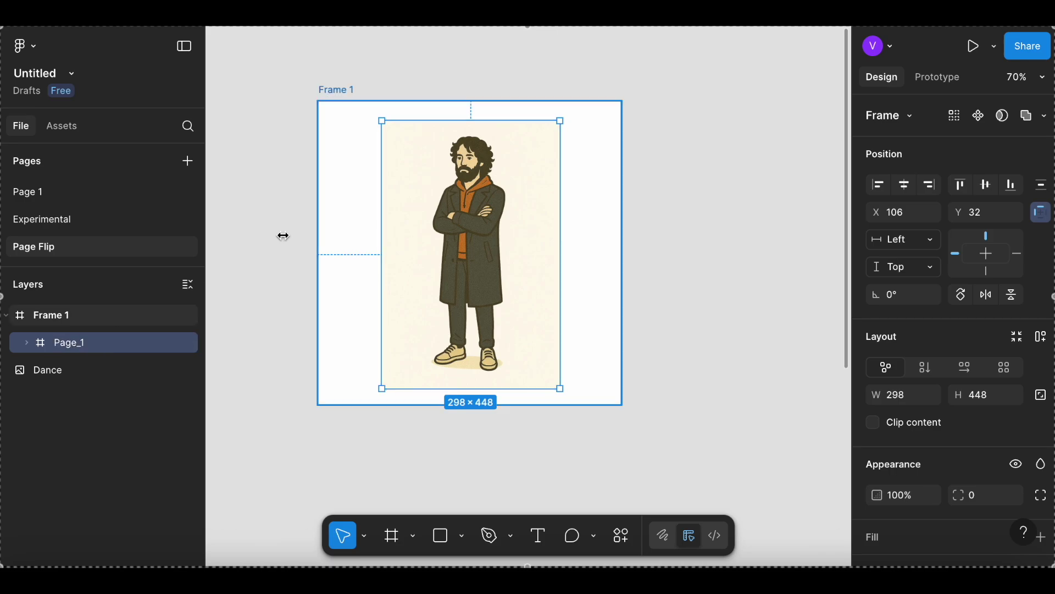
pyautogui.click(25, 342)
pyautogui.click(25, 342)
pyautogui.scroll(-3, 488, 242)
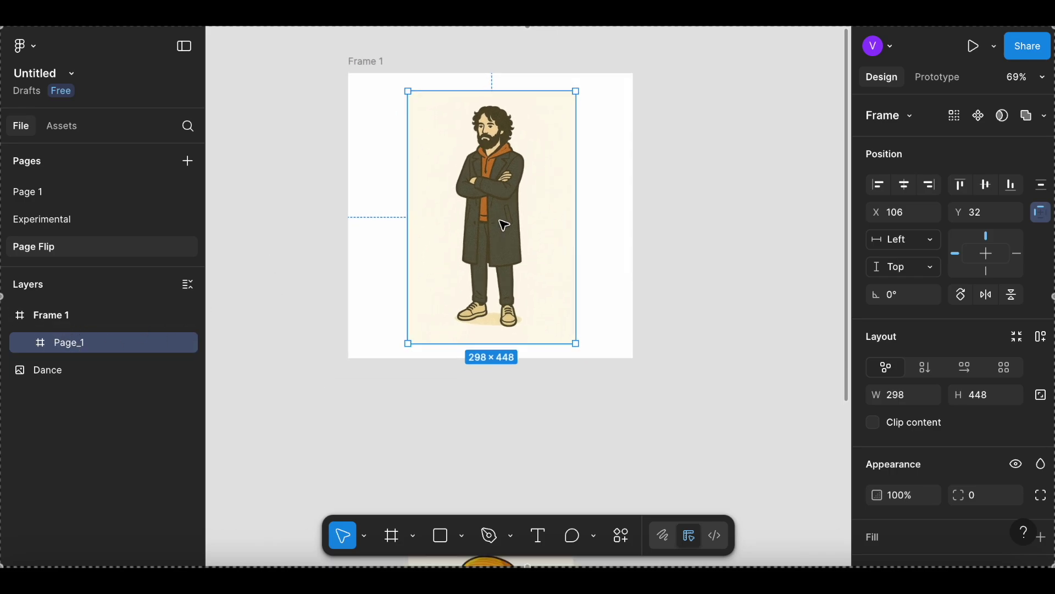
pyautogui.scroll(-5, 502, 223)
pyautogui.scroll(5, 504, 225)
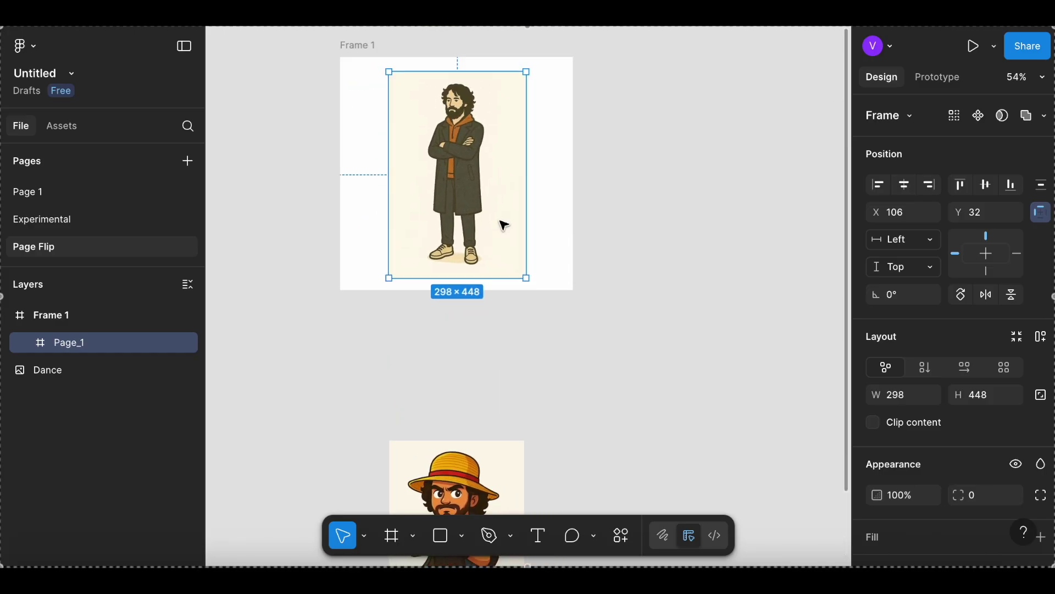
pyautogui.scroll(-7, 504, 225)
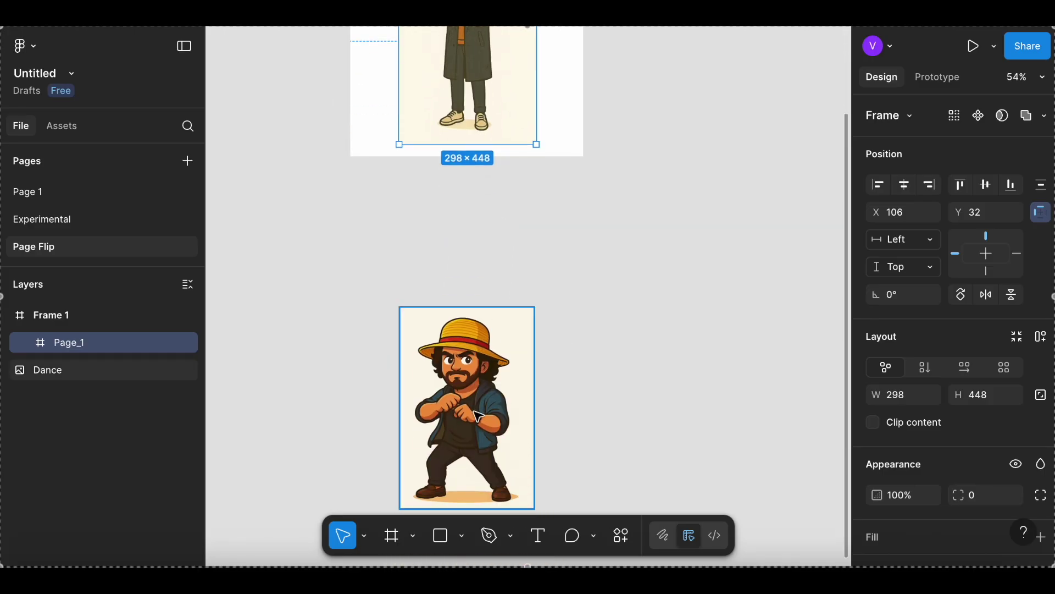
pyautogui.hscroll(-1, 464, 124)
pyautogui.scroll(4, 465, 127)
pyautogui.scroll(-5, 445, 207)
pyautogui.hscroll(-2, 446, 207)
pyautogui.scroll(3, 445, 207)
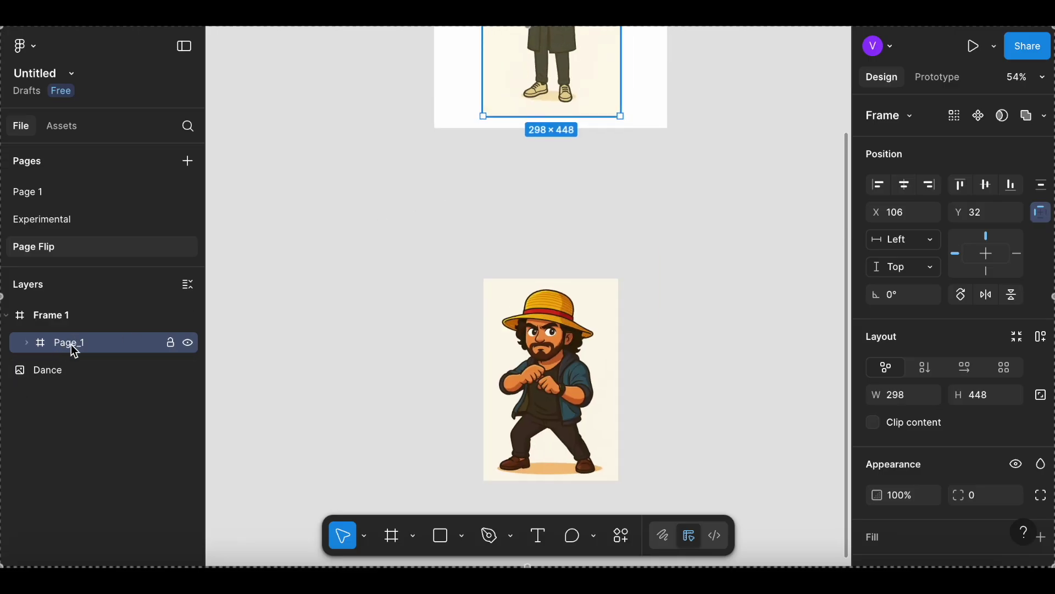
# Duplicate the Page_1 frame inside Frame 1 and rename the lower copy Page_2.
pyautogui.hotkey('ctrl', 'd')
pyautogui.click(73, 370)
pyautogui.doubleClick(74, 370)
pyautogui.write('2')
pyautogui.press('Return')
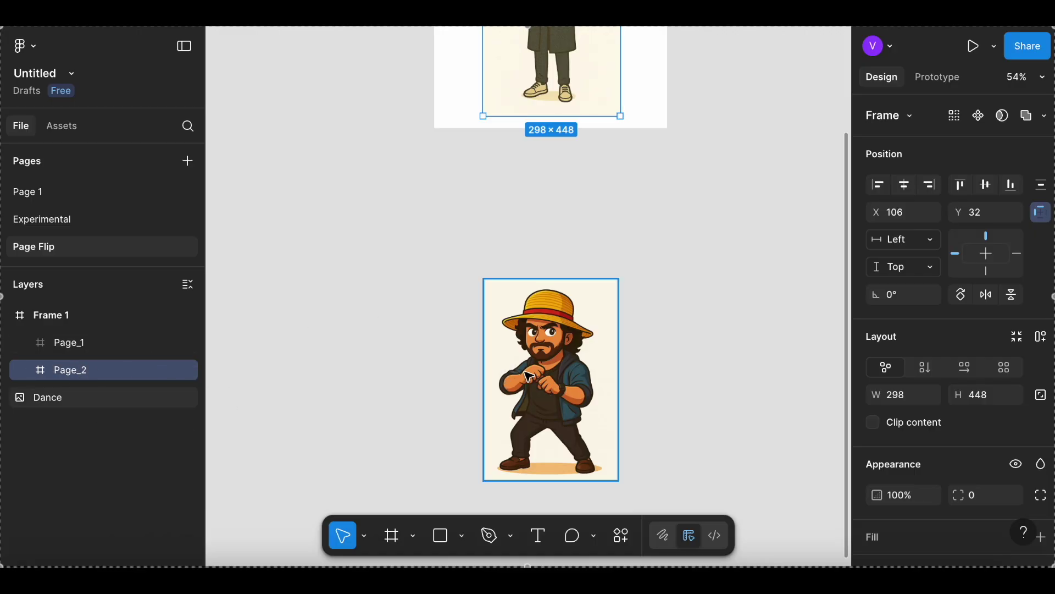
# Hide the Page_1 frame so that only Page_2 shows in Frame 1.
pyautogui.scroll(3, 529, 377)
pyautogui.scroll(2, 353, 256)
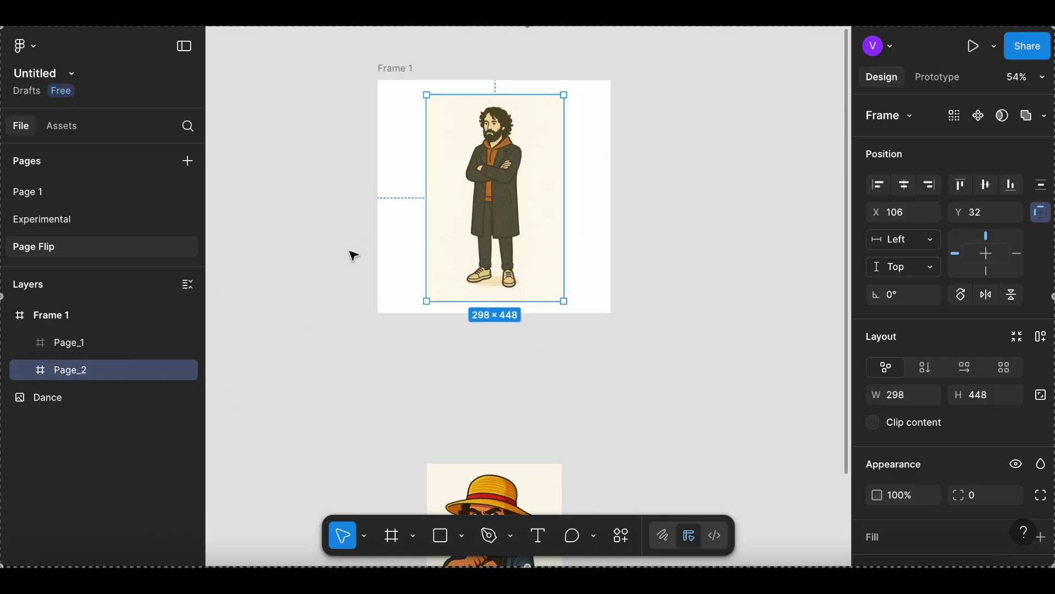
pyautogui.scroll(1, 353, 257)
pyautogui.click(188, 343)
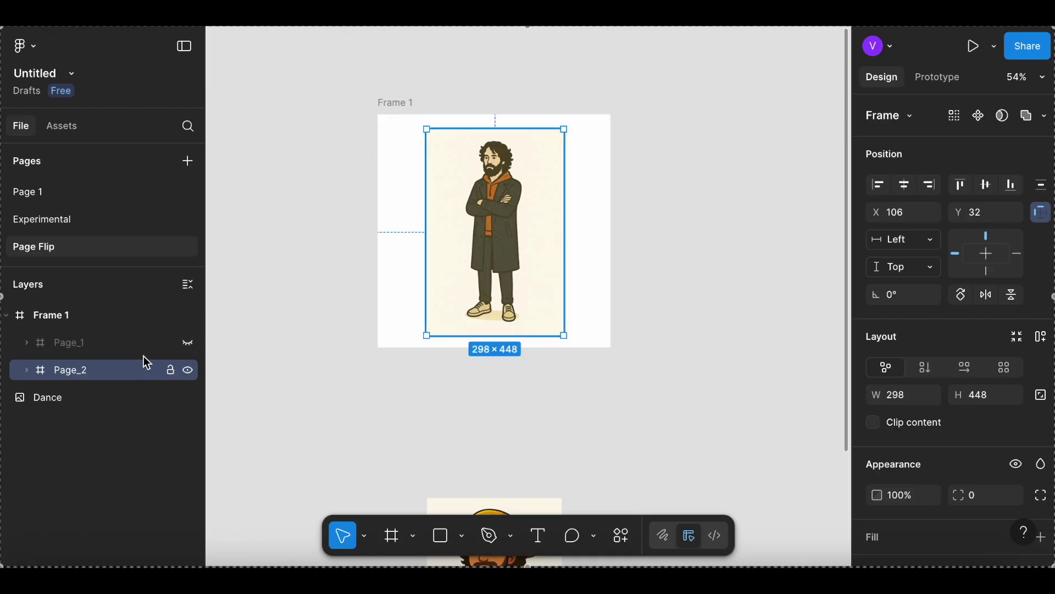
# Replace the Trench image in Page_2 with the Dance image, placed at X 0, Y 5, and select the Page_2 frame.
pyautogui.click(27, 370)
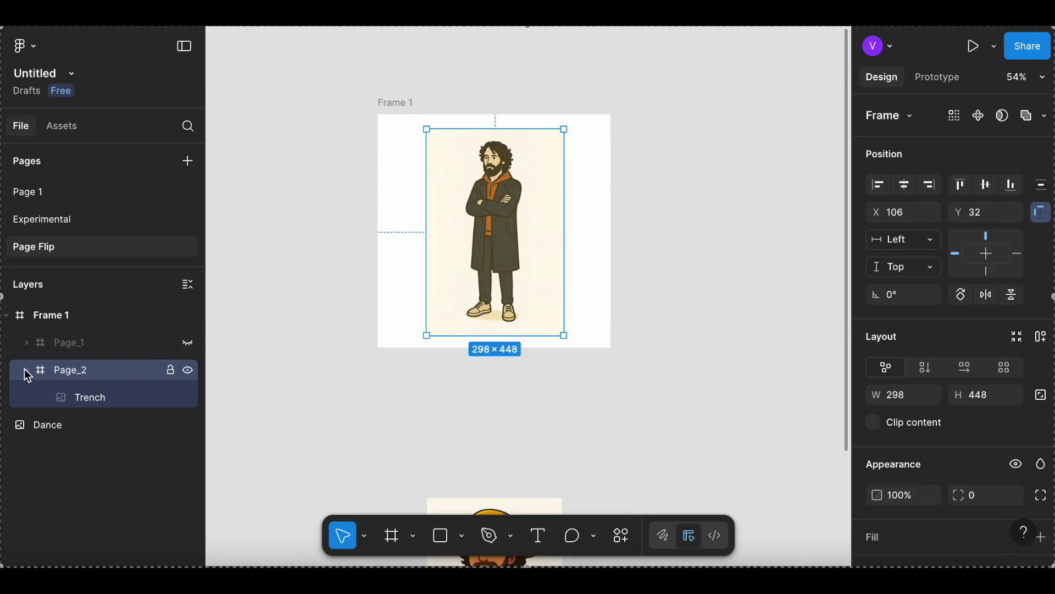
pyautogui.click(92, 399)
pyautogui.scroll(-4, 450, 425)
pyautogui.moveTo(452, 425); pyautogui.dragTo(472, 99)
pyautogui.scroll(3, 473, 99)
pyautogui.moveTo(473, 308); pyautogui.dragTo(472, 296)
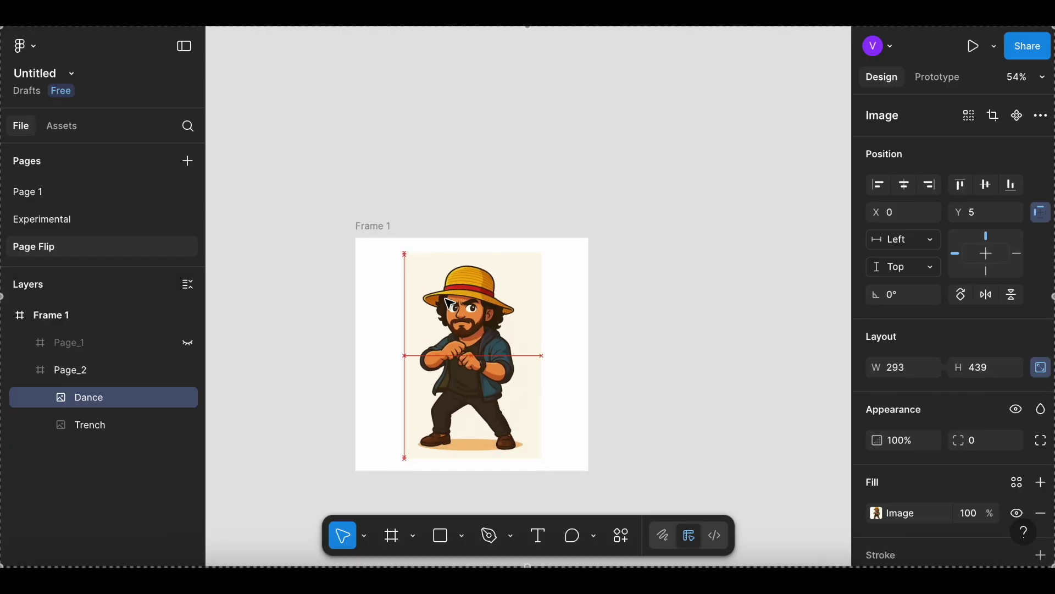
pyautogui.click(83, 425)
pyautogui.press('Delete')
pyautogui.click(84, 369)
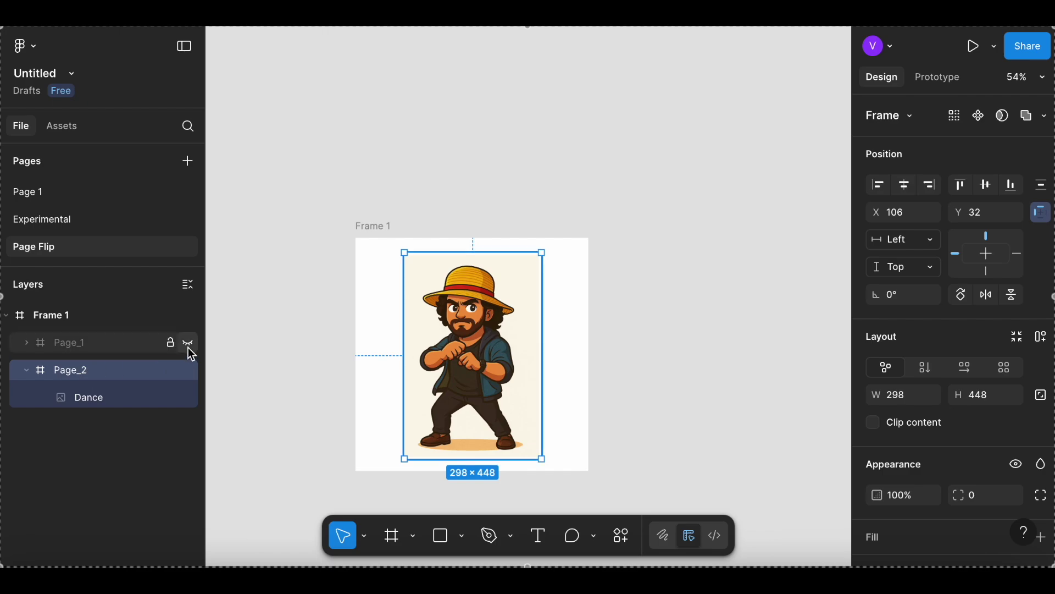
# Toggle the visibility of Page_1 and Page_2 to compare them, leaving both frames shown.
pyautogui.click(189, 346)
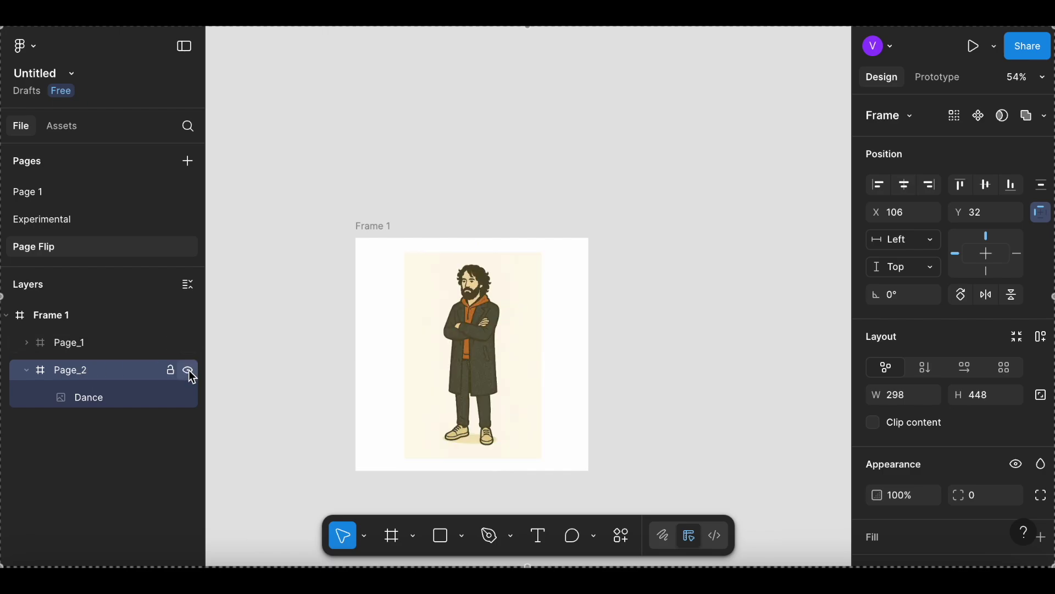
pyautogui.click(189, 371)
pyautogui.click(188, 344)
pyautogui.click(190, 372)
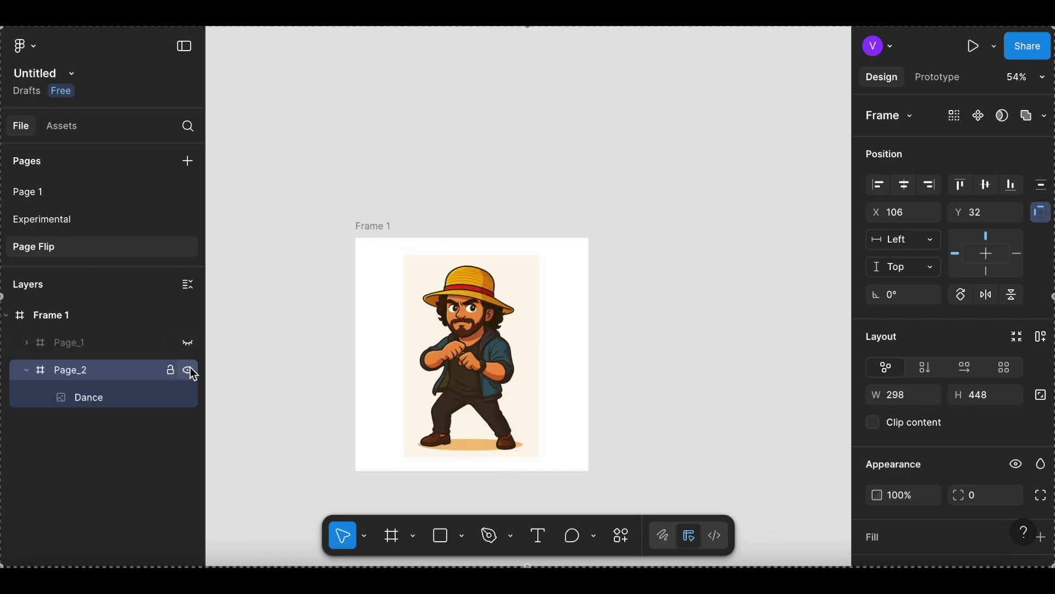
pyautogui.click(187, 346)
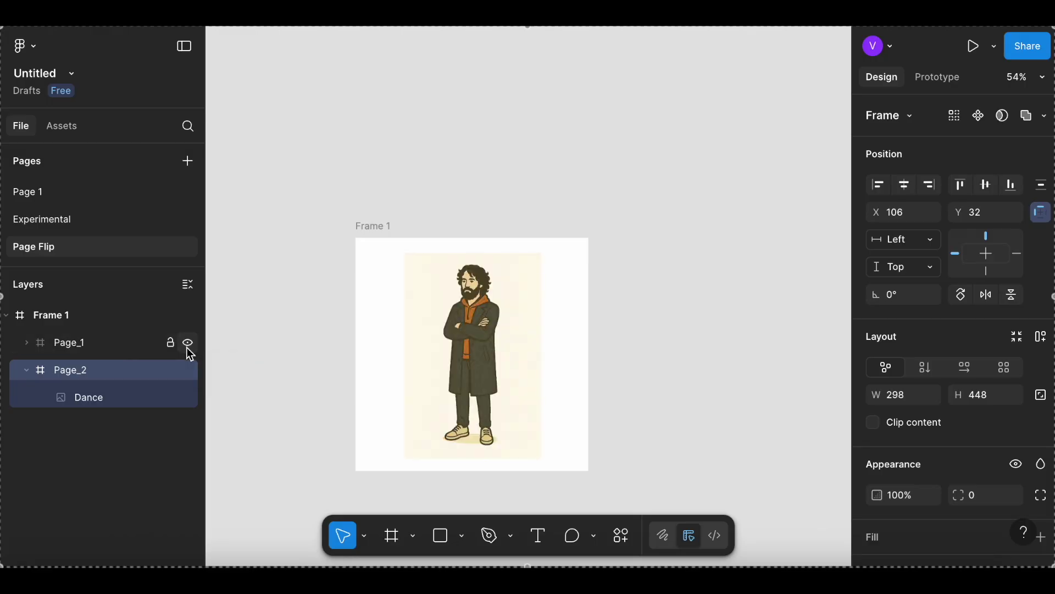
# Collapse the contents of Page_1 and Page_2 in the layer list.
pyautogui.click(26, 370)
pyautogui.click(26, 342)
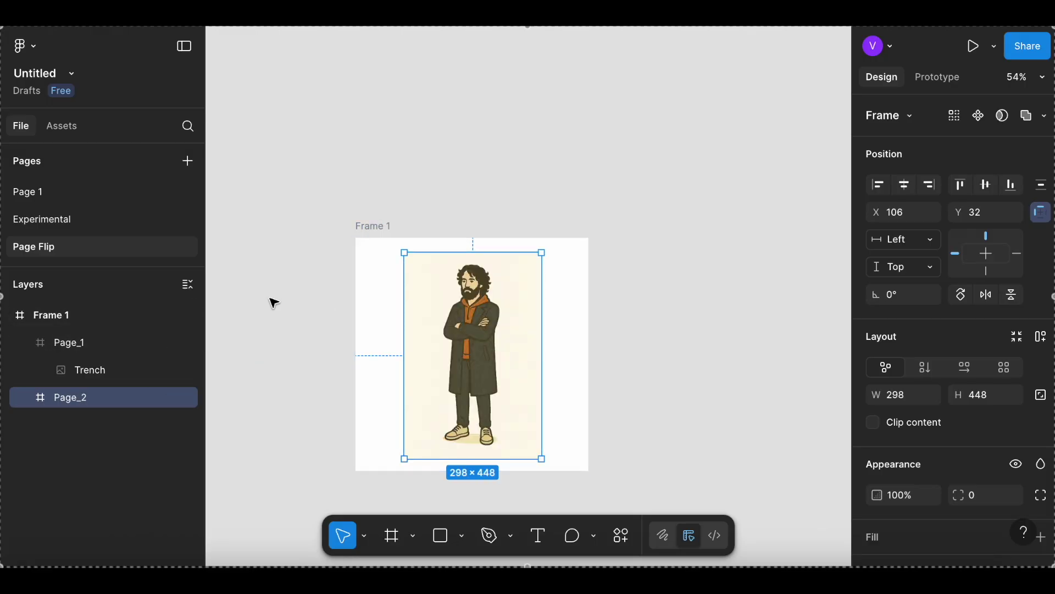
pyautogui.click(26, 342)
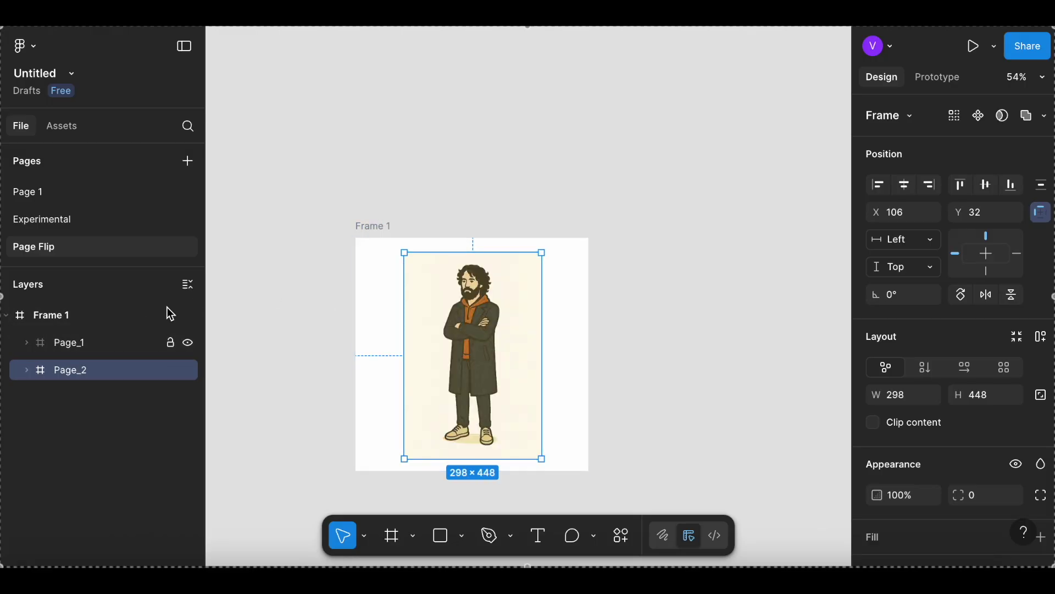
# Duplicate the Page_1 frame inside Frame 1 and rename the upper copy Cover.
pyautogui.click(80, 345)
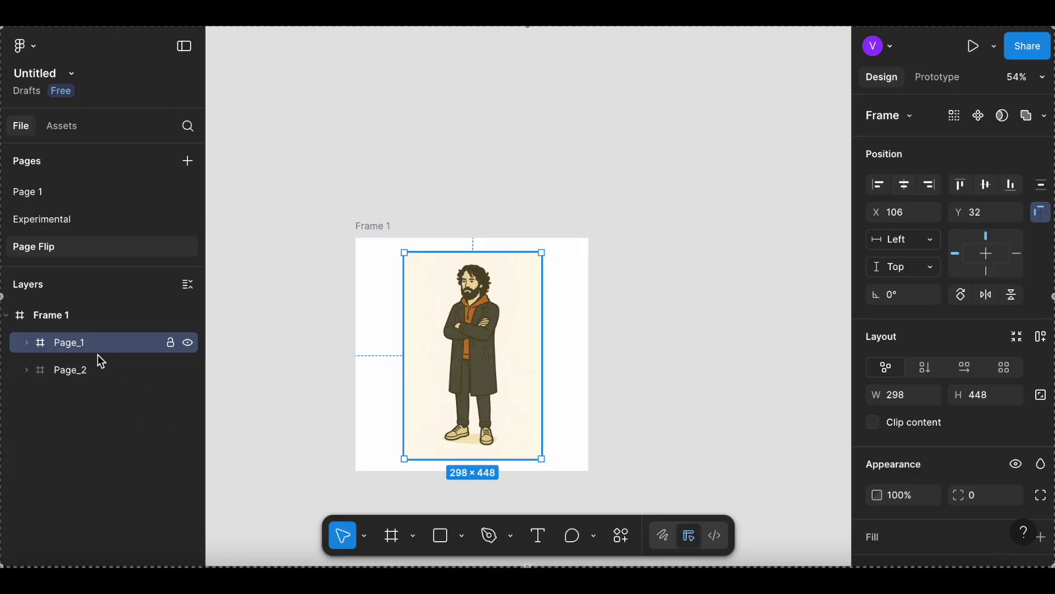
pyautogui.keyDown('ctrl'); pyautogui.scroll(3, 306, 354); pyautogui.keyUp('ctrl')
pyautogui.scroll(-2, 307, 356)
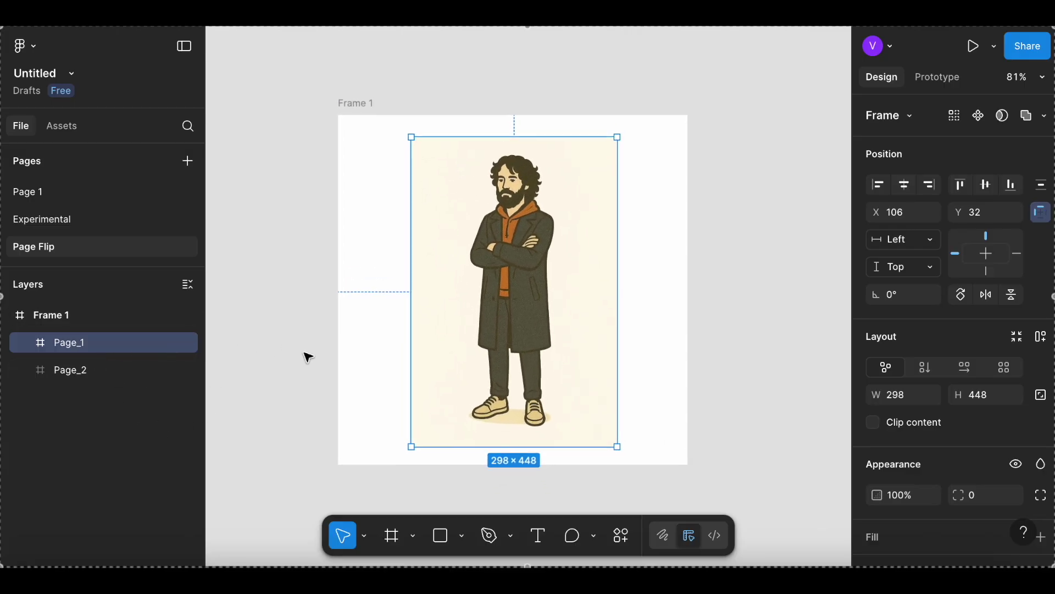
pyautogui.scroll(1, 308, 358)
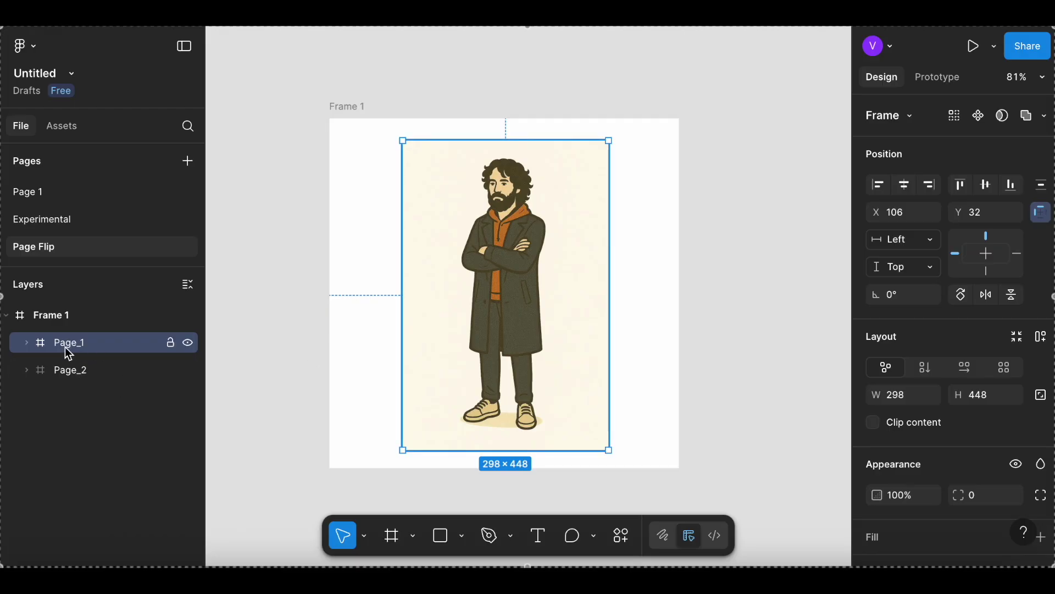
pyautogui.click(26, 370)
pyautogui.click(26, 369)
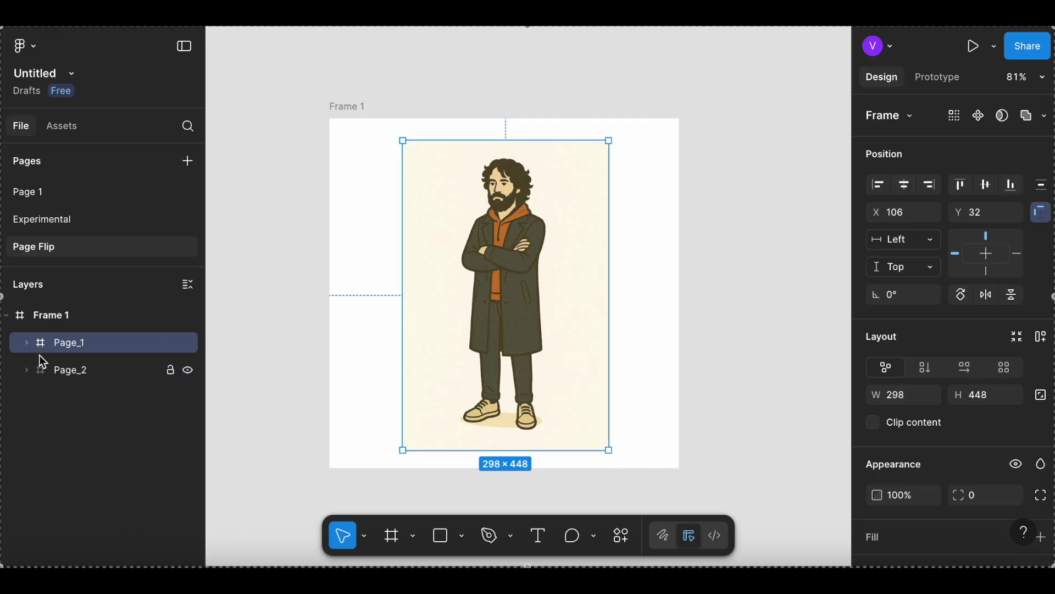
pyautogui.hotkey('ctrl', 'd')
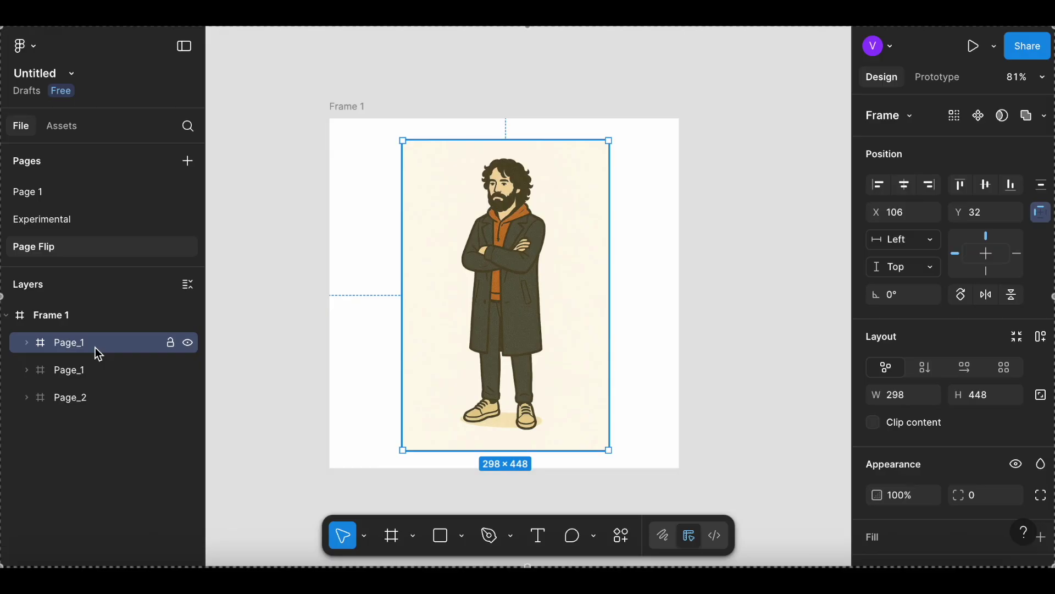
pyautogui.moveTo(82, 366); pyautogui.dragTo(88, 347)
pyautogui.doubleClick(83, 345)
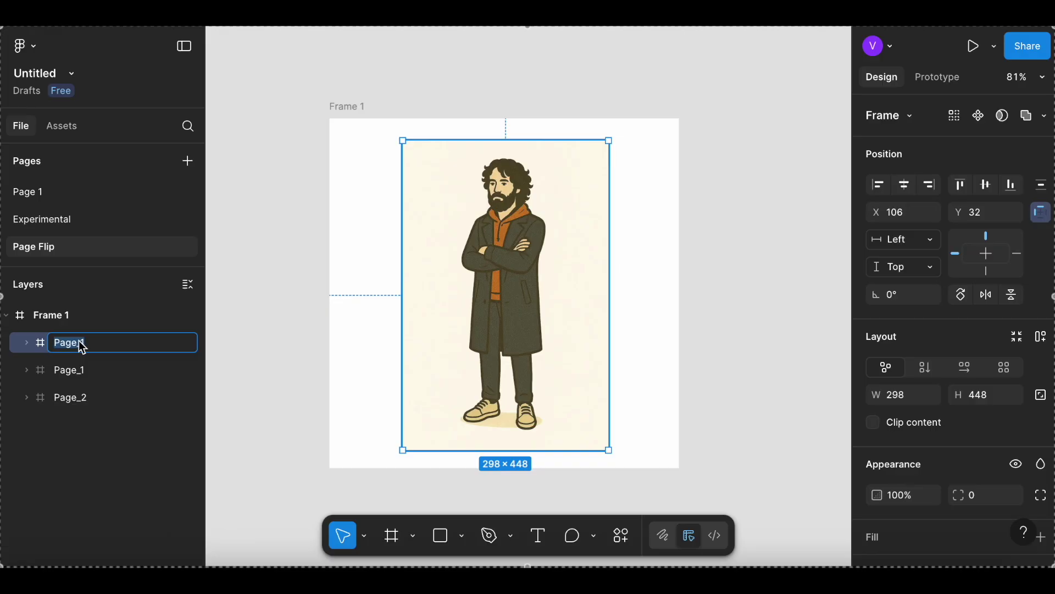
pyautogui.write('Cover')
pyautogui.press('Return')
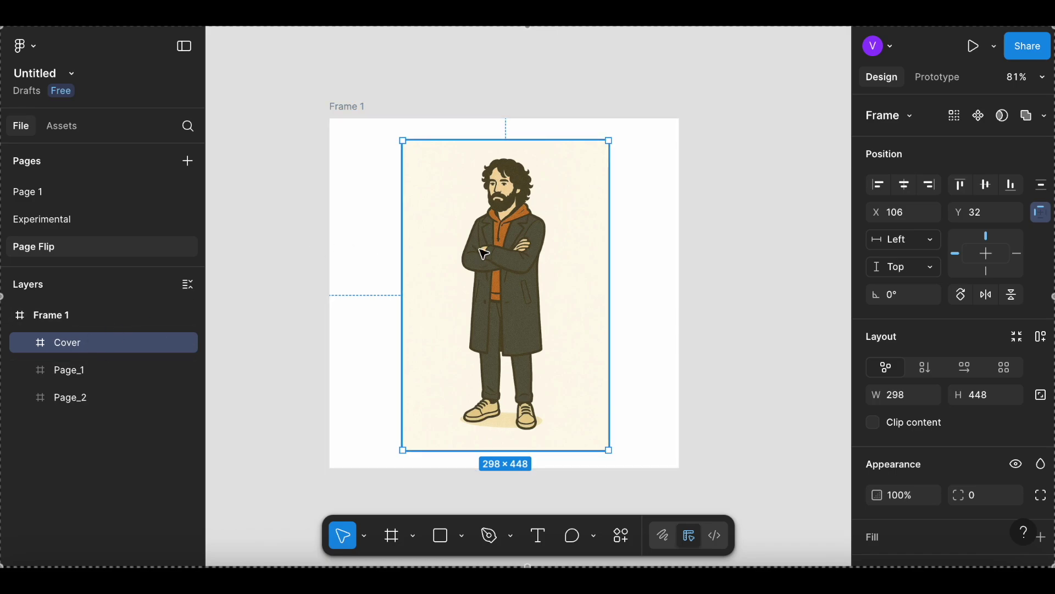
# Add a solid fill to the Cover frame and delete the Trench image inside it.
pyautogui.click(26, 346)
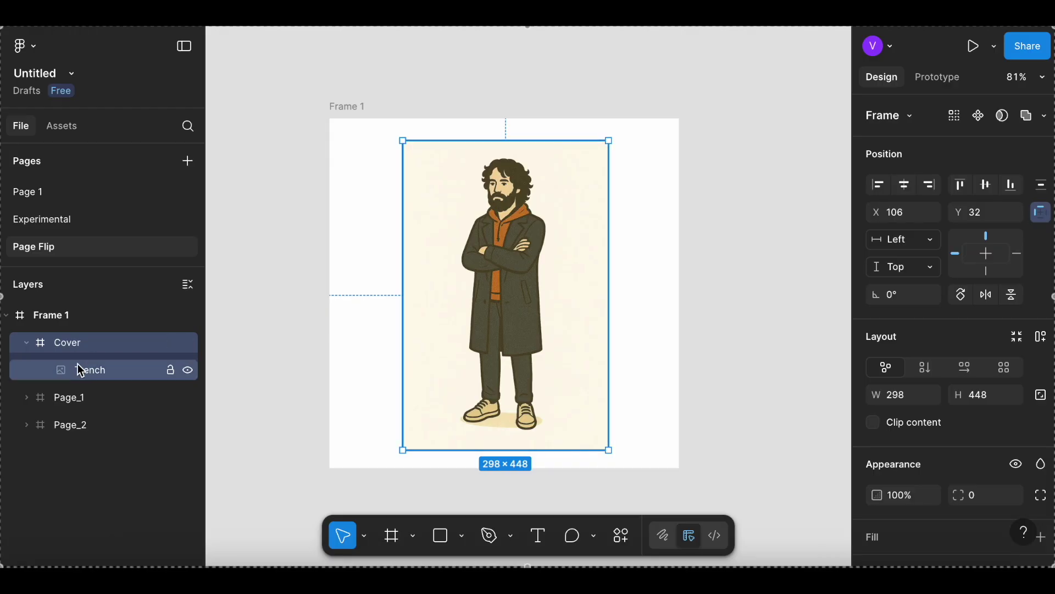
pyautogui.scroll(-3, 946, 370)
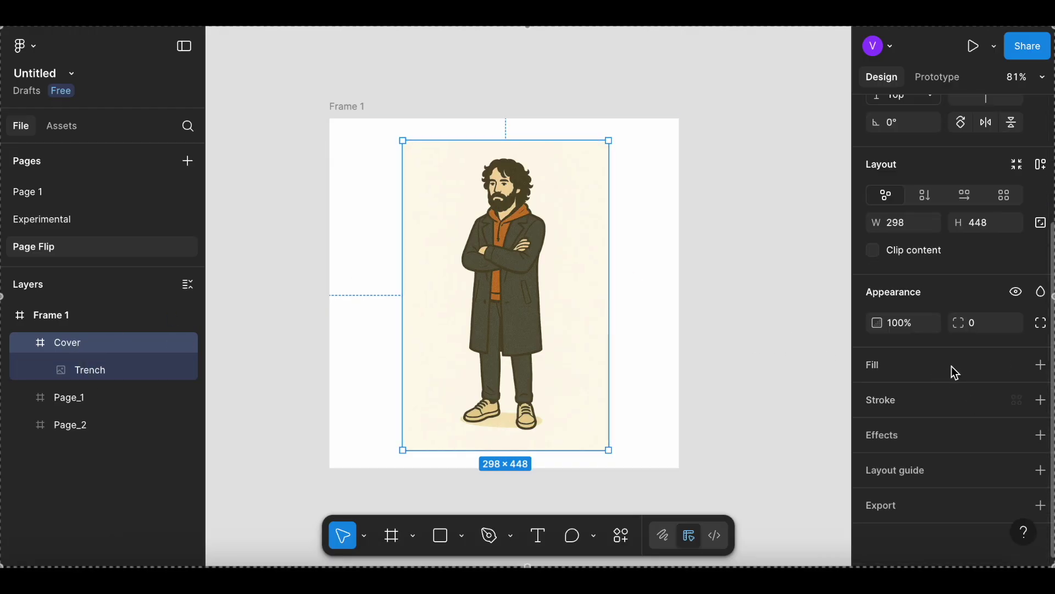
pyautogui.click(1043, 366)
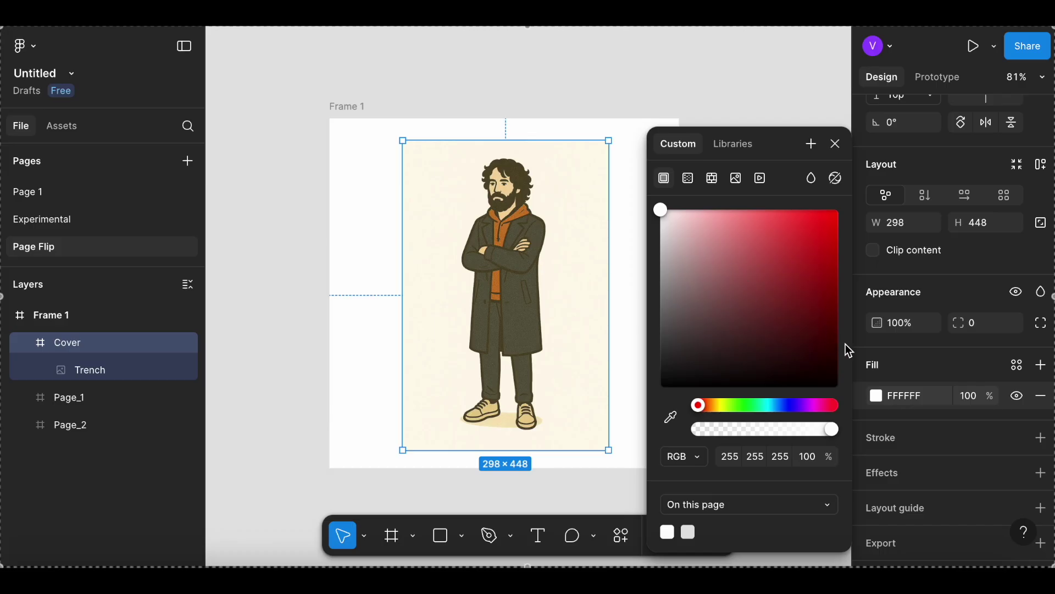
pyautogui.click(88, 369)
pyautogui.press('Delete')
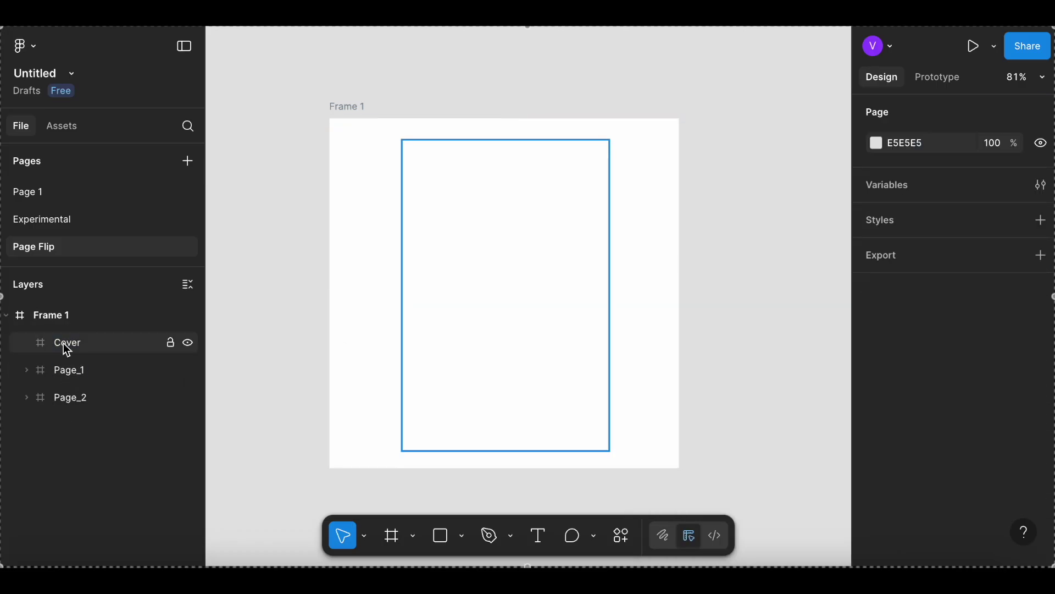
# Set the Cover frame's fill colour to F4F4F4.
pyautogui.click(67, 351)
pyautogui.scroll(-3, 934, 457)
pyautogui.click(906, 444)
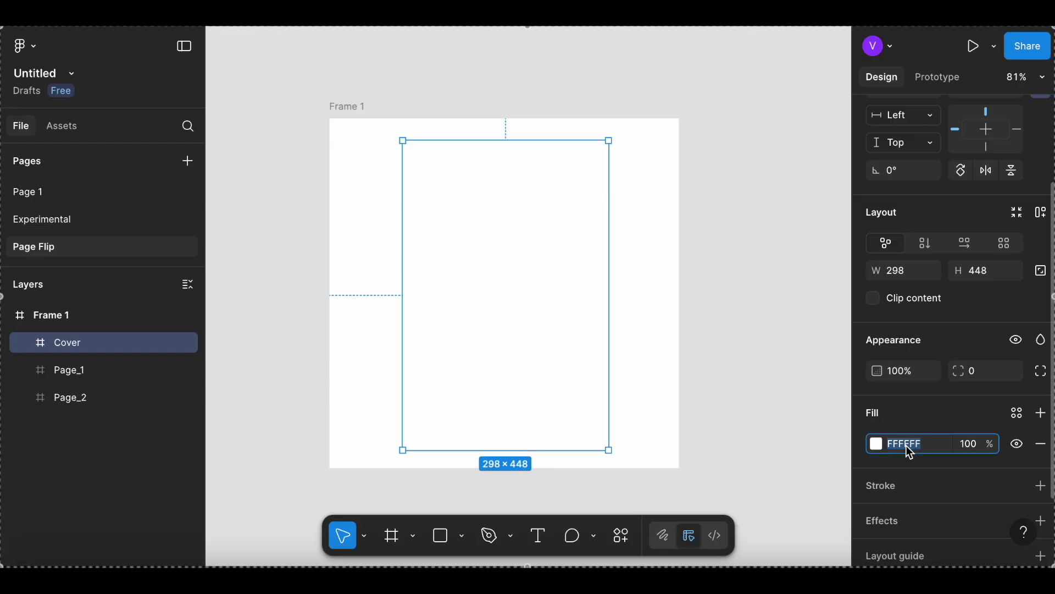
pyautogui.write('f4f4f4')
pyautogui.press('Return')
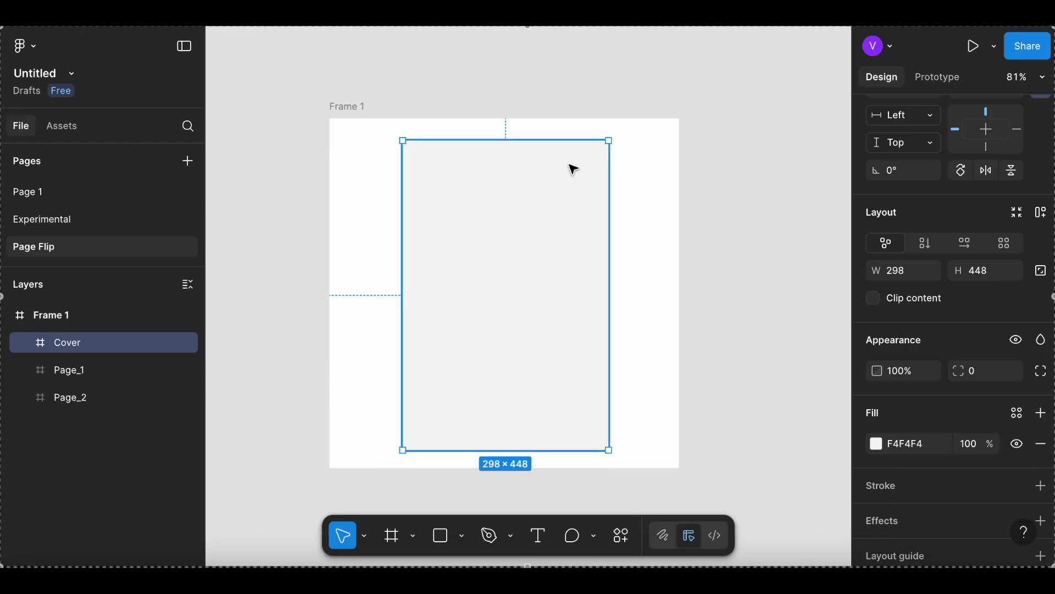
# Shrink the Cover frame toward its right edge and set its width to 0.1.
pyautogui.scroll(3, 533, 236)
pyautogui.scroll(-3, 462, 222)
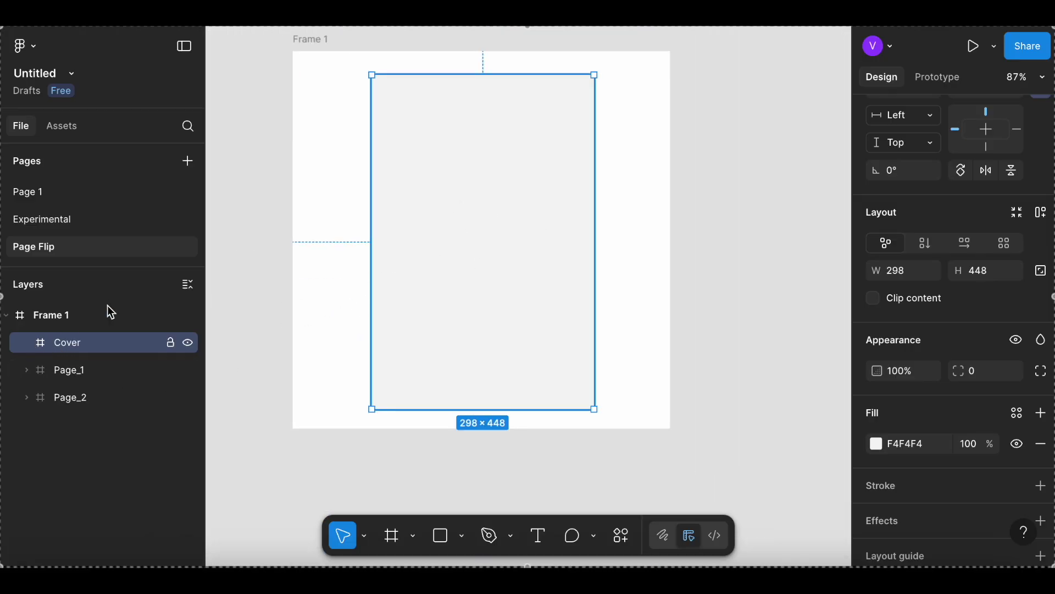
pyautogui.scroll(1, 417, 253)
pyautogui.scroll(2, 420, 231)
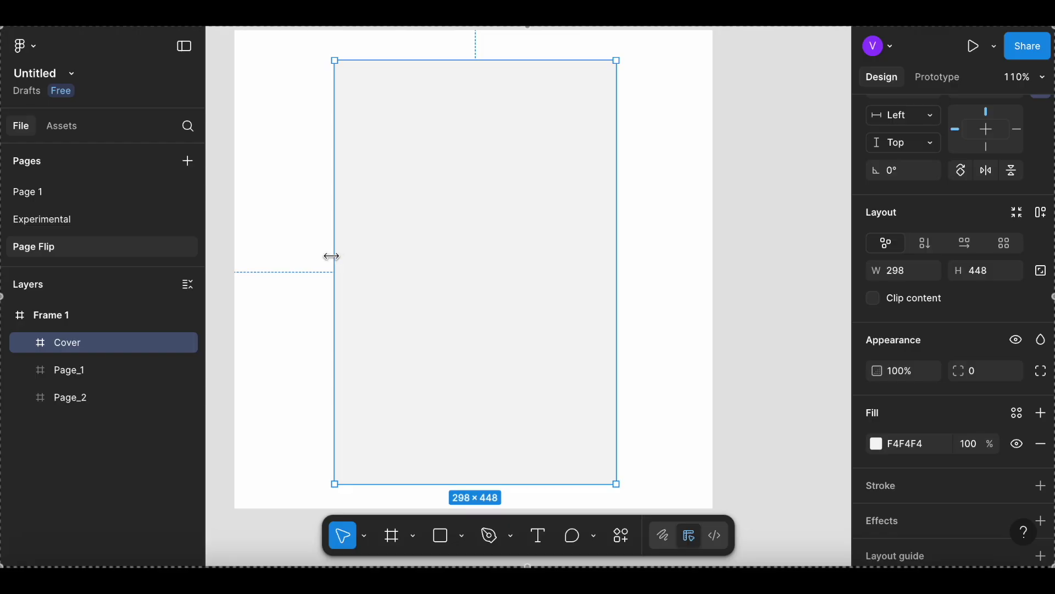
pyautogui.moveTo(332, 257); pyautogui.dragTo(615, 238)
pyautogui.scroll(6, 615, 238)
pyautogui.scroll(4, 613, 238)
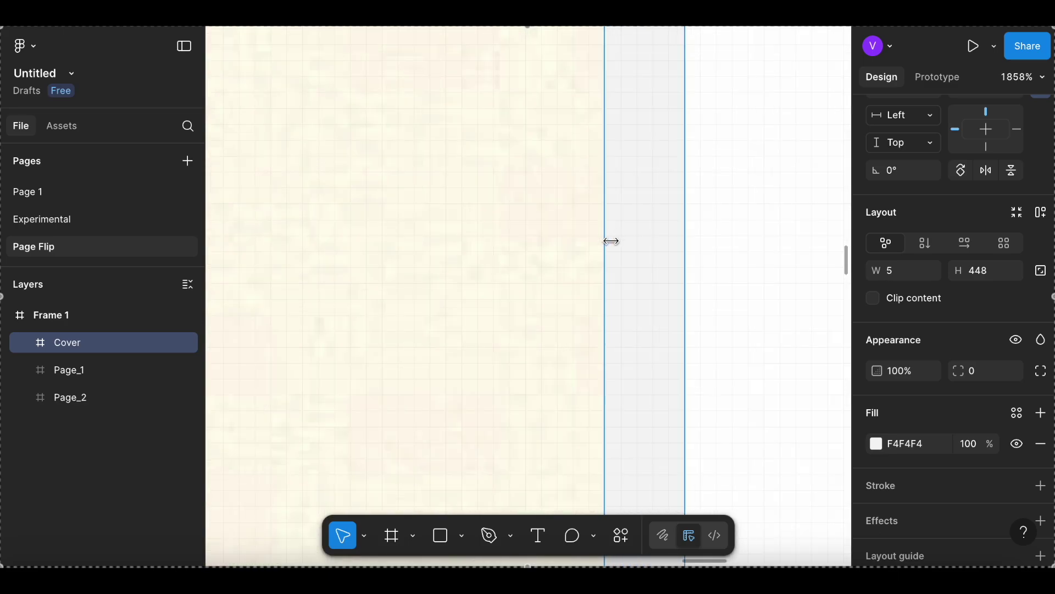
pyautogui.moveTo(607, 239); pyautogui.dragTo(682, 238)
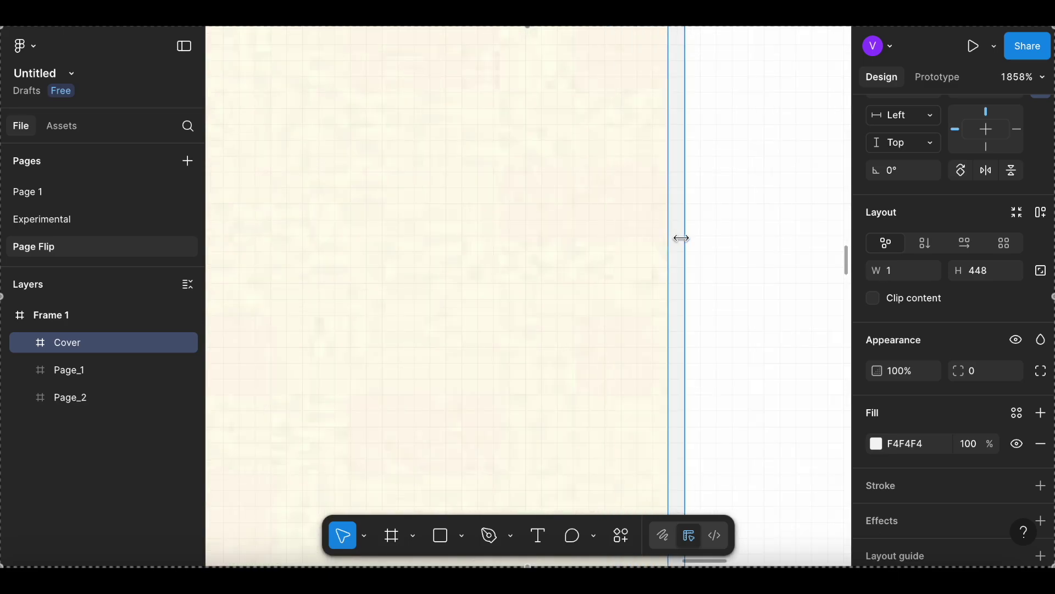
pyautogui.click(894, 277)
pyautogui.write('0.1')
pyautogui.press('Return')
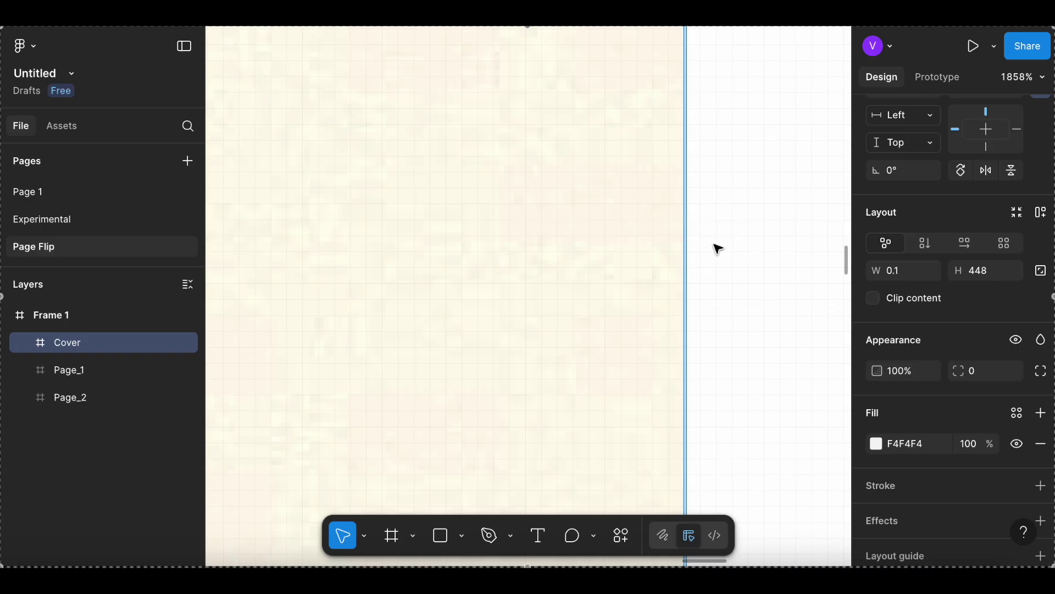
# Convert Frame 1 into a component and add a second variant to it.
pyautogui.keyDown('ctrl'); pyautogui.scroll(-15, 713, 244); pyautogui.keyUp('ctrl')
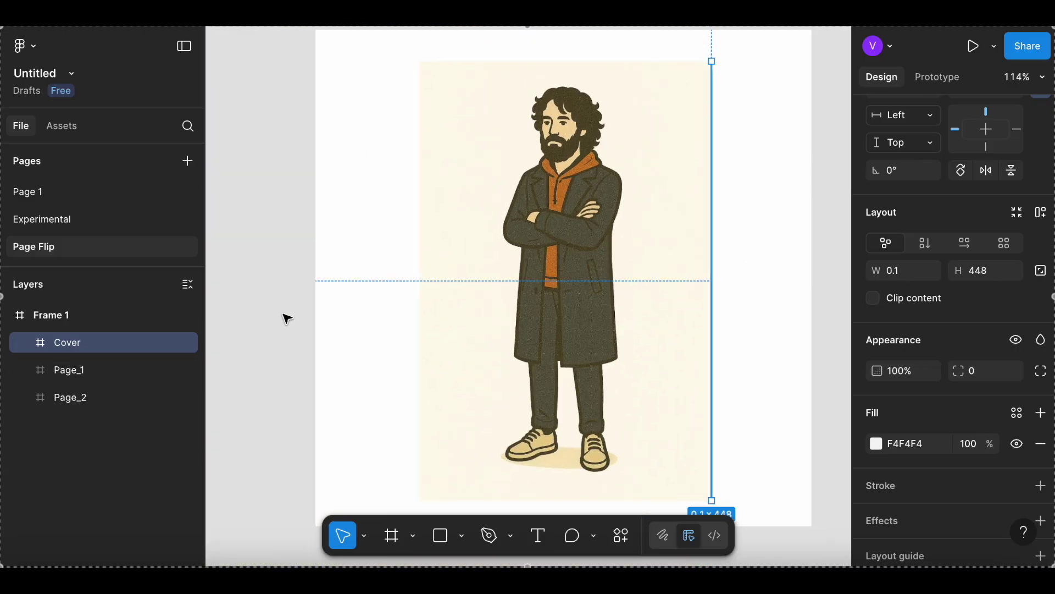
pyautogui.keyDown('ctrl'); pyautogui.scroll(-5, 285, 316); pyautogui.keyUp('ctrl')
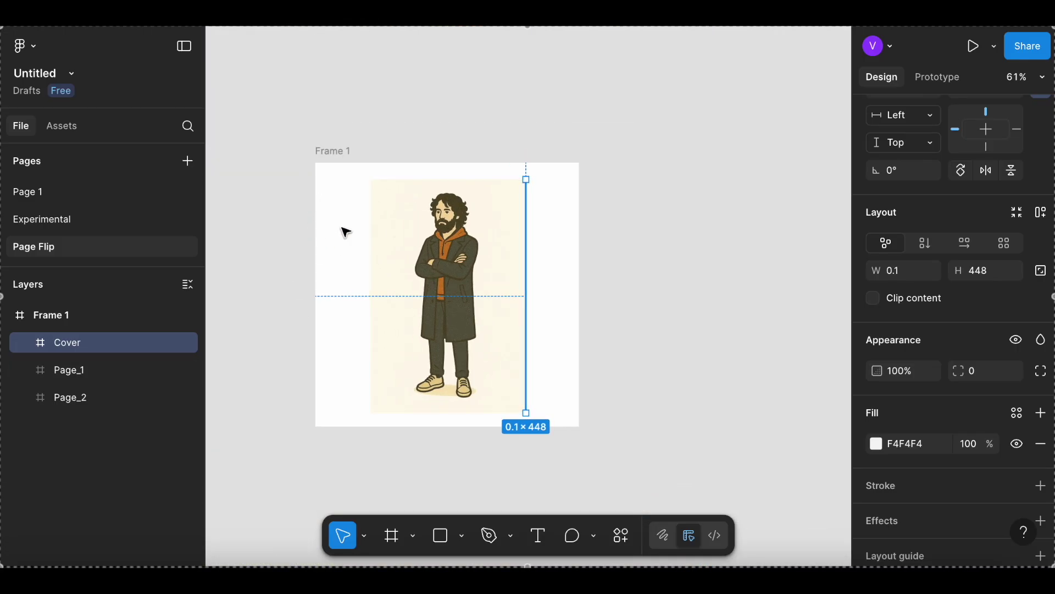
pyautogui.click(342, 157)
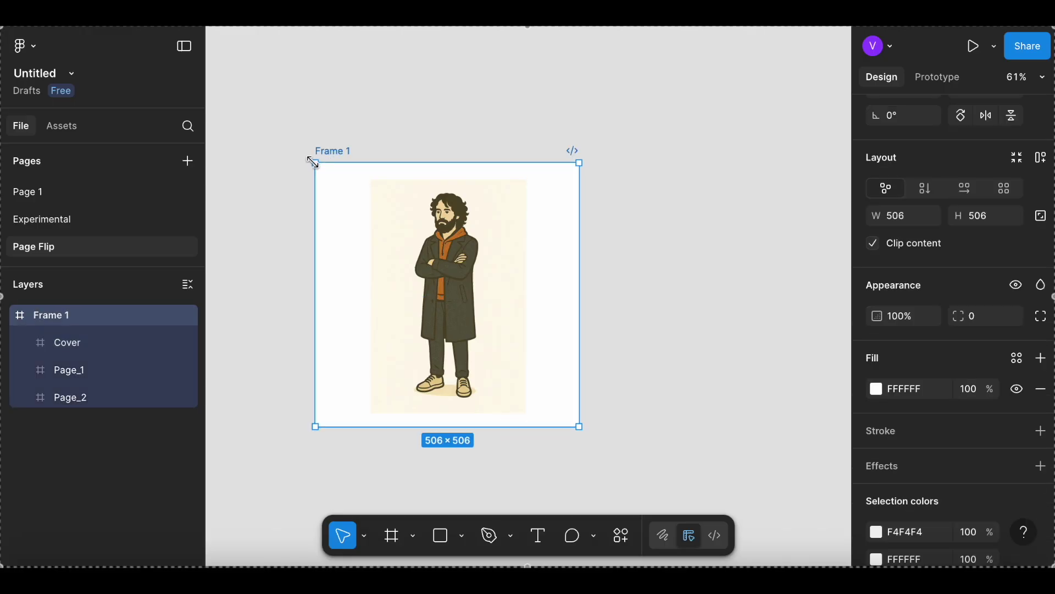
pyautogui.scroll(3, 985, 184)
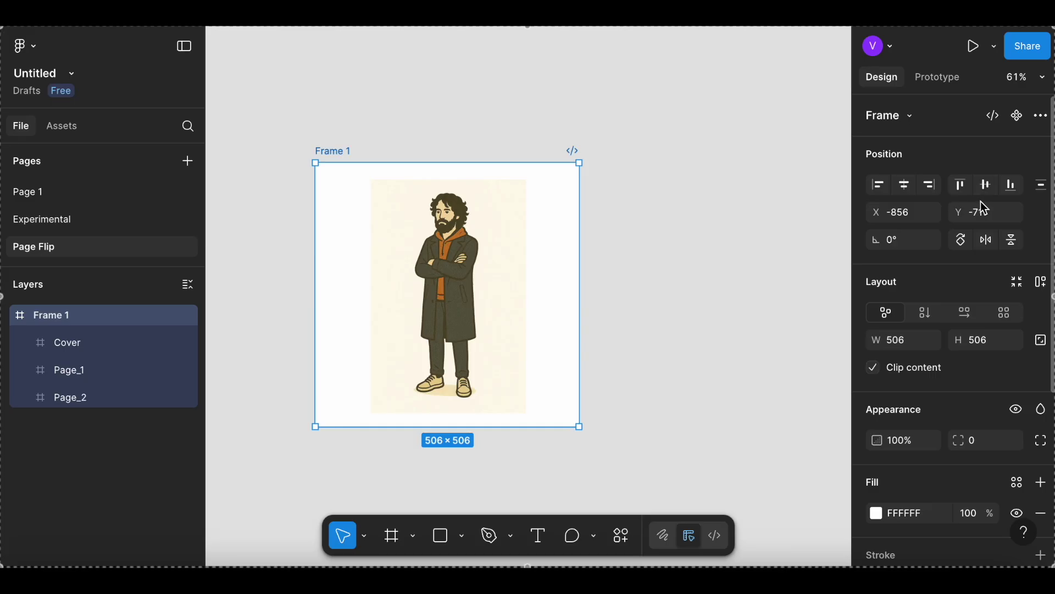
pyautogui.click(1018, 116)
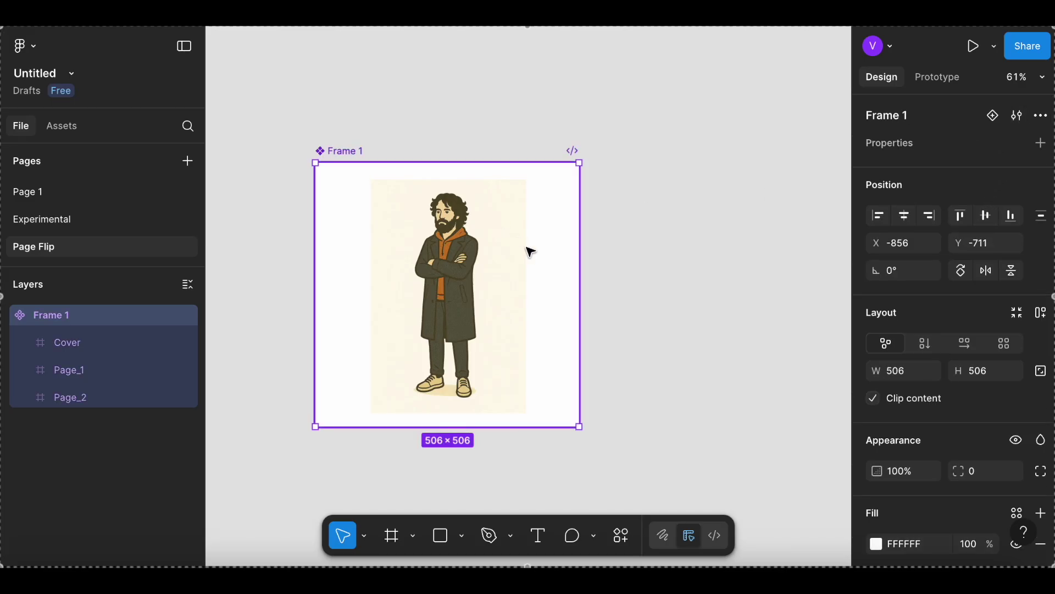
pyautogui.scroll(-2, 528, 250)
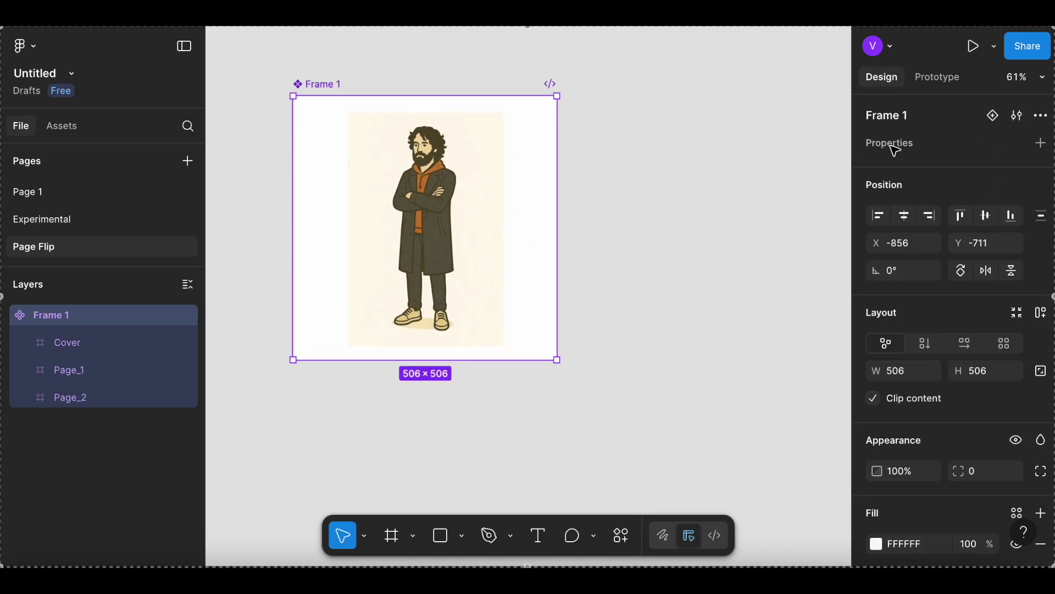
pyautogui.click(995, 117)
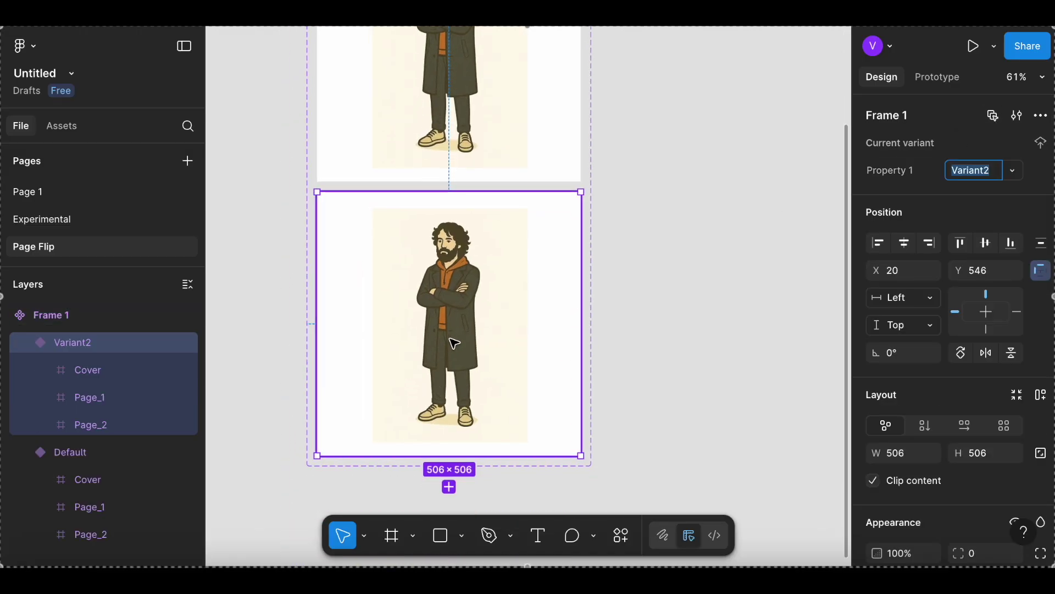
# In Variant2, stretch the Cover frame leftward across the whole page to a width of 298 at X 106.
pyautogui.scroll(-2, 481, 272)
pyautogui.scroll(5, 441, 276)
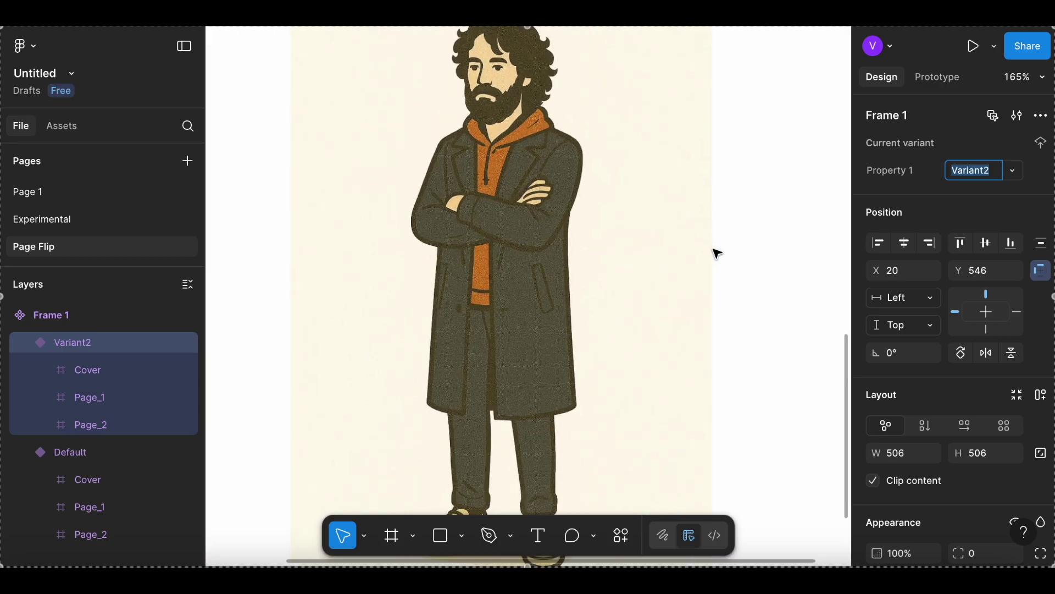
pyautogui.click(104, 373)
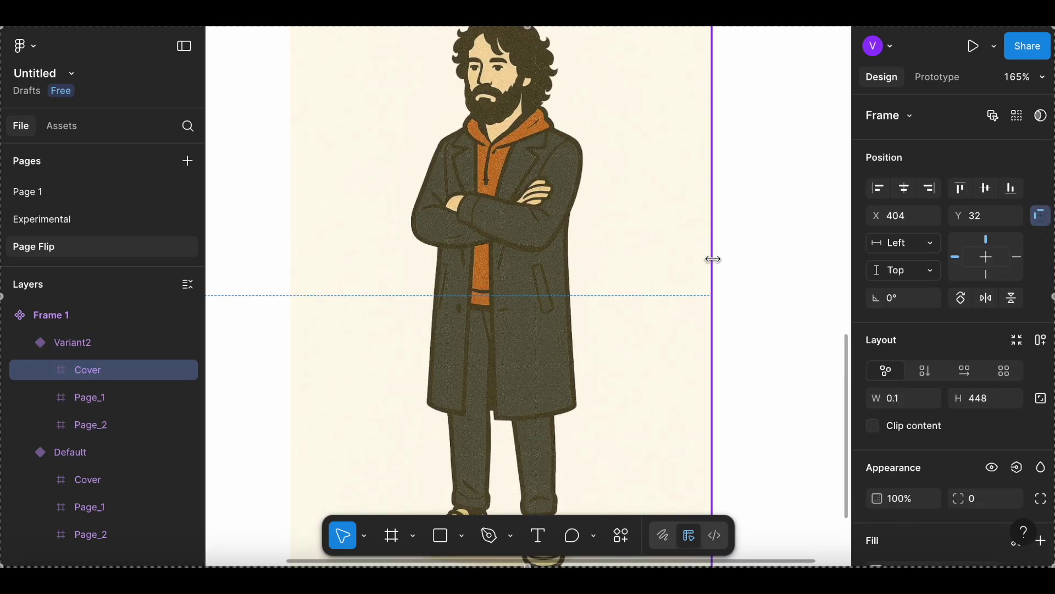
pyautogui.moveTo(713, 260); pyautogui.dragTo(292, 264)
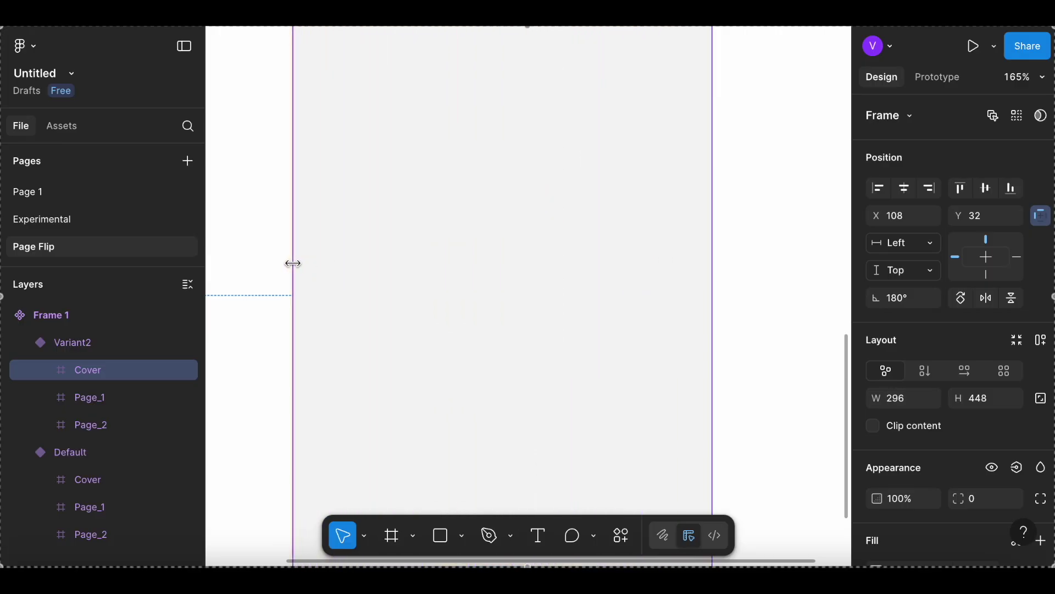
pyautogui.hscroll(-3, 294, 266)
pyautogui.scroll(5, 514, 236)
pyautogui.hscroll(2, 654, 180)
pyautogui.scroll(4, 654, 180)
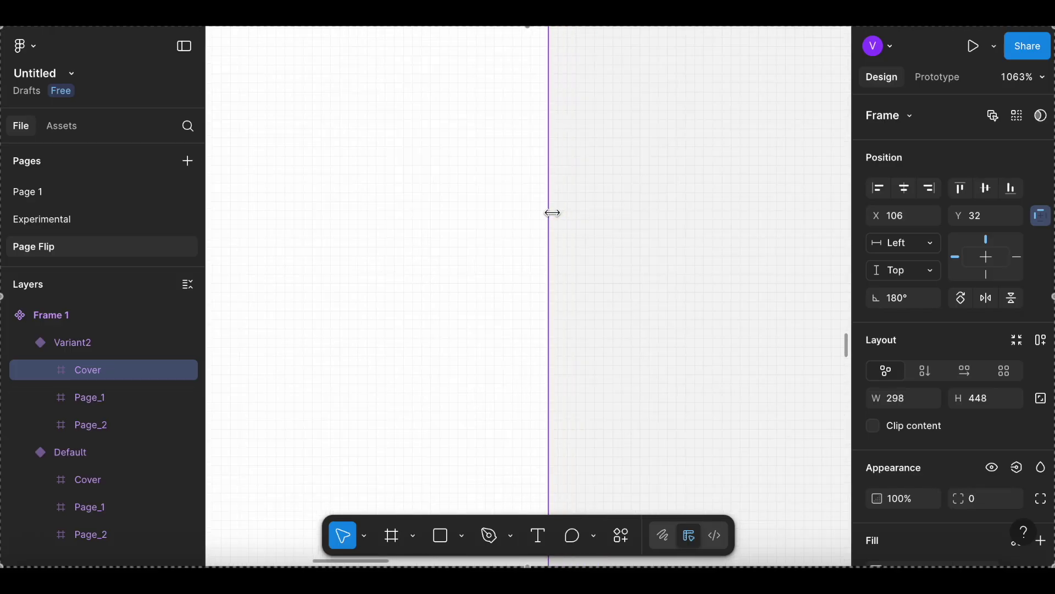
pyautogui.scroll(-15, 553, 213)
pyautogui.moveTo(553, 213); pyautogui.dragTo(557, 218)
# Move the Cover frame in Variant2 left off the page to X -194.
pyautogui.hotkey('shift', 'Left')
pyautogui.hotkey('shift', 'Left')
pyautogui.hotkey('shift', 'Left')
pyautogui.hotkey('shift', 'Left')
pyautogui.hotkey('shift', 'Left')
pyautogui.hotkey('shift', 'Left')
pyautogui.hotkey('shift', 'Left')
pyautogui.hotkey('shift', 'Left')
pyautogui.hotkey('shift', 'Left')
pyautogui.hotkey('shift', 'Left')
pyautogui.hotkey('shift', 'Left')
pyautogui.hotkey('shift', 'Left')
pyautogui.hotkey('shift', 'Left')
pyautogui.hotkey('shift', 'Left')
pyautogui.hotkey('shift', 'Left')
pyautogui.hotkey('shift', 'Left')
pyautogui.hotkey('shift', 'Left')
pyautogui.hotkey('shift', 'Left')
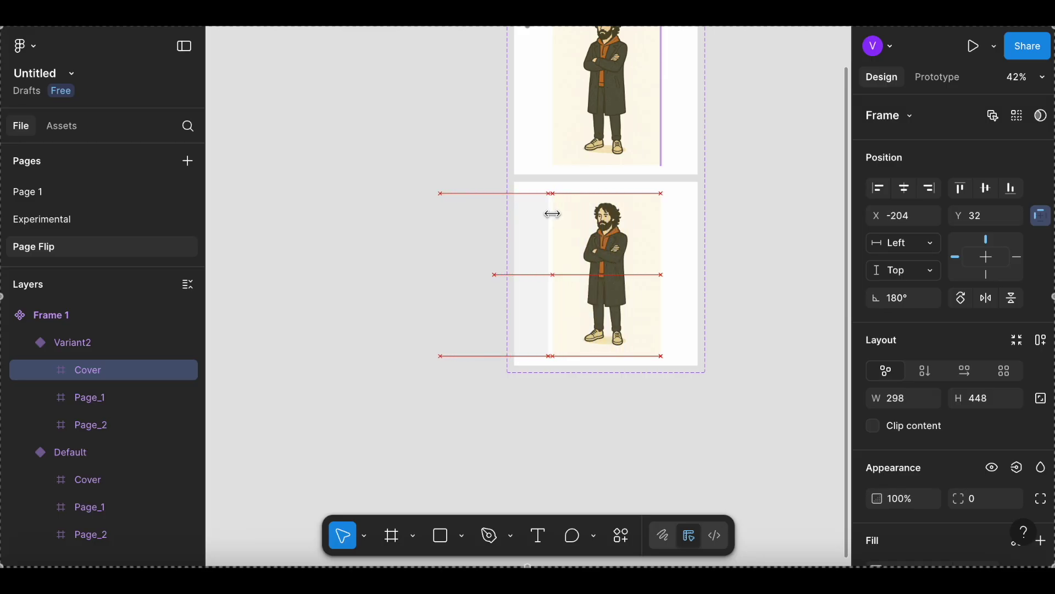
pyautogui.hotkey('shift', 'Right')
pyautogui.scroll(5, 553, 213)
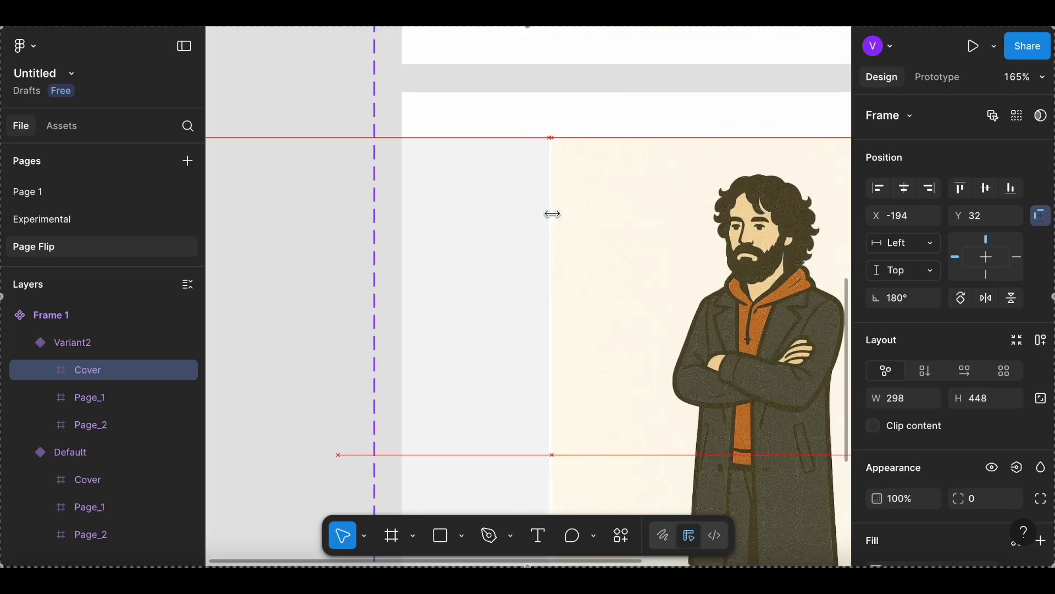
# Shrink the Page_1 frame in Variant2 from its right side toward its left edge, to a width of 1 at X 105.
pyautogui.scroll(-3, 613, 236)
pyautogui.click(530, 311)
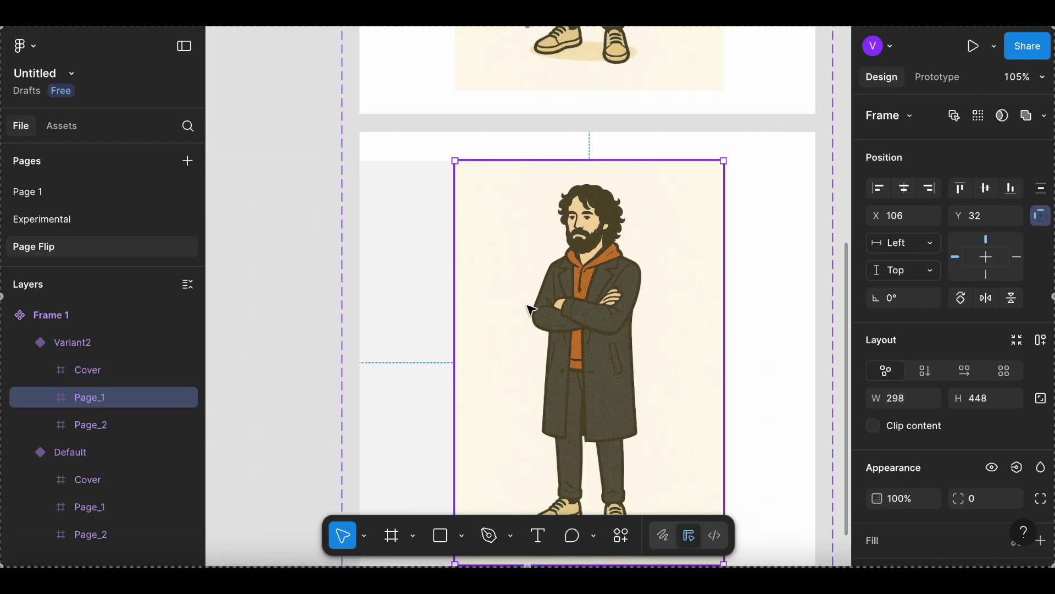
pyautogui.scroll(-3, 530, 311)
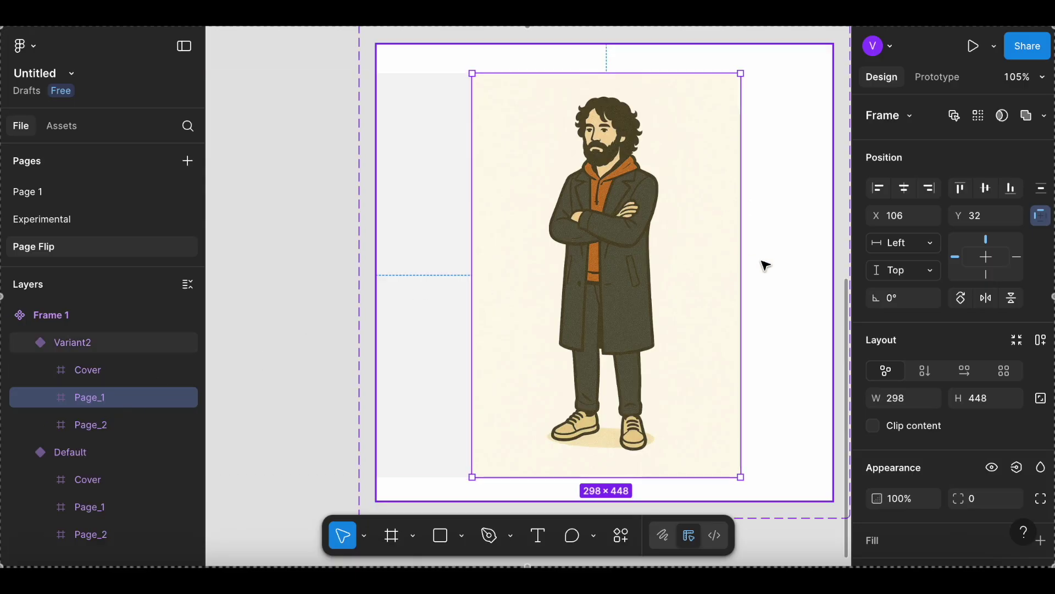
pyautogui.moveTo(723, 247); pyautogui.dragTo(474, 253)
pyautogui.scroll(10, 475, 253)
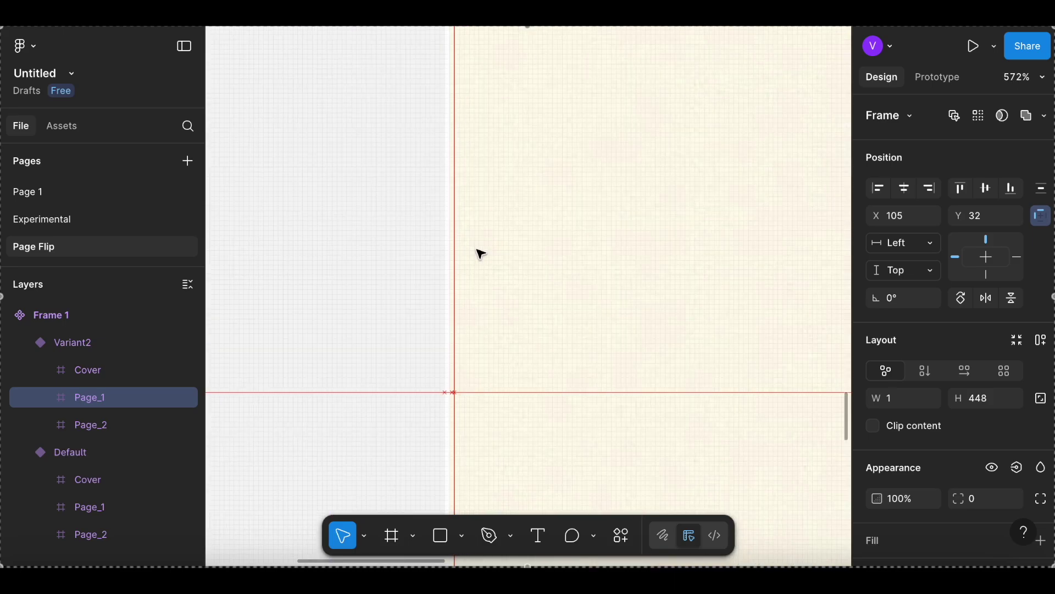
pyautogui.scroll(-10, 509, 208)
pyautogui.scroll(-3, 509, 208)
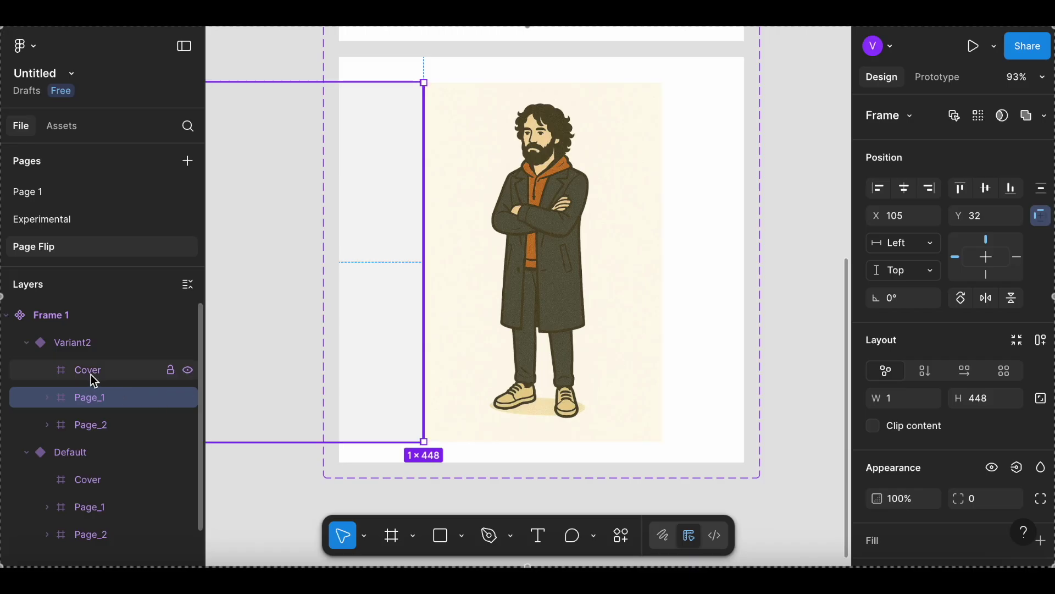
# Turn on content clipping for the Page_1 frame in Variant2.
pyautogui.click(81, 344)
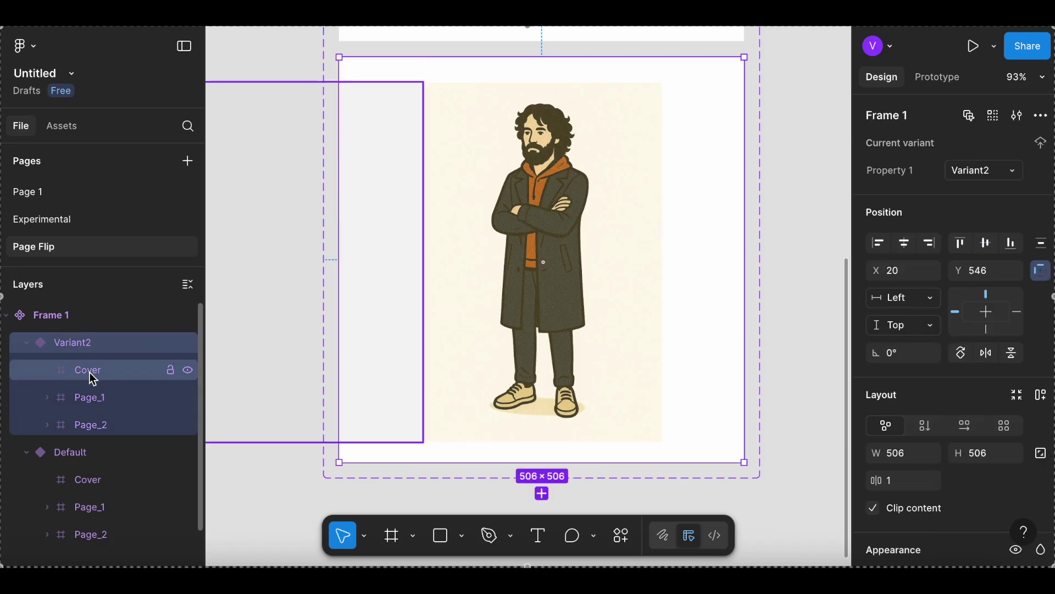
pyautogui.click(90, 375)
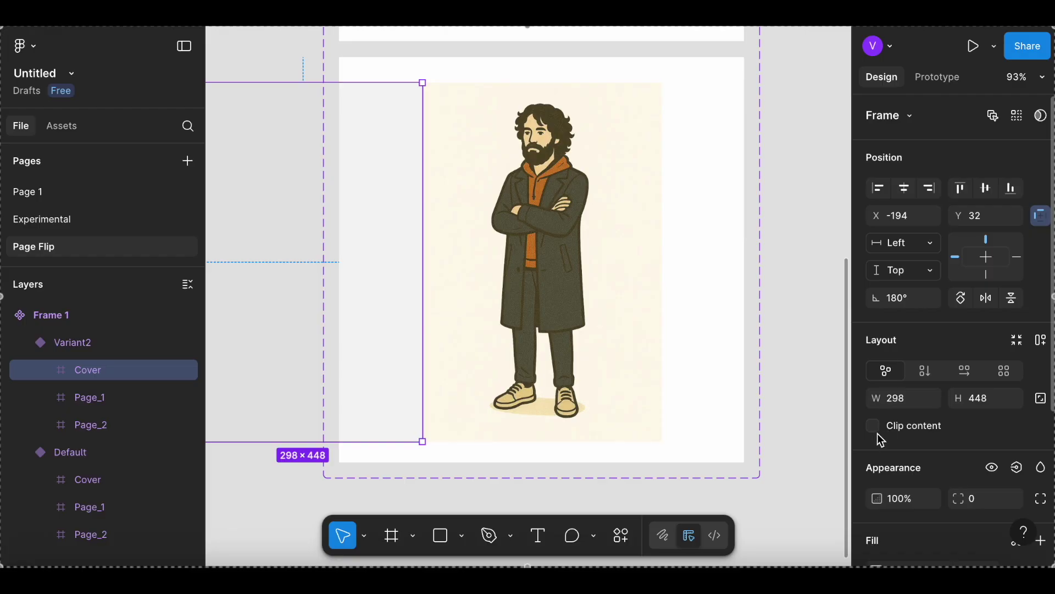
pyautogui.click(75, 479)
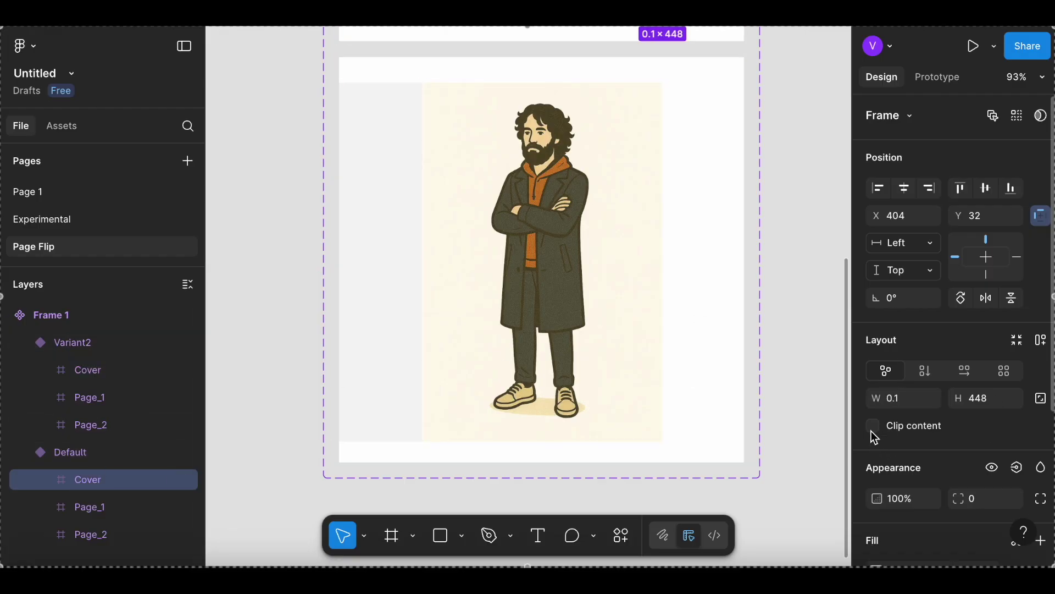
pyautogui.click(92, 506)
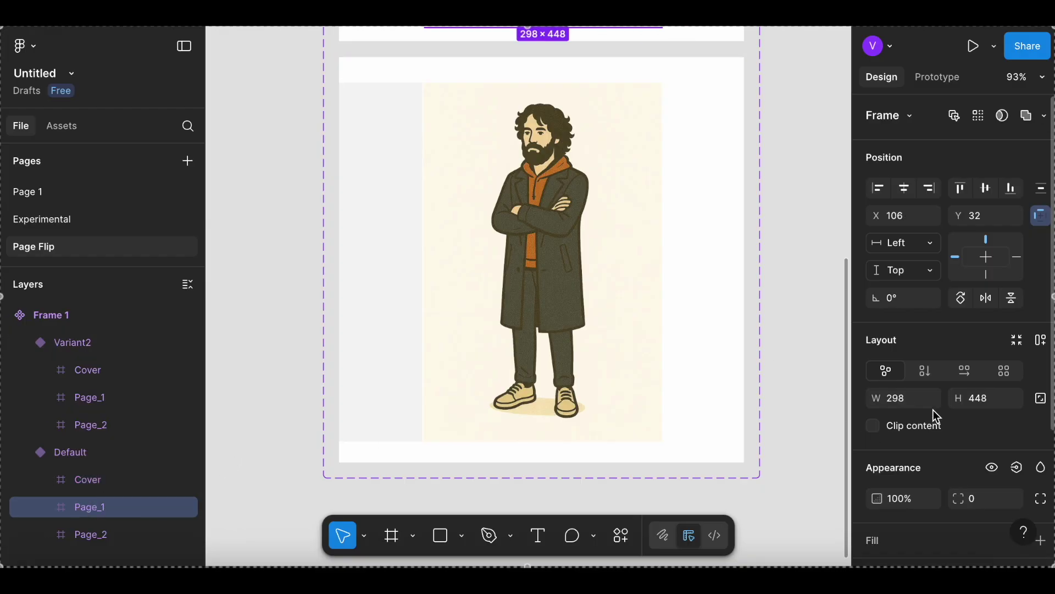
pyautogui.click(102, 395)
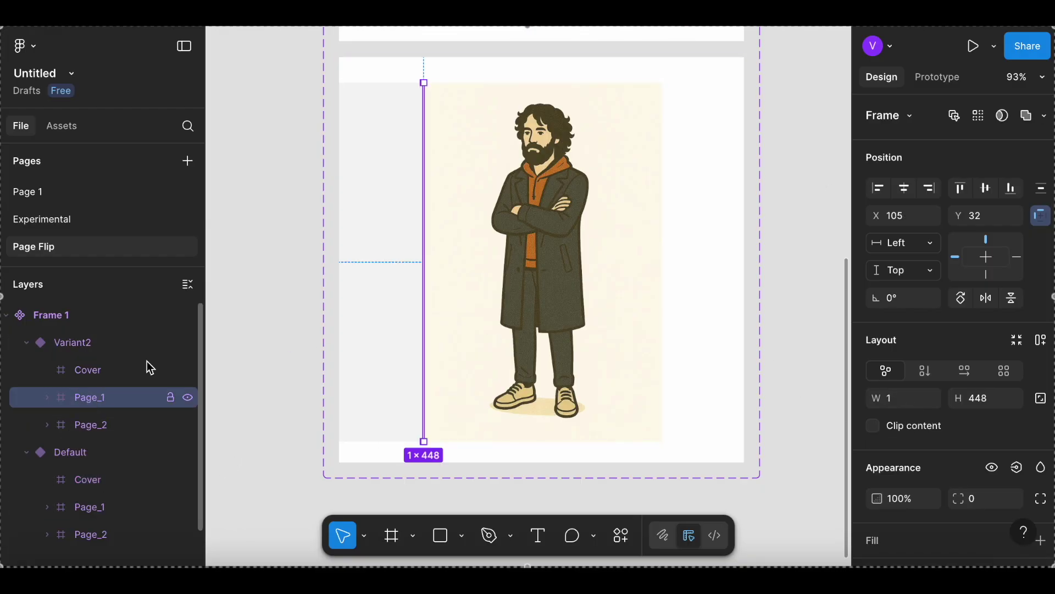
pyautogui.click(874, 427)
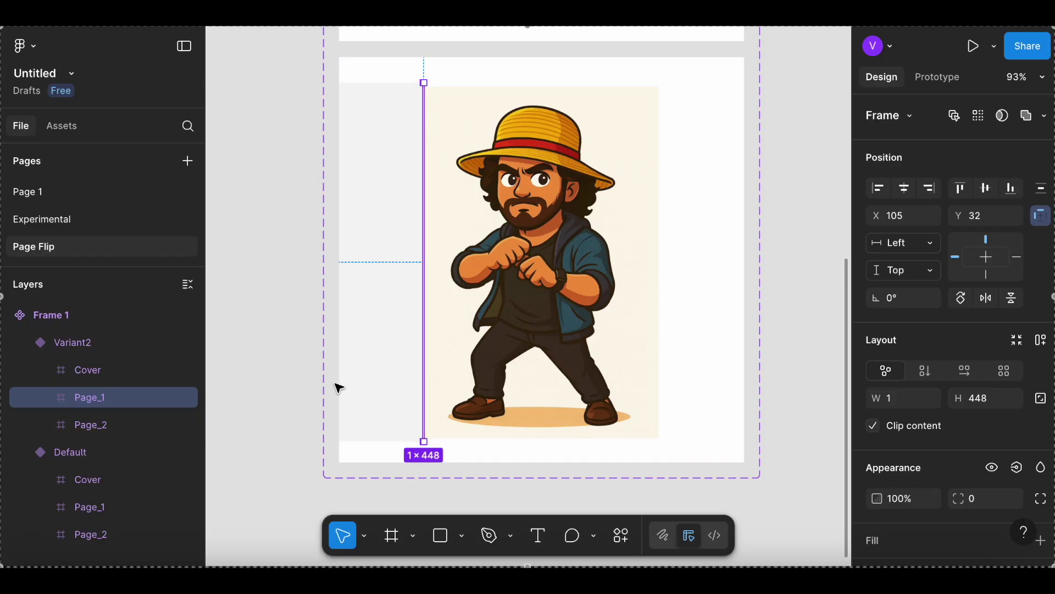
# Connect the Page_1 frame in the Default variant to Variant2 with a prototype interaction.
pyautogui.scroll(3, 430, 305)
pyautogui.scroll(-5, 413, 278)
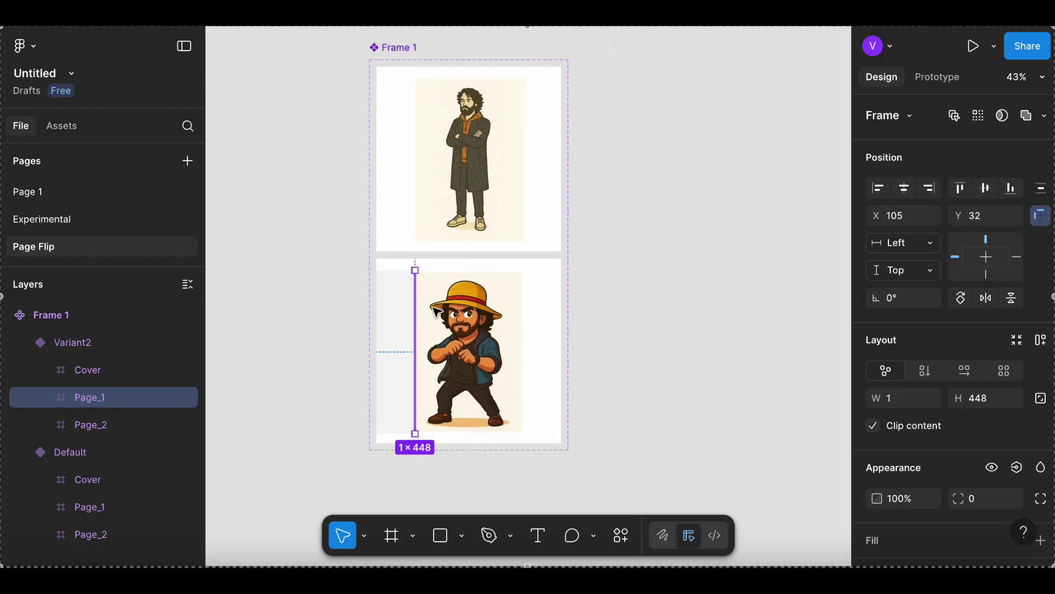
pyautogui.click(474, 208)
pyautogui.scroll(3, 473, 215)
pyautogui.click(937, 77)
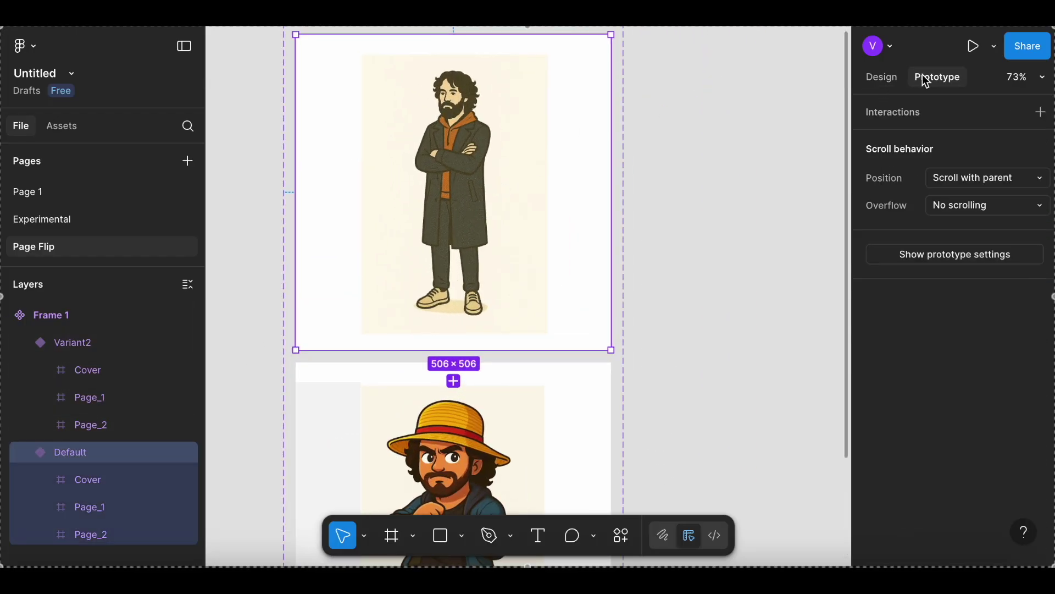
pyautogui.scroll(5, 464, 352)
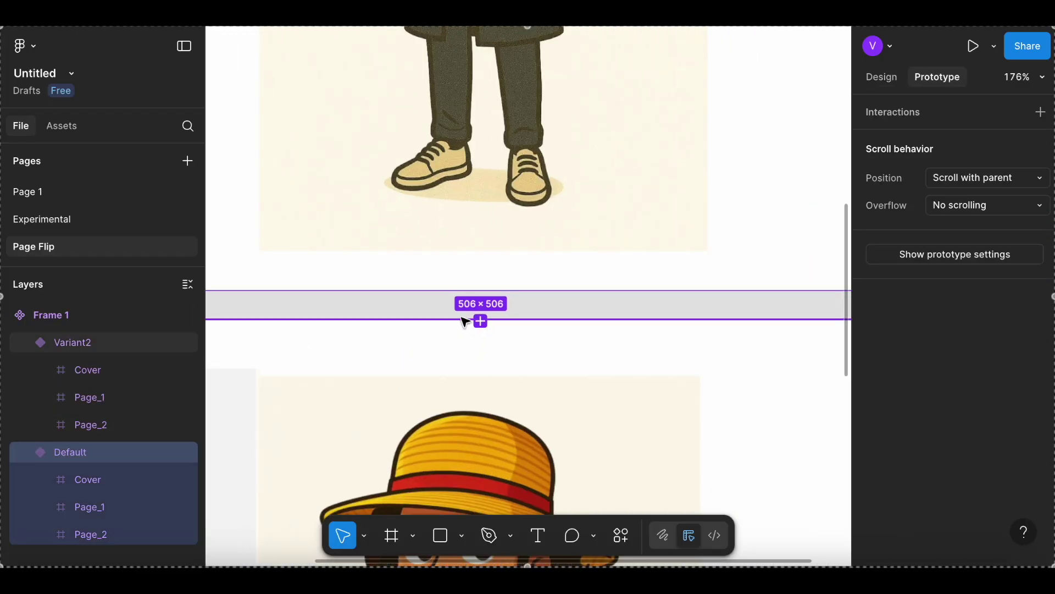
pyautogui.click(493, 232)
pyautogui.scroll(-2, 492, 232)
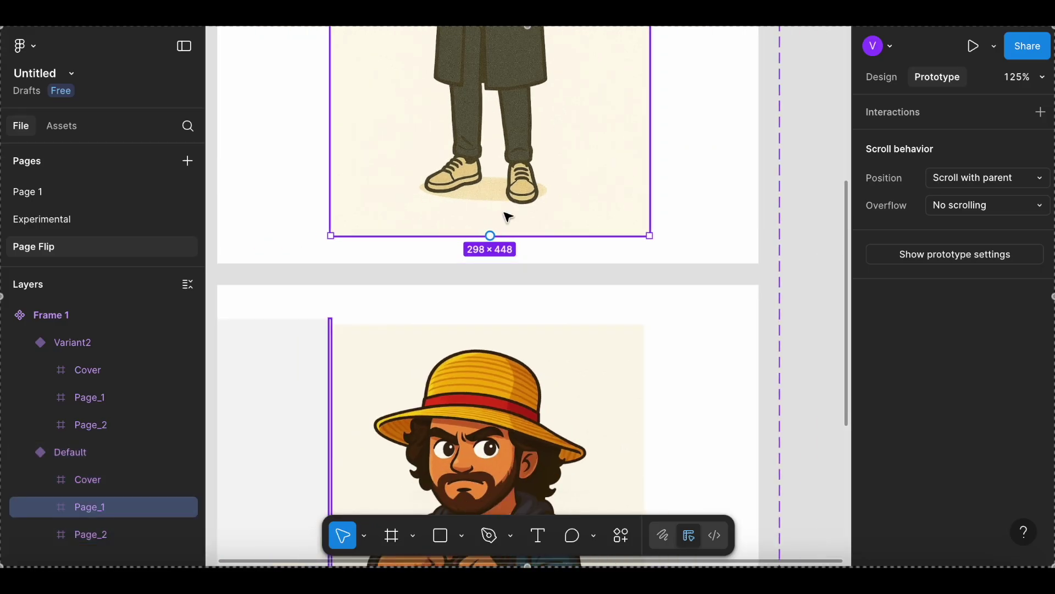
pyautogui.scroll(-6, 611, 208)
pyautogui.click(707, 196)
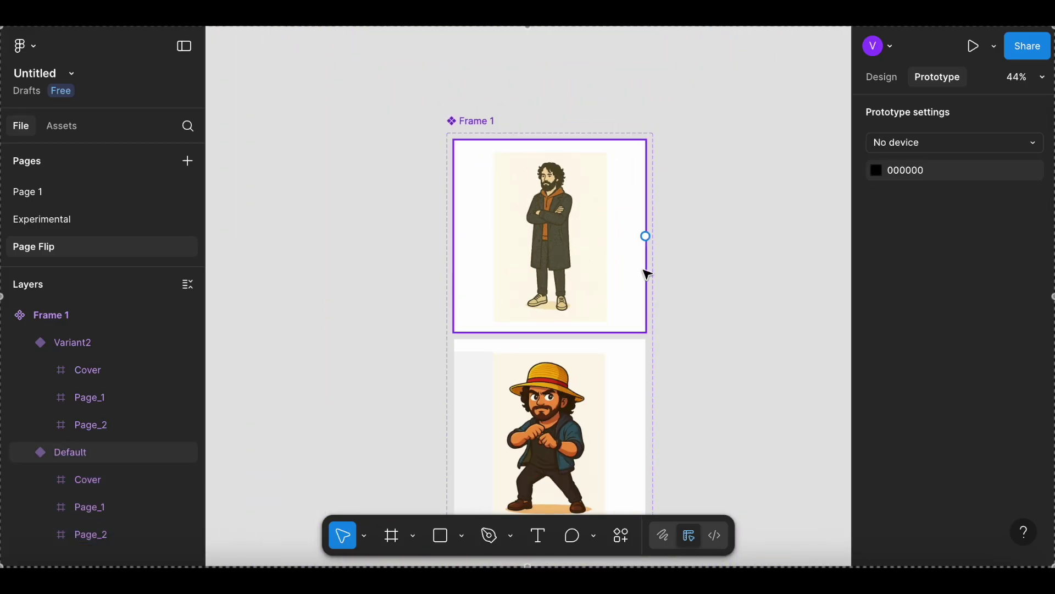
pyautogui.click(598, 186)
pyautogui.click(596, 182)
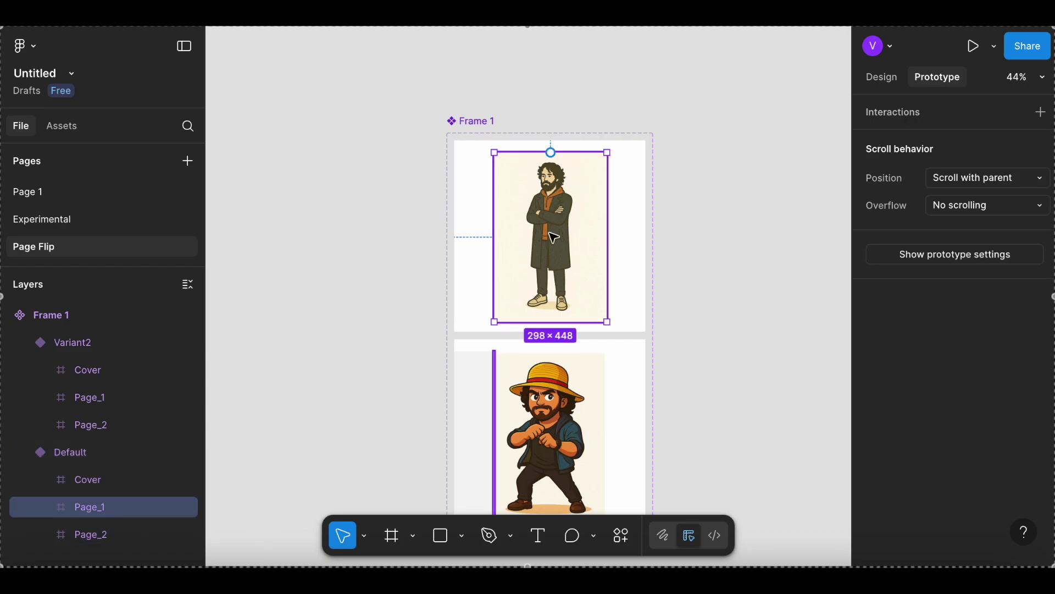
pyautogui.scroll(-2, 507, 252)
pyautogui.scroll(2, 551, 205)
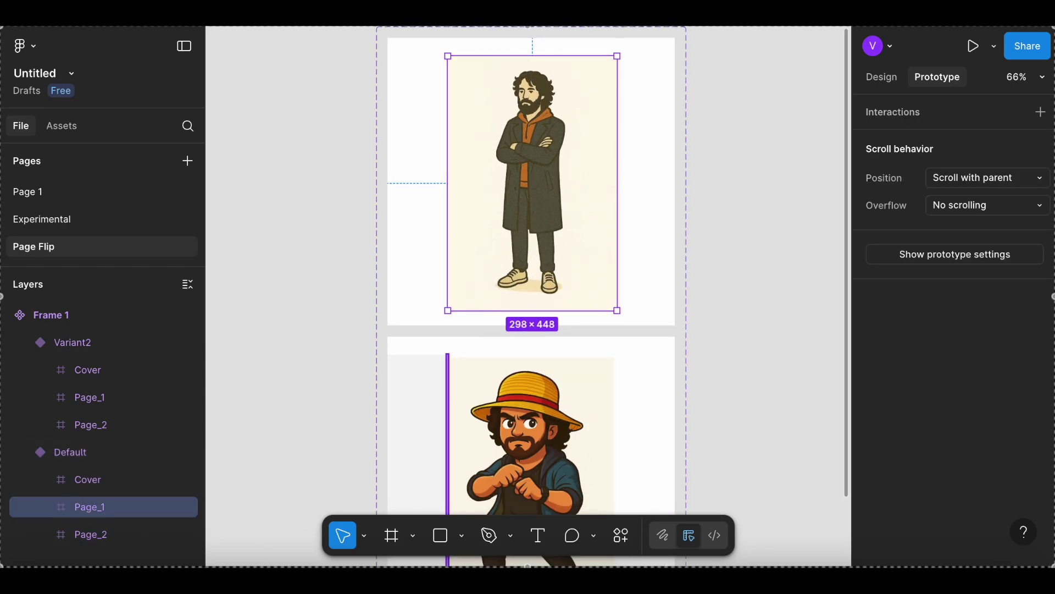
pyautogui.moveTo(532, 310); pyautogui.dragTo(536, 377)
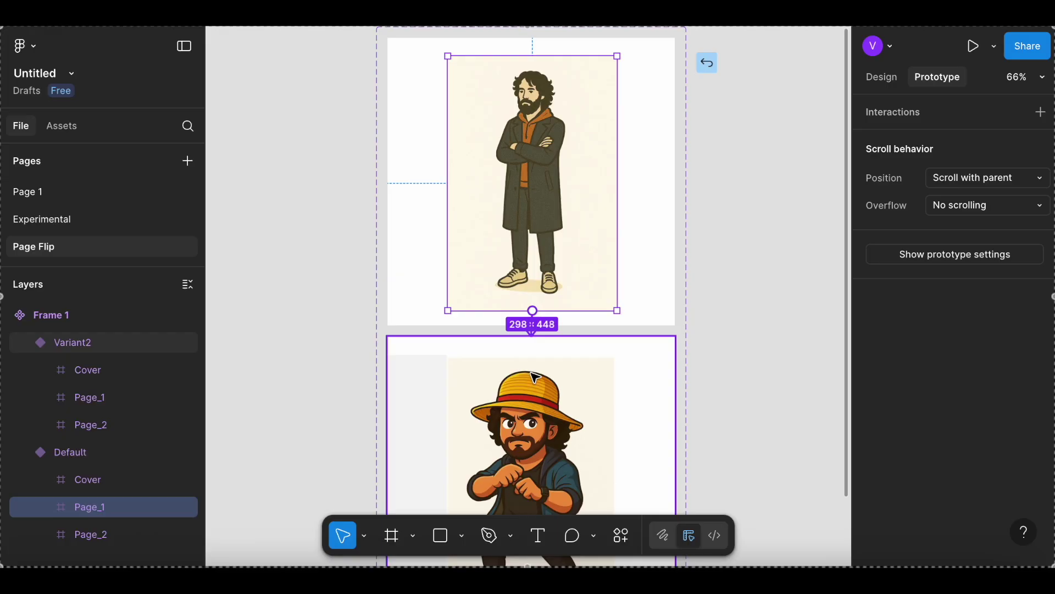
pyautogui.moveTo(536, 377); pyautogui.dragTo(536, 377)
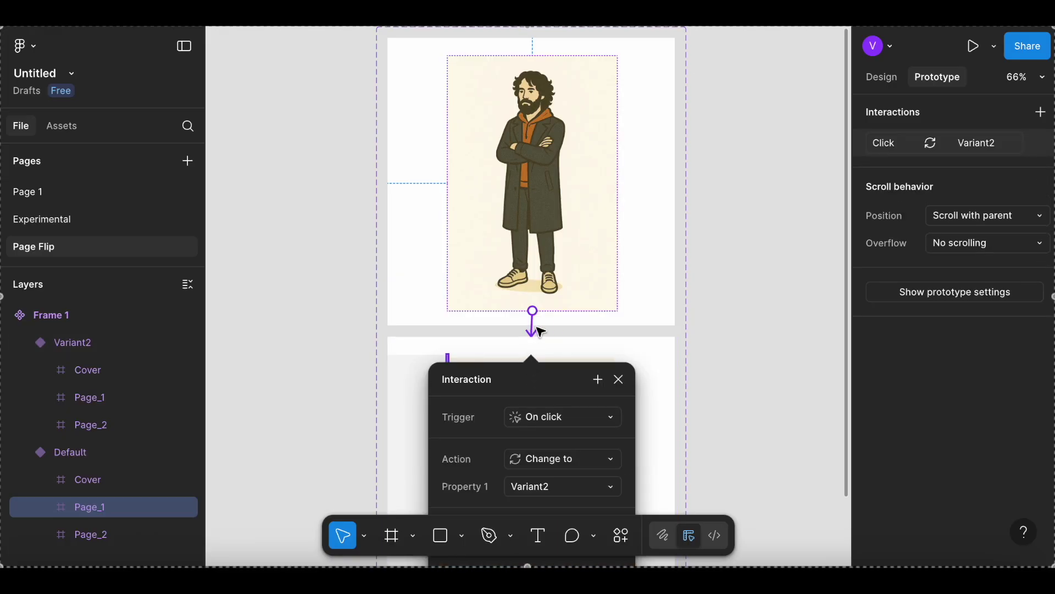
# Set the Page_1 interaction's trigger to On drag and its animation to Smart animate.
pyautogui.scroll(-5, 541, 334)
pyautogui.click(537, 286)
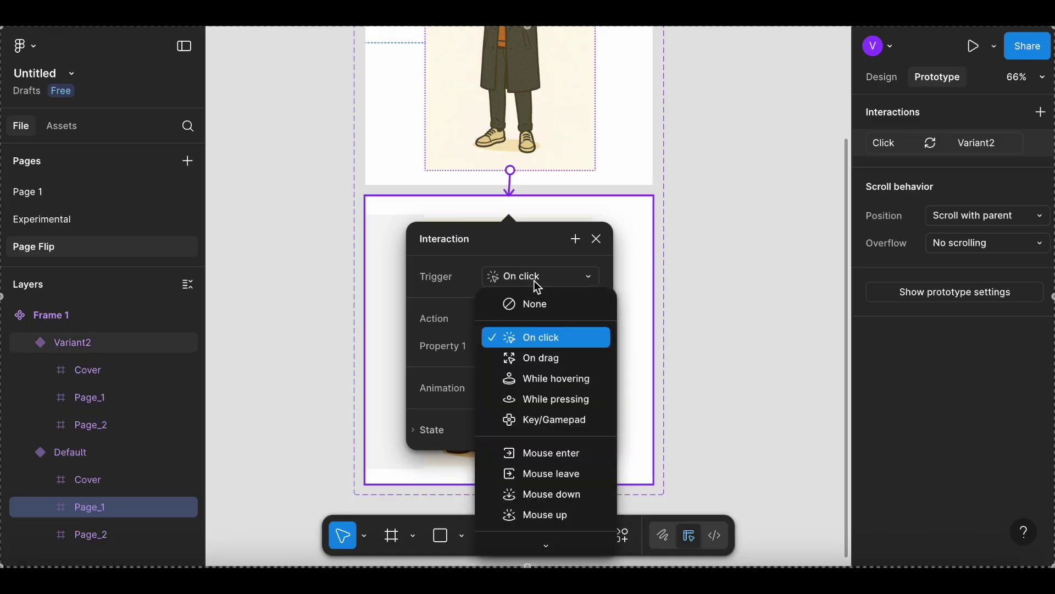
pyautogui.click(535, 353)
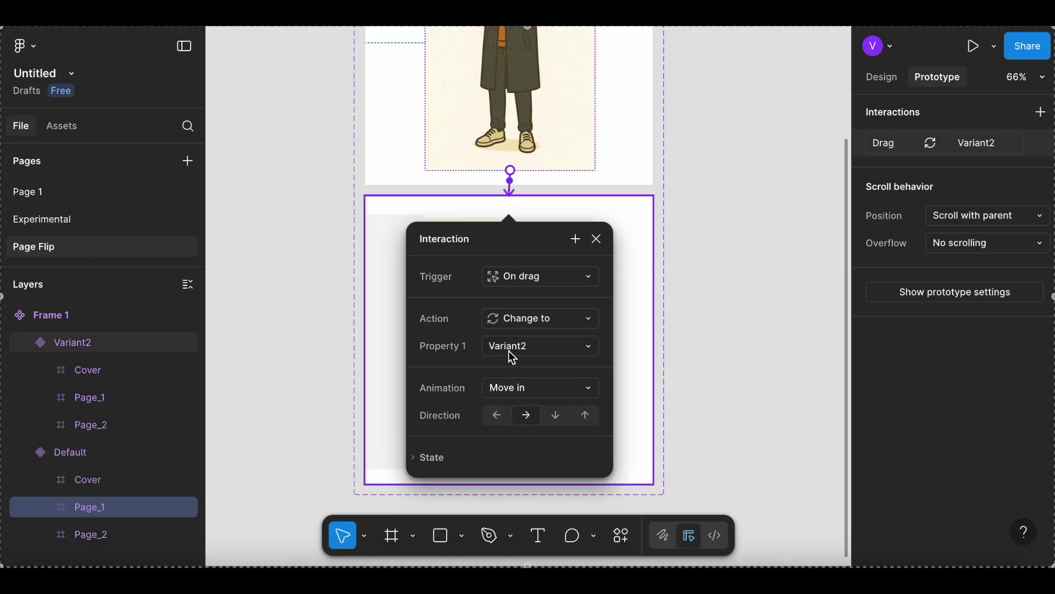
pyautogui.click(526, 396)
pyautogui.click(536, 354)
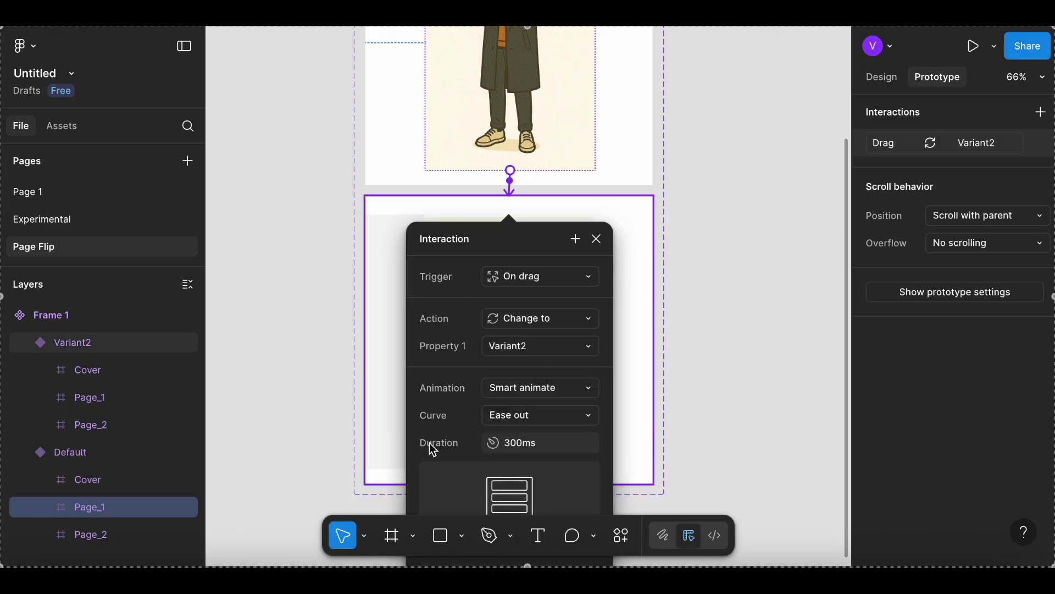
pyautogui.click(737, 332)
pyautogui.scroll(-5, 738, 332)
pyautogui.hscroll(3, 596, 243)
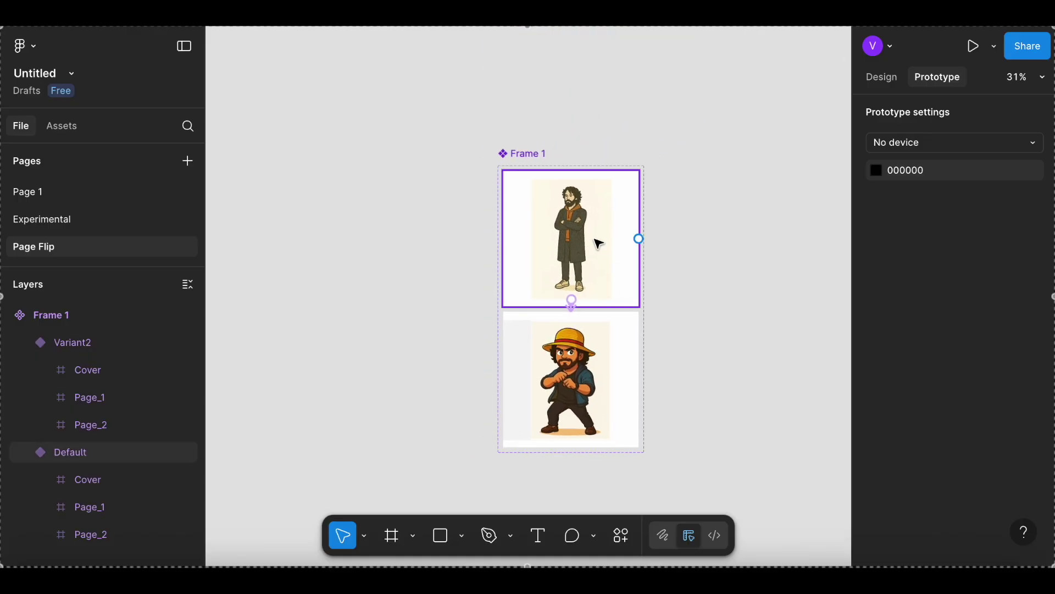
pyautogui.hscroll(5, 599, 240)
pyautogui.scroll(-3, 599, 240)
pyautogui.scroll(3, 468, 284)
pyautogui.scroll(-1, 487, 200)
pyautogui.hscroll(6, 487, 200)
pyautogui.press('f')
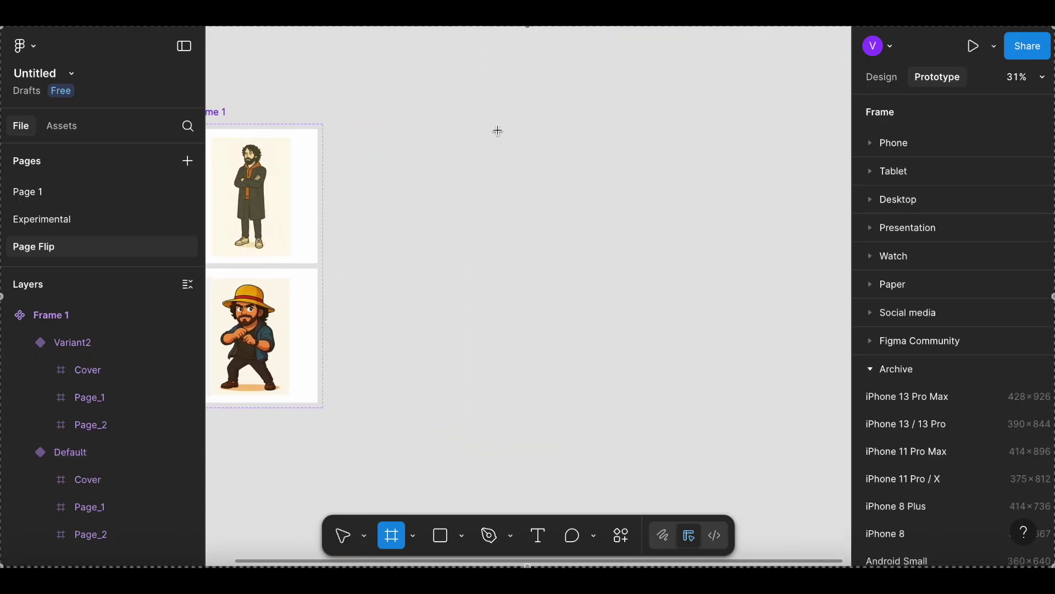
pyautogui.moveTo(488, 116); pyautogui.dragTo(747, 372)
pyautogui.press('Delete')
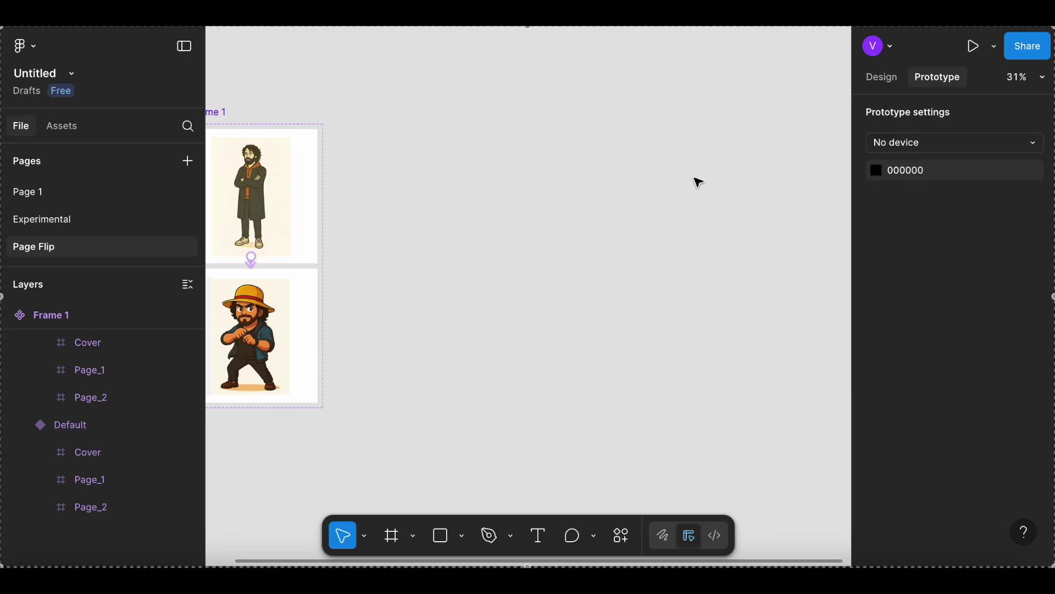
# Add an Android Large frame, 360 × 800, beside the component and move it upward on the canvas.
pyautogui.click(889, 81)
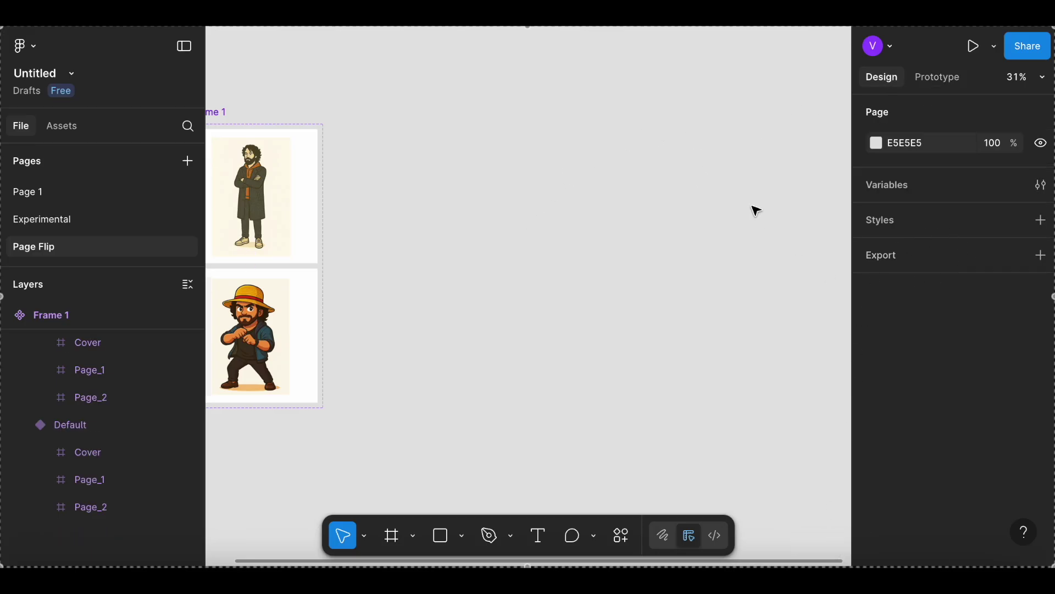
pyautogui.press('f')
pyautogui.scroll(-5, 1008, 394)
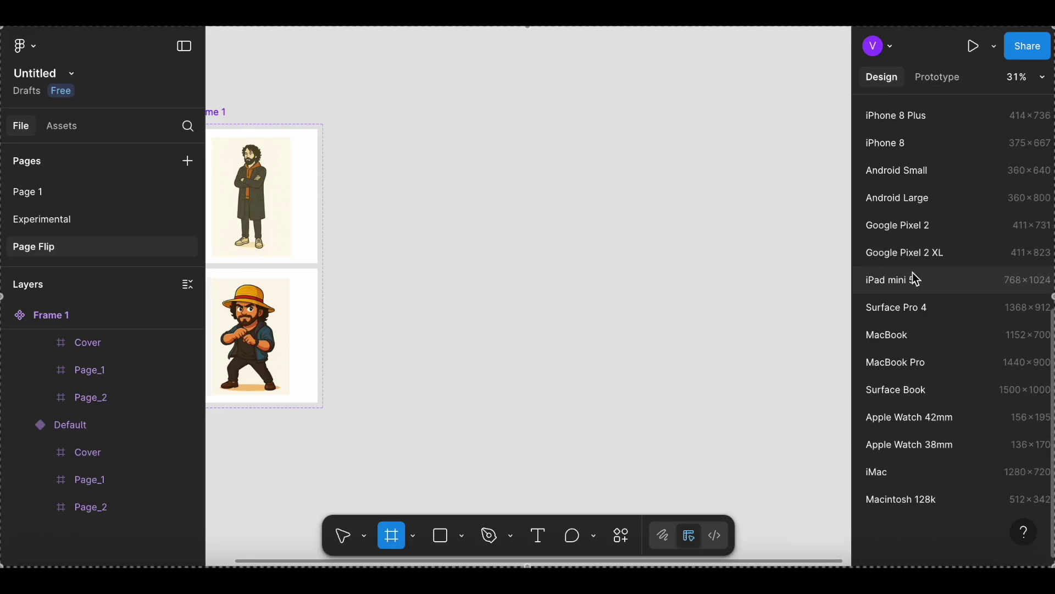
pyautogui.scroll(7, 913, 282)
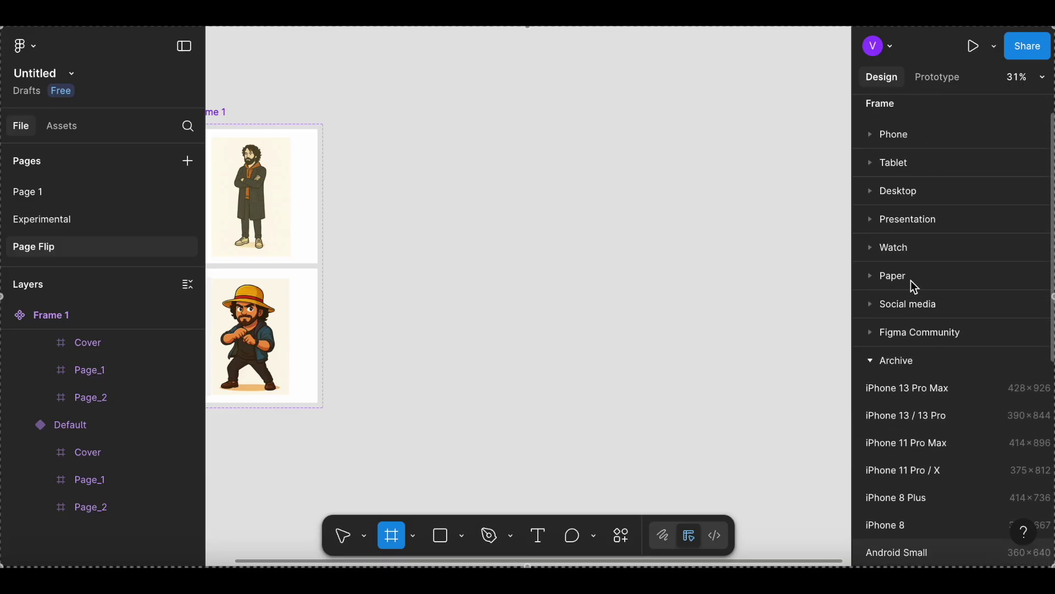
pyautogui.scroll(-4, 907, 385)
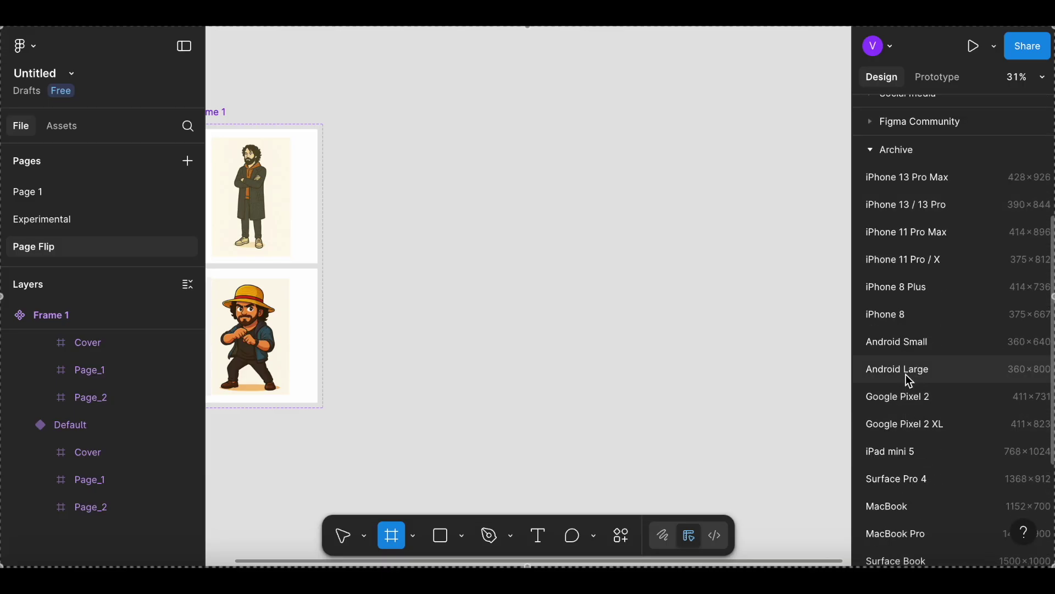
pyautogui.click(908, 374)
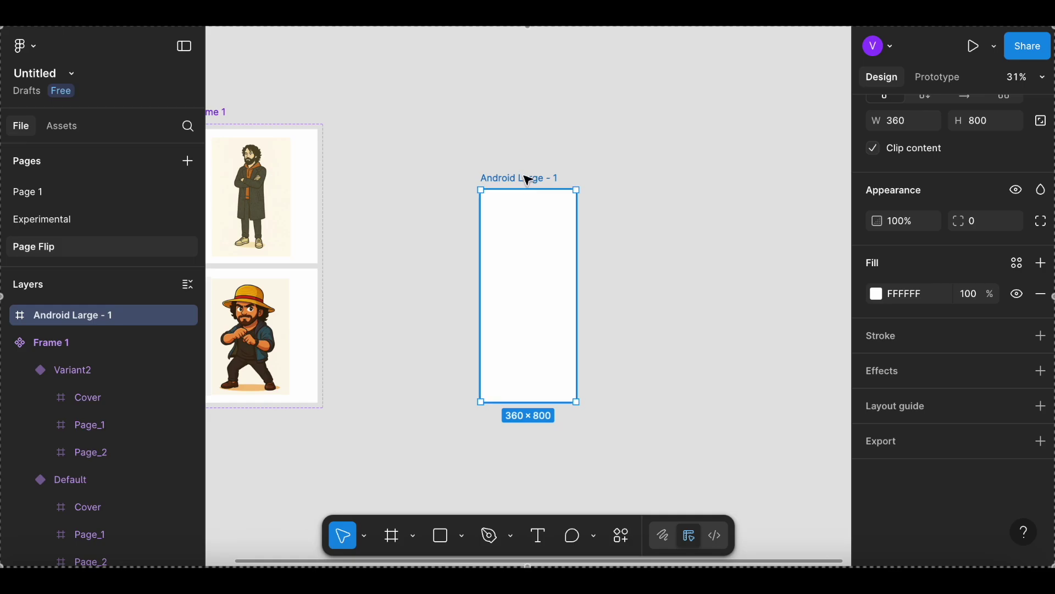
pyautogui.moveTo(524, 184); pyautogui.dragTo(527, 88)
# Copy the Default variant into the Android Large - 1 frame as an instance and center it there.
pyautogui.click(258, 209)
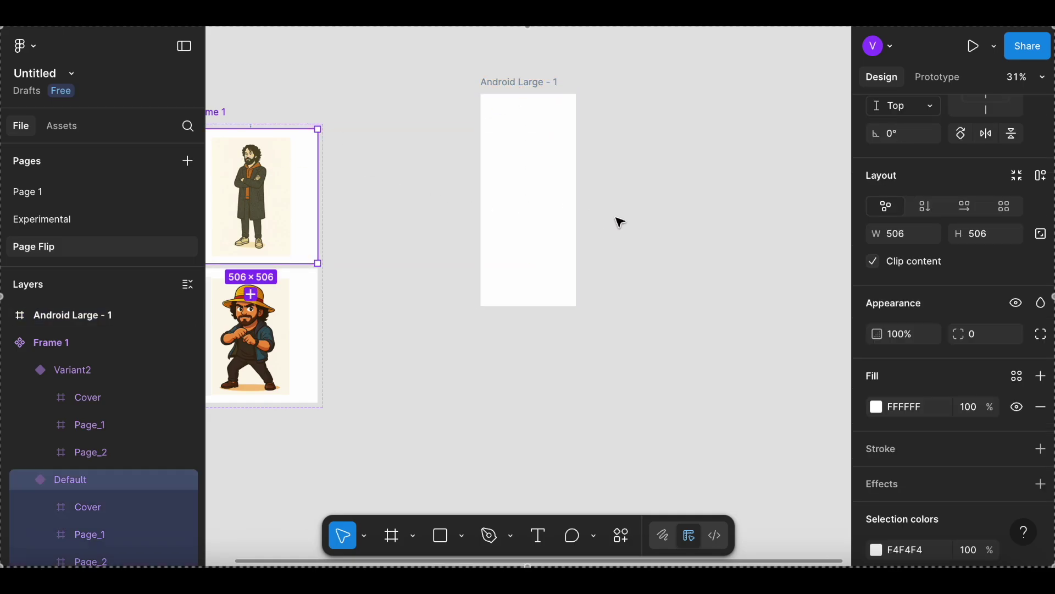
pyautogui.click(536, 86)
pyautogui.hotkey('ctrl', 'v')
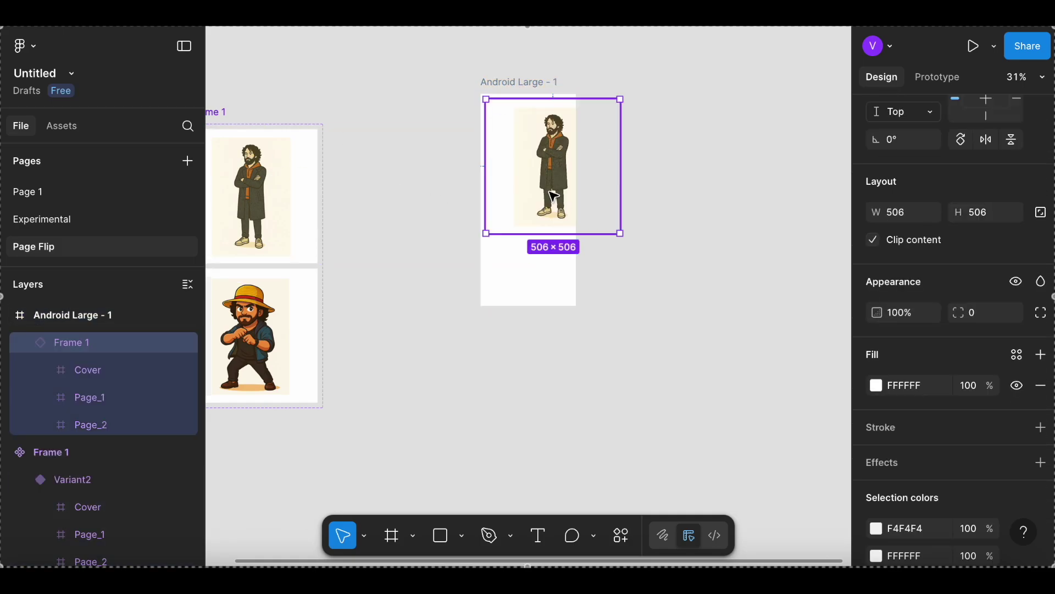
pyautogui.moveTo(554, 196); pyautogui.dragTo(527, 238)
pyautogui.scroll(5, 526, 238)
pyautogui.scroll(-3, 526, 238)
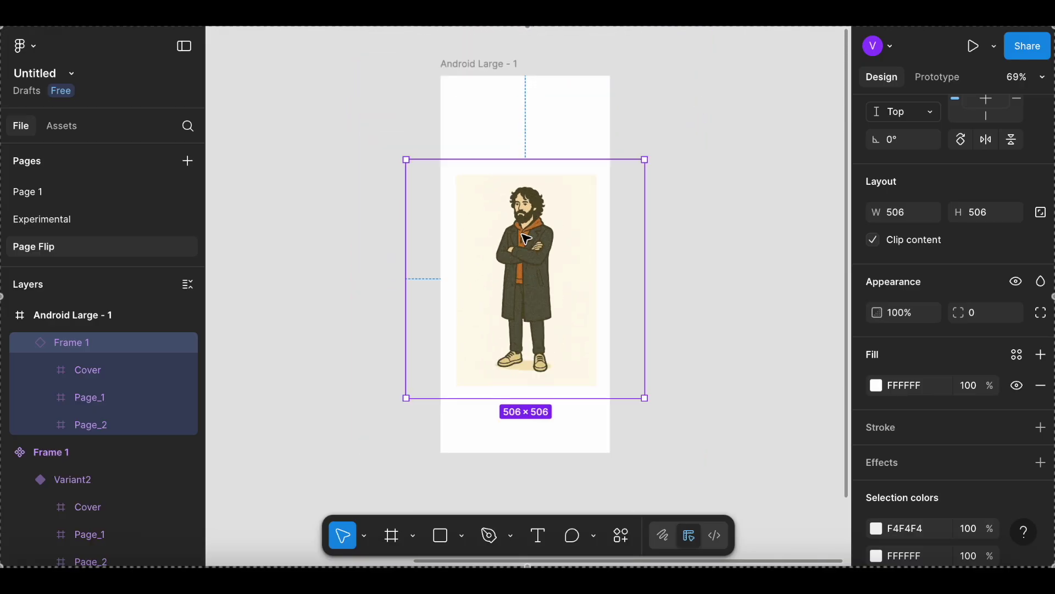
# Hide the white FFFFFF background fill of both the Default variant and Variant2.
pyautogui.hscroll(-5, 291, 230)
pyautogui.click(273, 172)
pyautogui.hscroll(-6, 275, 171)
pyautogui.scroll(-3, 274, 170)
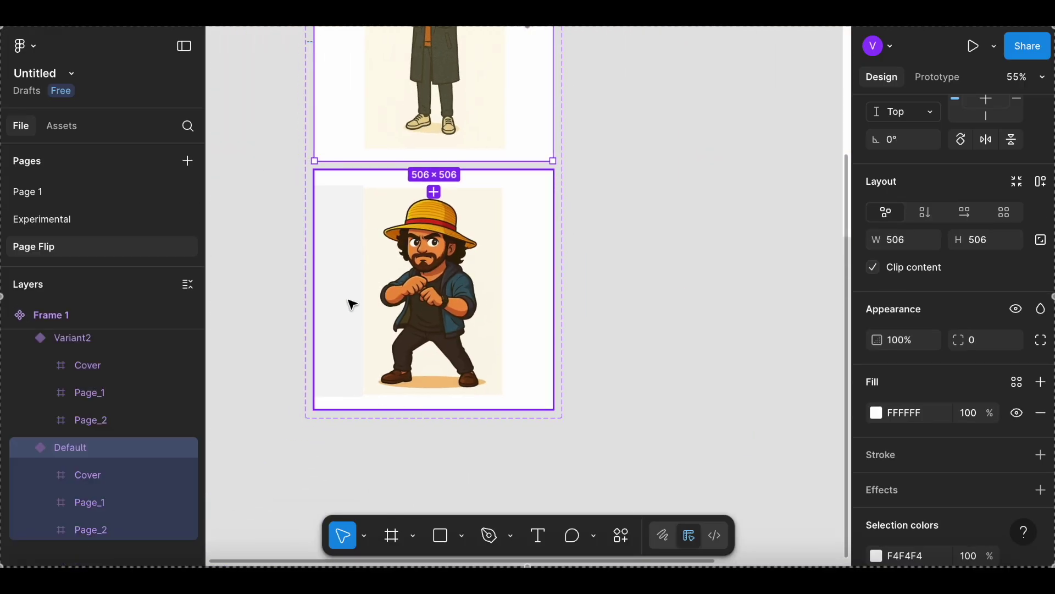
pyautogui.keyDown('shift'); pyautogui.click(352, 306); pyautogui.keyUp('shift')
pyautogui.click(1017, 440)
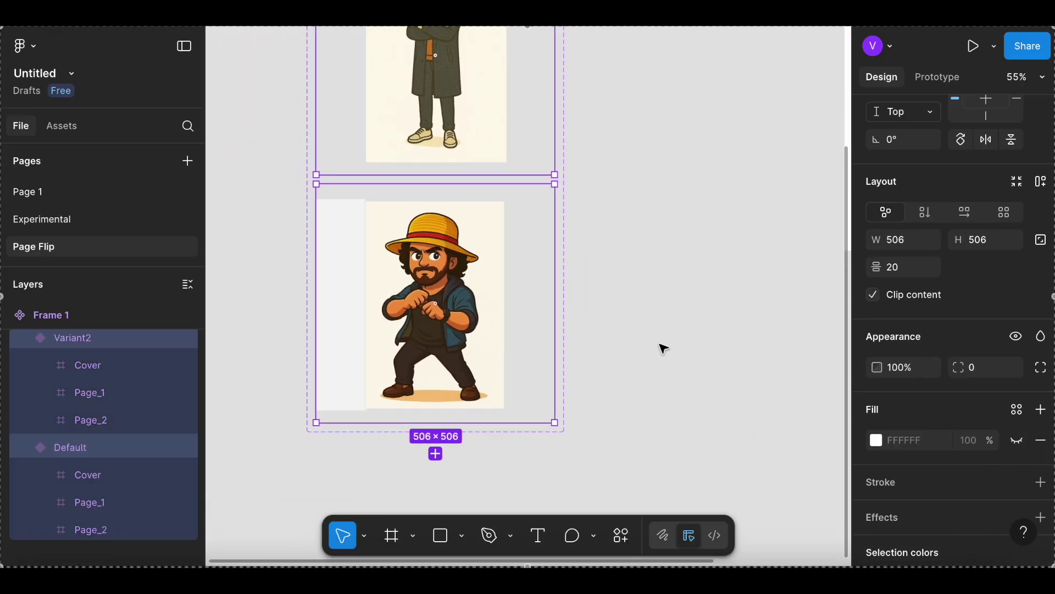
# Check the instance in the Android Large - 1 frame and open a floating preview of that frame.
pyautogui.scroll(5, 662, 346)
pyautogui.hscroll(8, 410, 289)
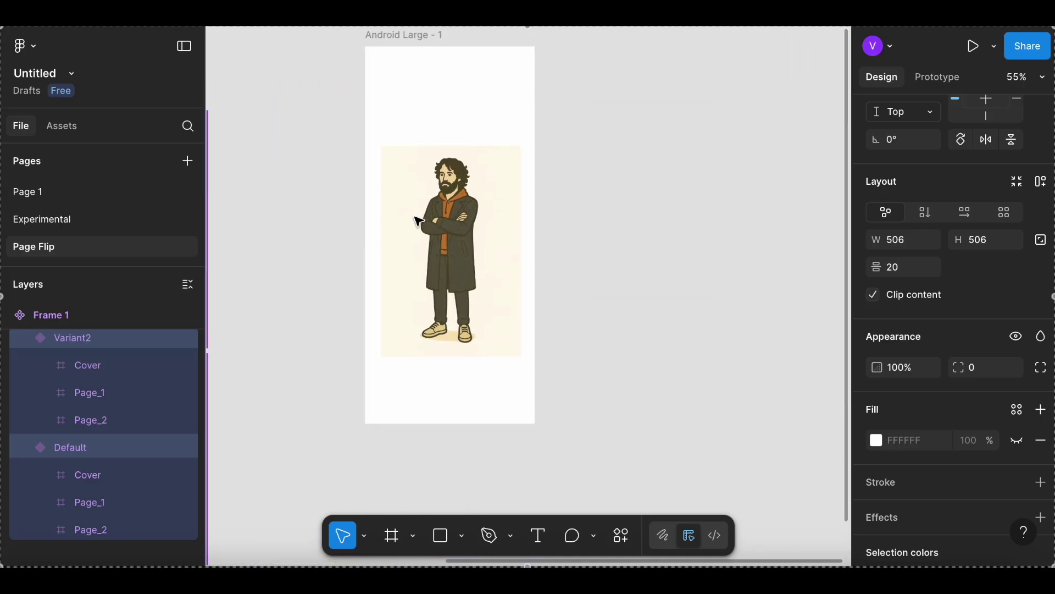
pyautogui.click(436, 183)
pyautogui.scroll(5, 437, 184)
pyautogui.scroll(-5, 437, 184)
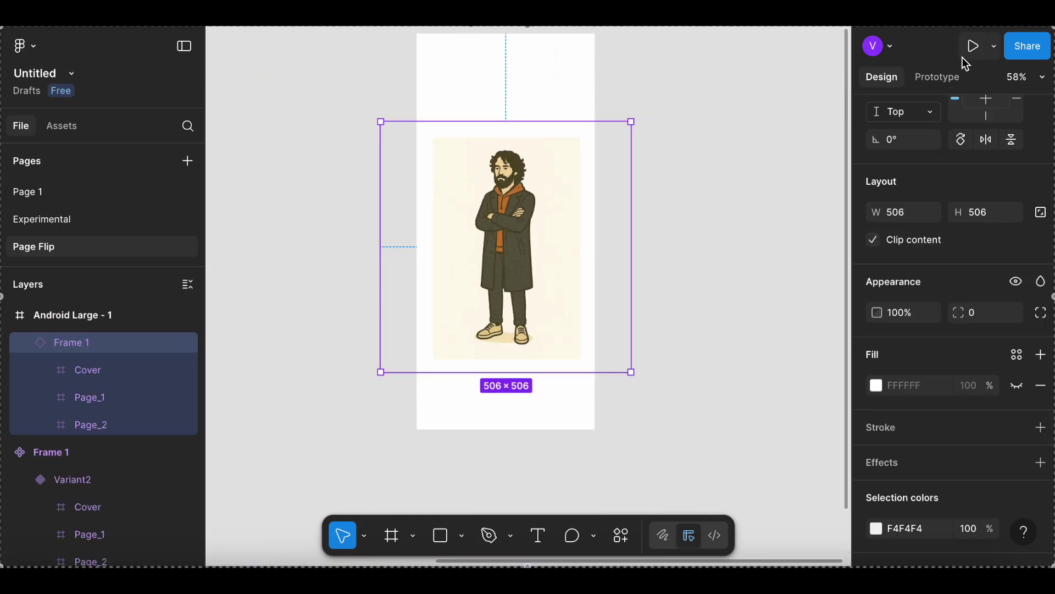
pyautogui.scroll(3, 483, 237)
pyautogui.click(440, 187)
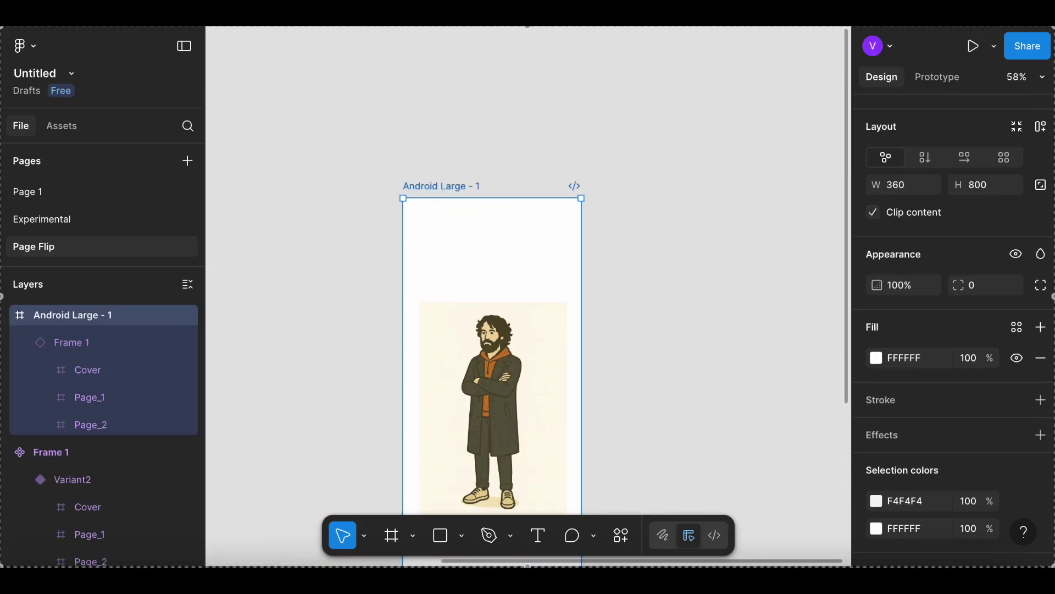
pyautogui.click(996, 47)
pyautogui.click(912, 101)
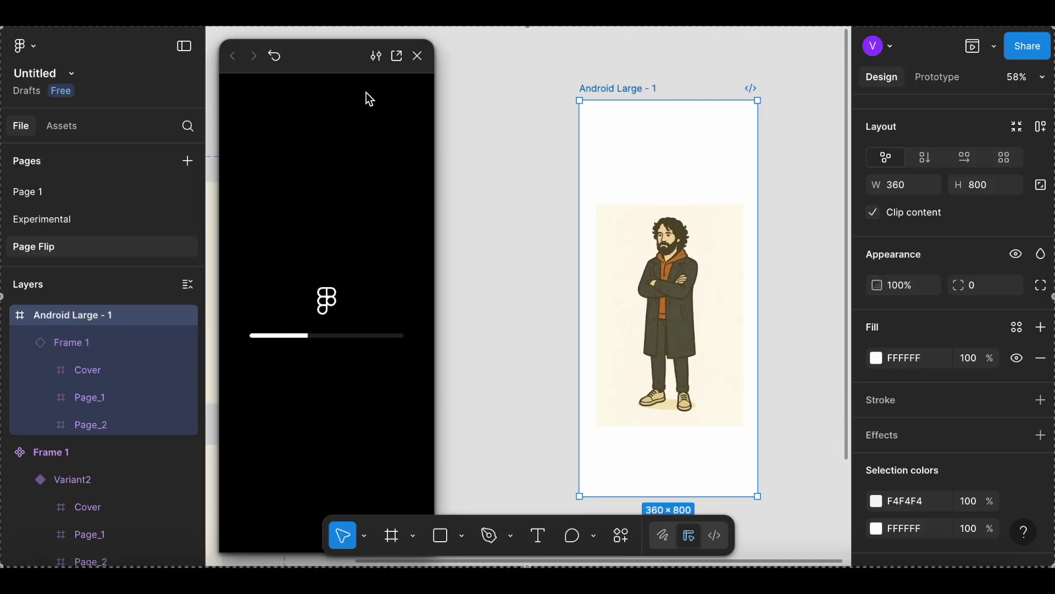
# Reposition the floating preview and test flipping the page to the left repeatedly, restarting the prototype between attempts, and close the preview.
pyautogui.moveTo(330, 54); pyautogui.dragTo(393, 51)
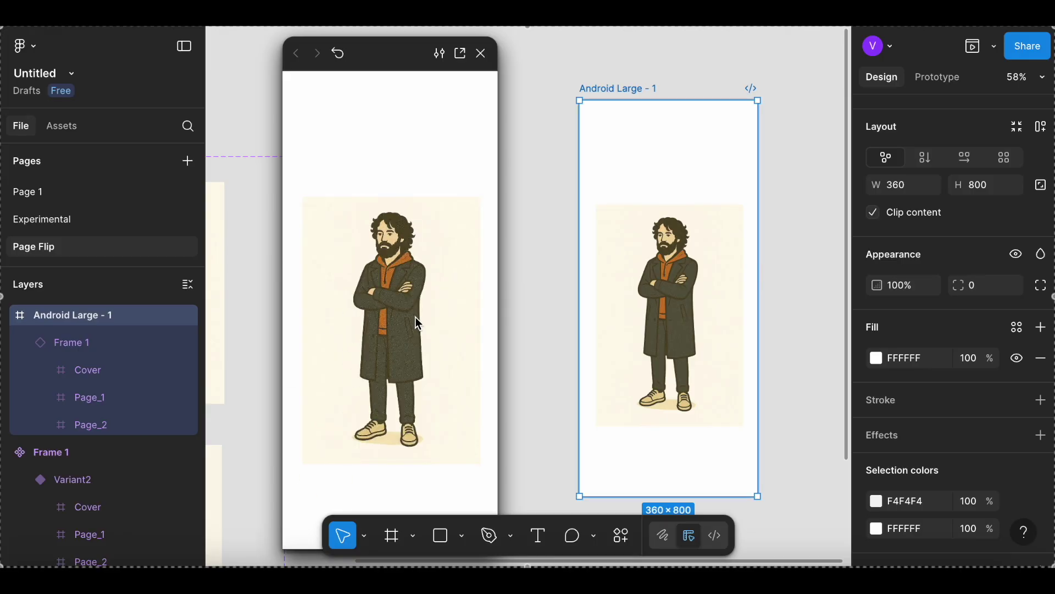
pyautogui.moveTo(456, 337); pyautogui.dragTo(353, 333)
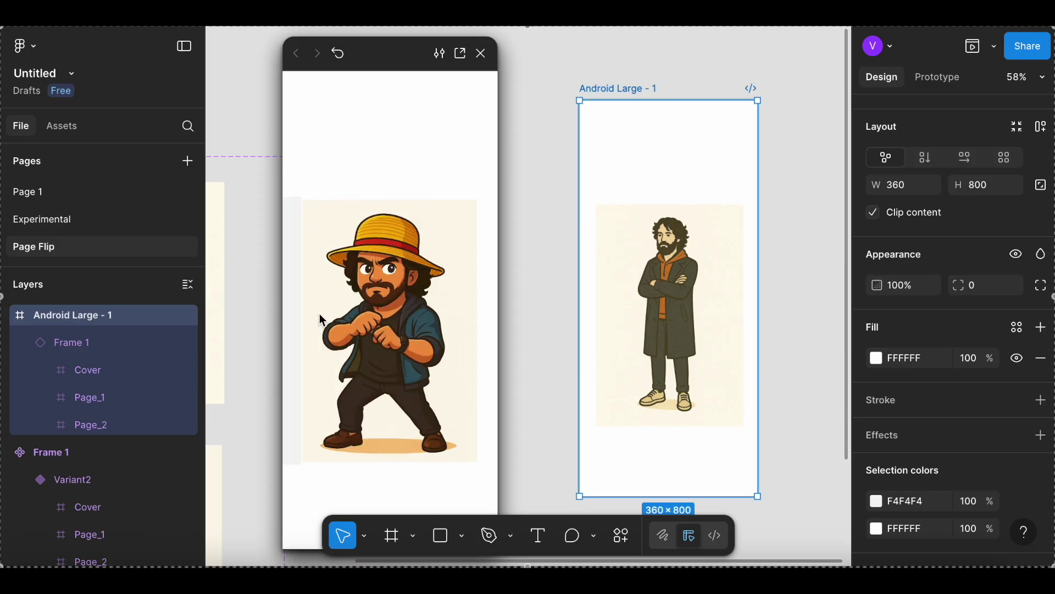
pyautogui.click(340, 54)
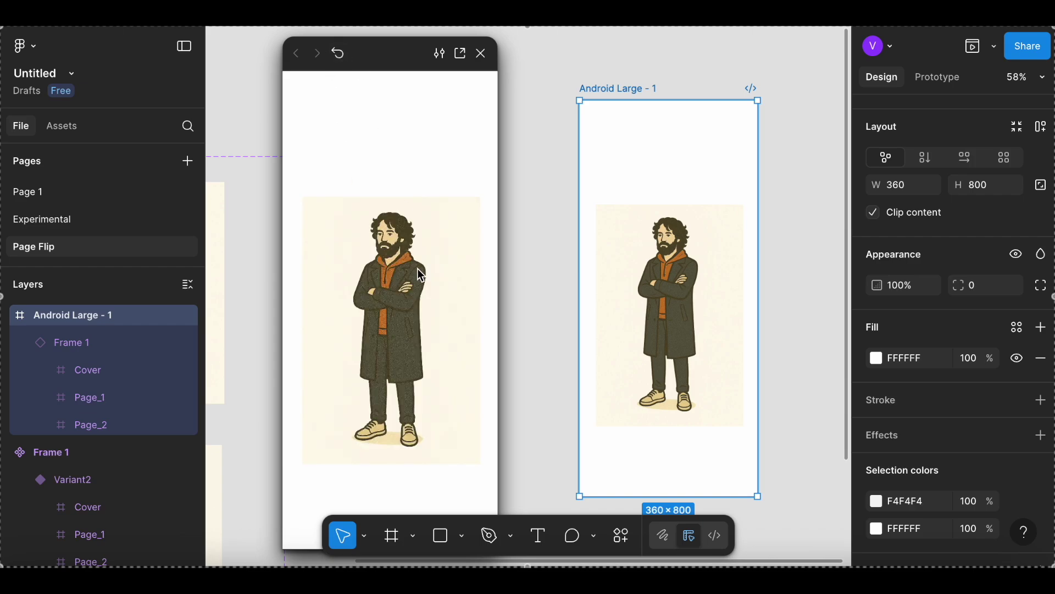
pyautogui.moveTo(457, 339); pyautogui.dragTo(407, 334)
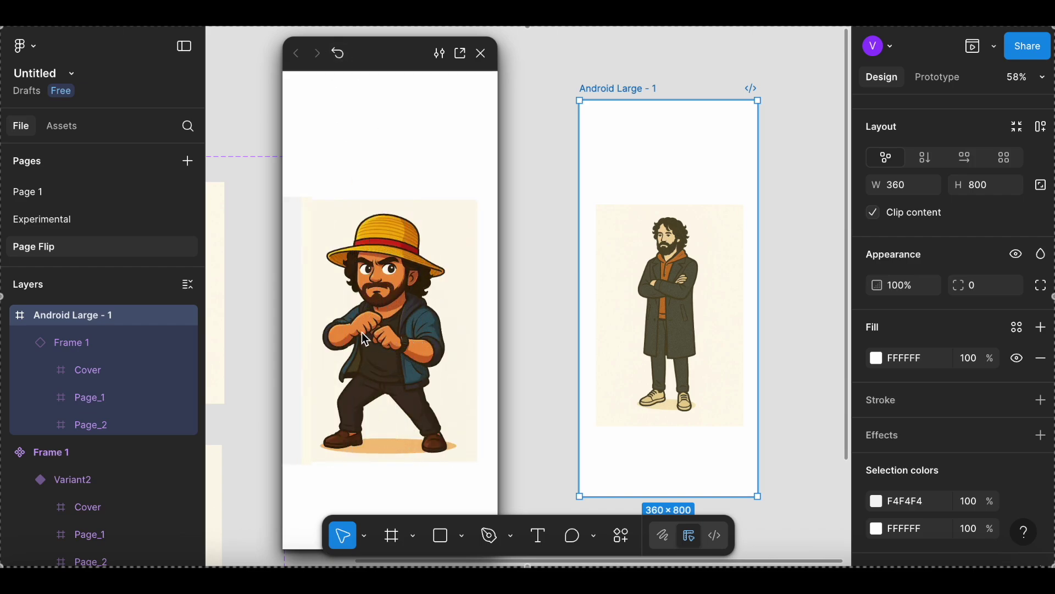
pyautogui.press('r')
pyautogui.moveTo(471, 325); pyautogui.dragTo(356, 325)
pyautogui.click(481, 53)
# Examine the Page_1 frames of both variants, zooming in on the page edge where the Cover meets the second page in Variant2.
pyautogui.hotkey('shift', '1')
pyautogui.click(421, 205)
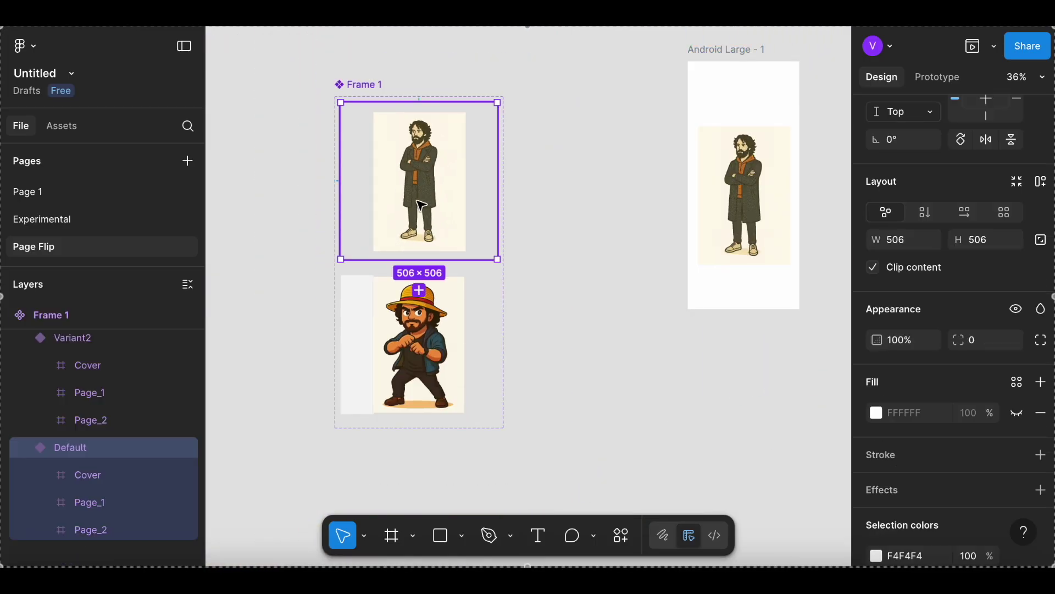
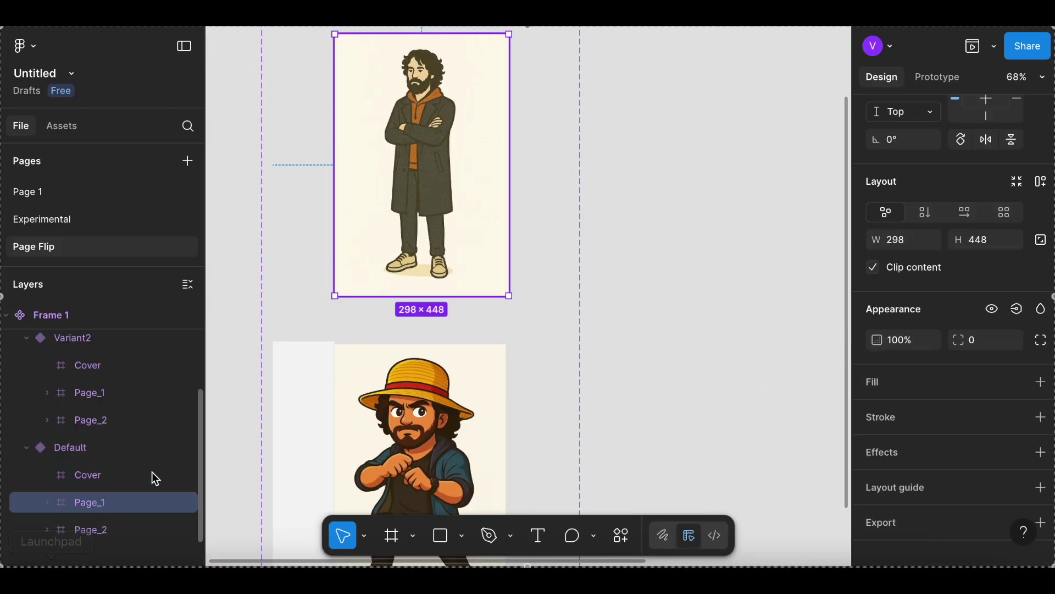
pyautogui.click(94, 392)
pyautogui.scroll(10, 400, 306)
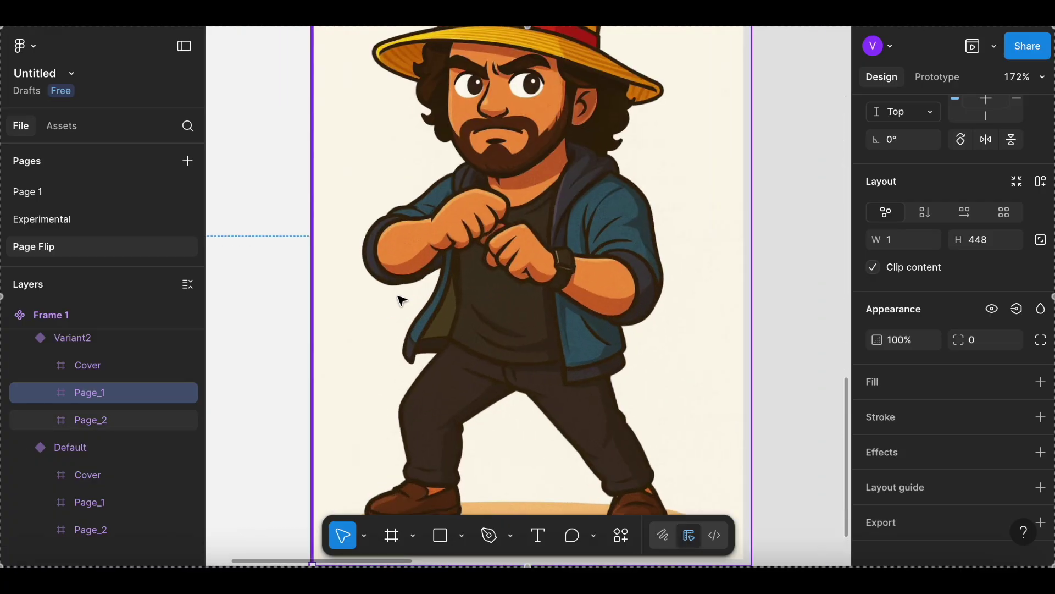
pyautogui.scroll(3, 402, 289)
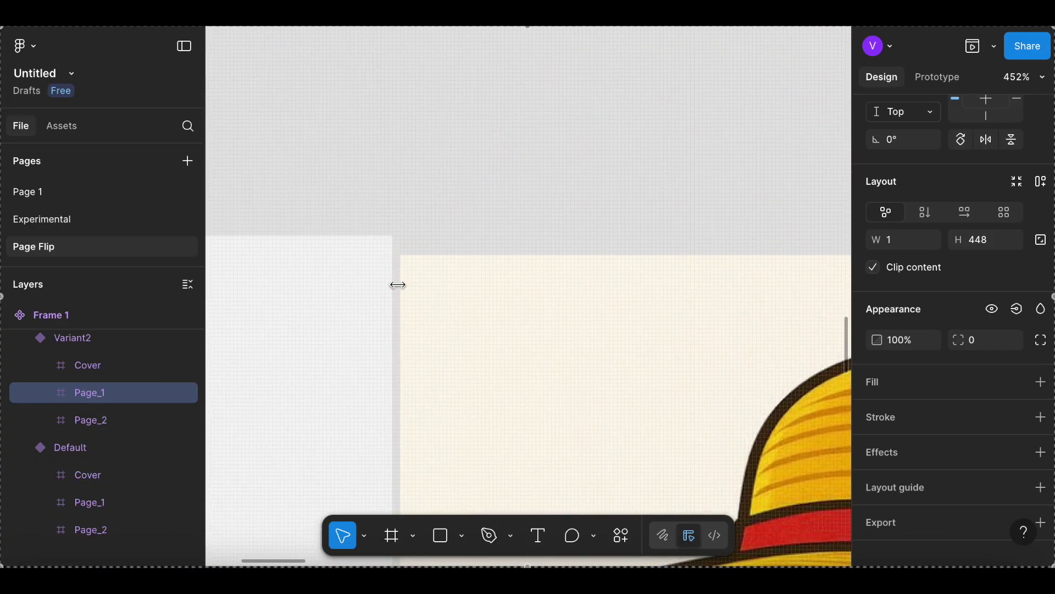
pyautogui.scroll(-12, 423, 253)
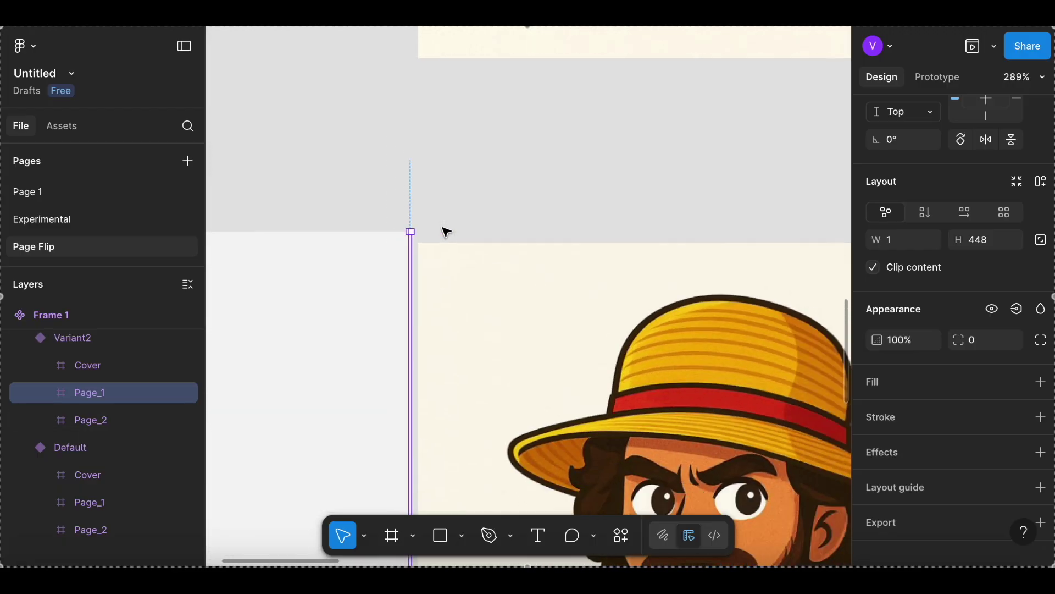
pyautogui.hscroll(5, 444, 230)
pyautogui.scroll(4, 444, 229)
pyautogui.press('Escape')
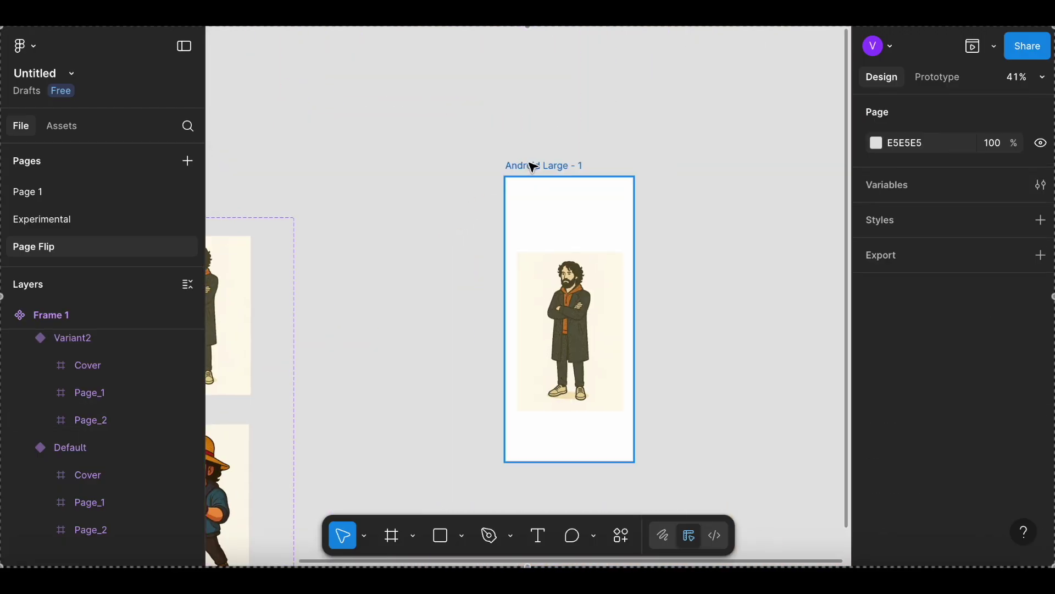
# Preview the Android Large - 1 frame again, slowly pull the page back and forth partway through the flip, and close the preview.
pyautogui.click(536, 165)
pyautogui.hotkey('shift', 'space')
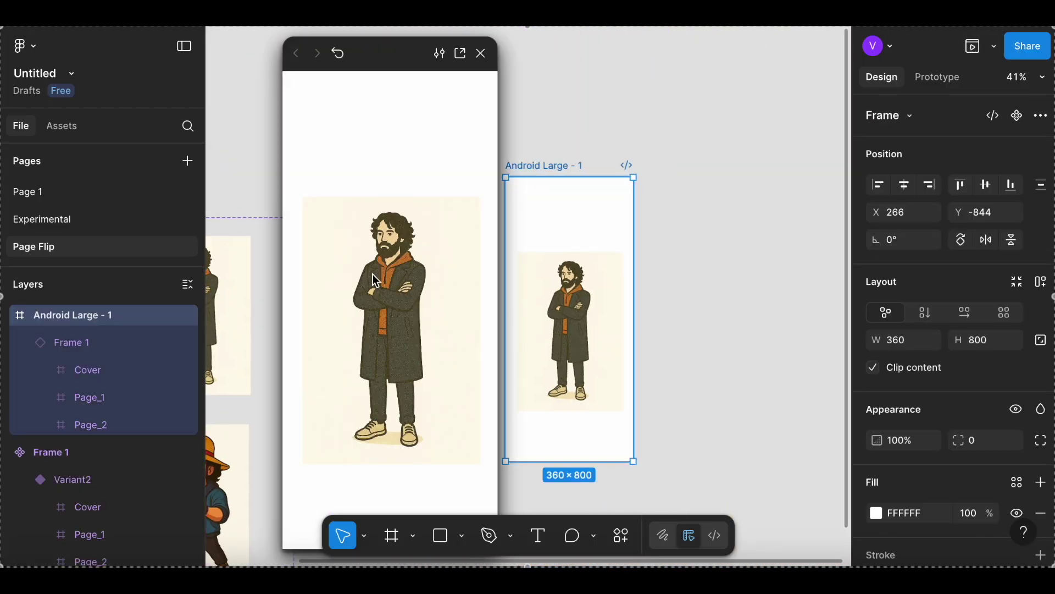
pyautogui.click(447, 306)
pyautogui.click(412, 313)
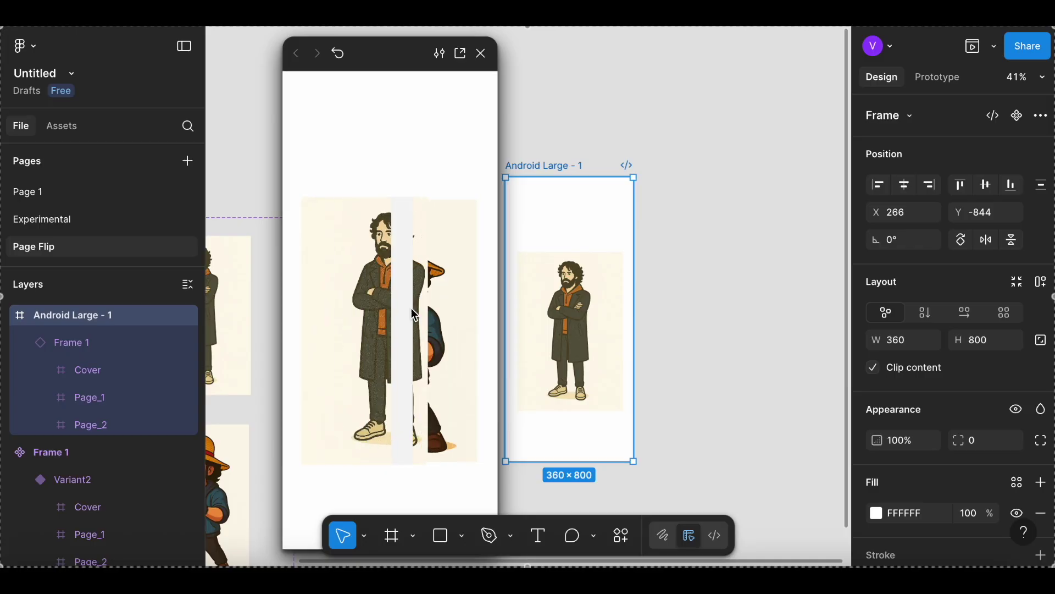
pyautogui.click(429, 311)
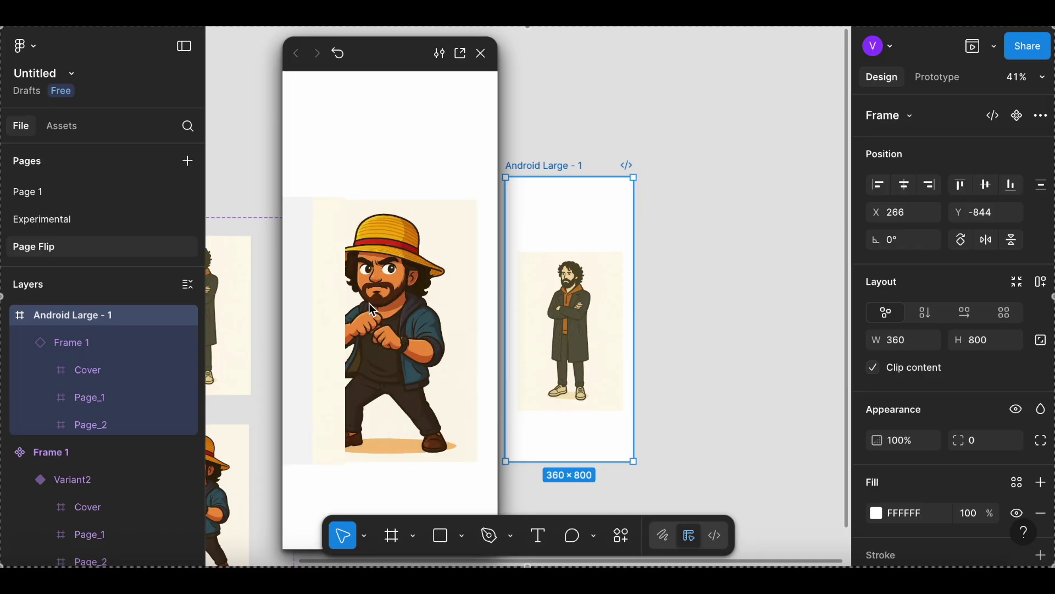
pyautogui.click(438, 300)
pyautogui.click(393, 309)
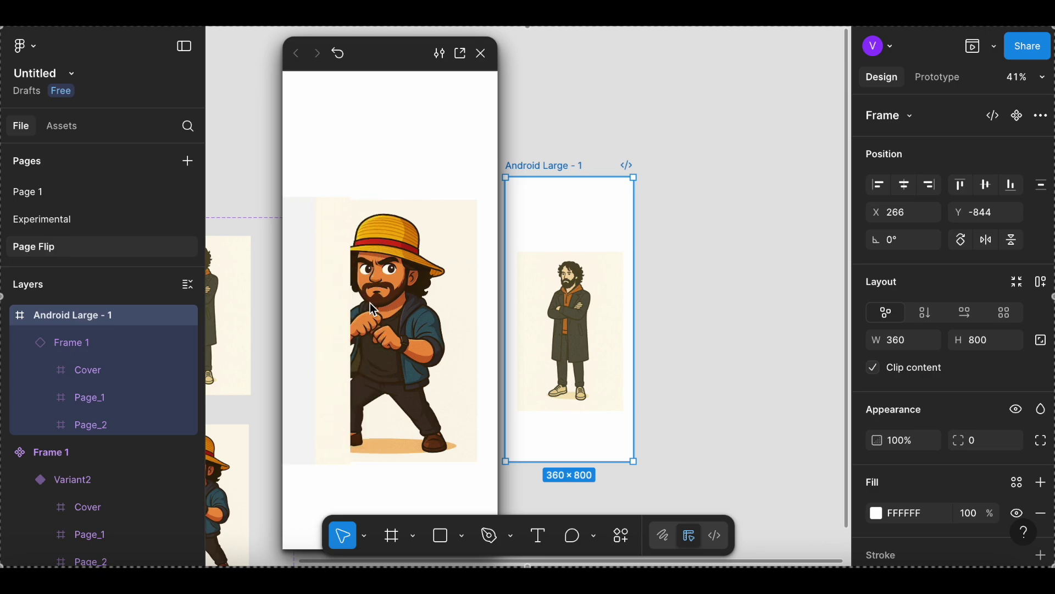
pyautogui.click(423, 304)
pyautogui.click(407, 308)
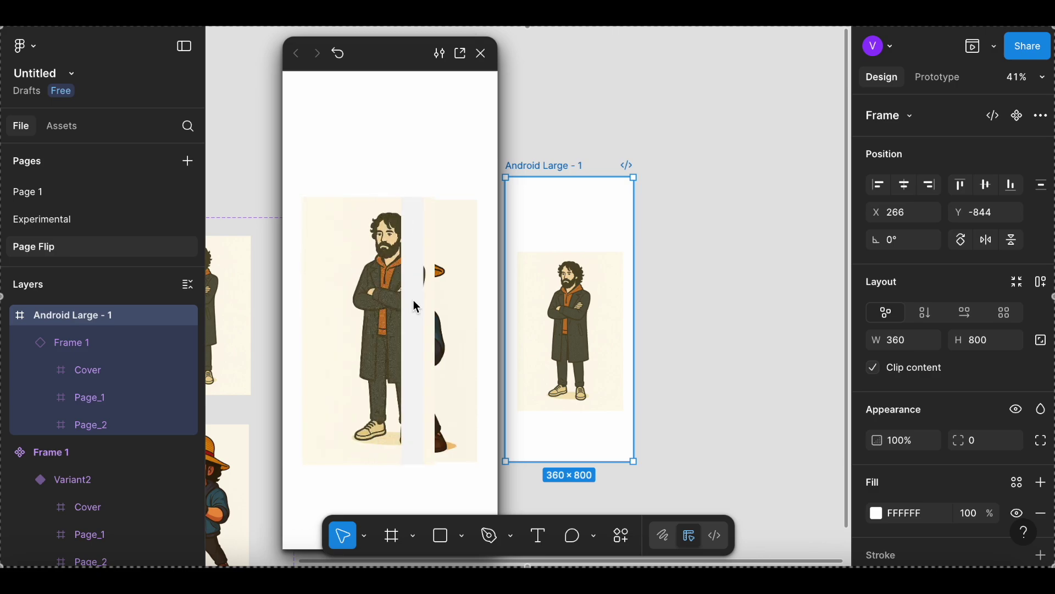
pyautogui.click(398, 310)
pyautogui.click(388, 313)
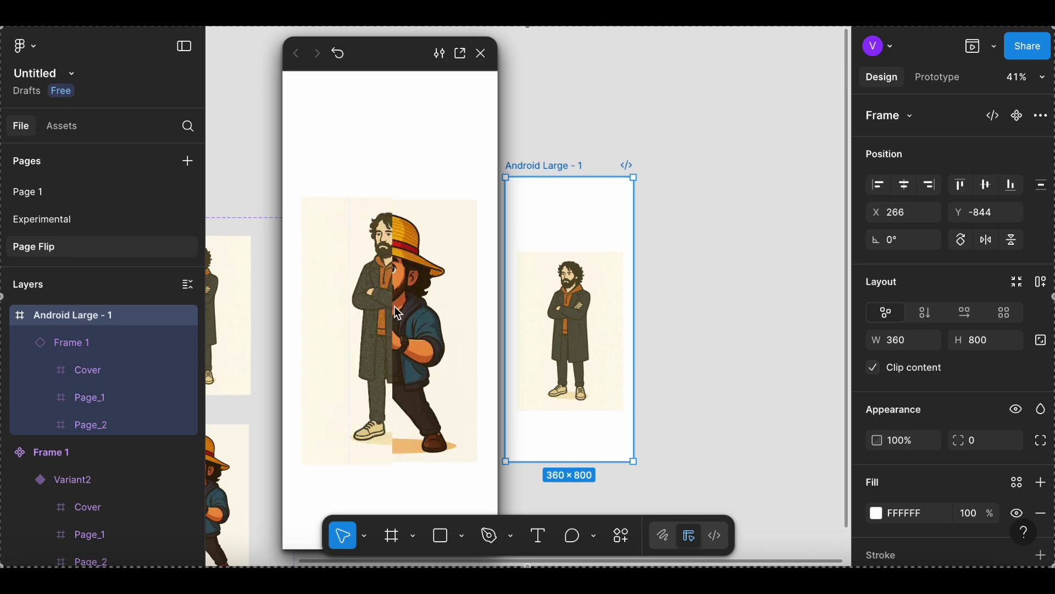
pyautogui.click(412, 309)
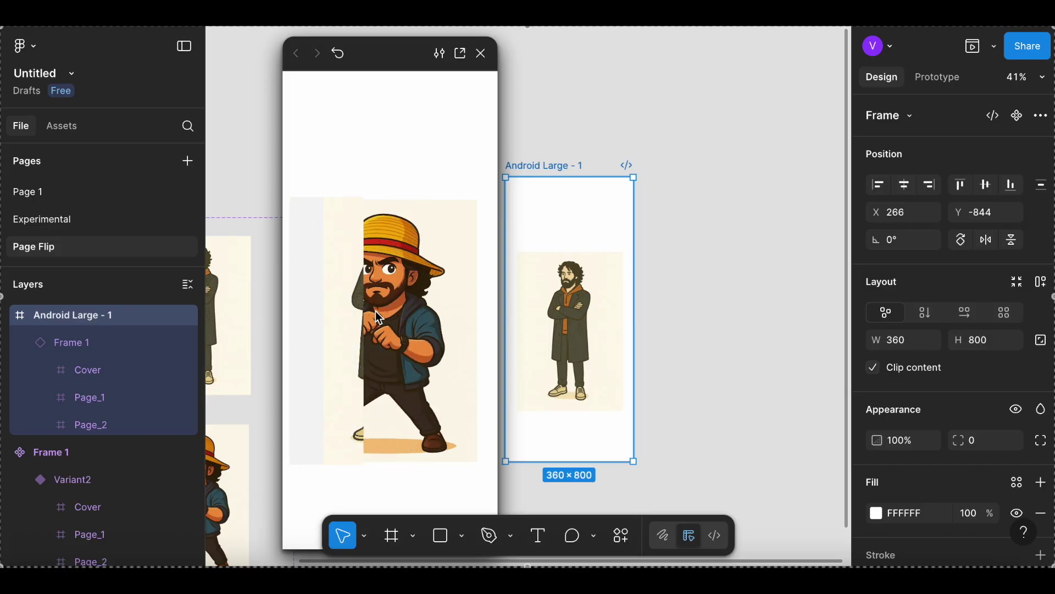
pyautogui.click(340, 318)
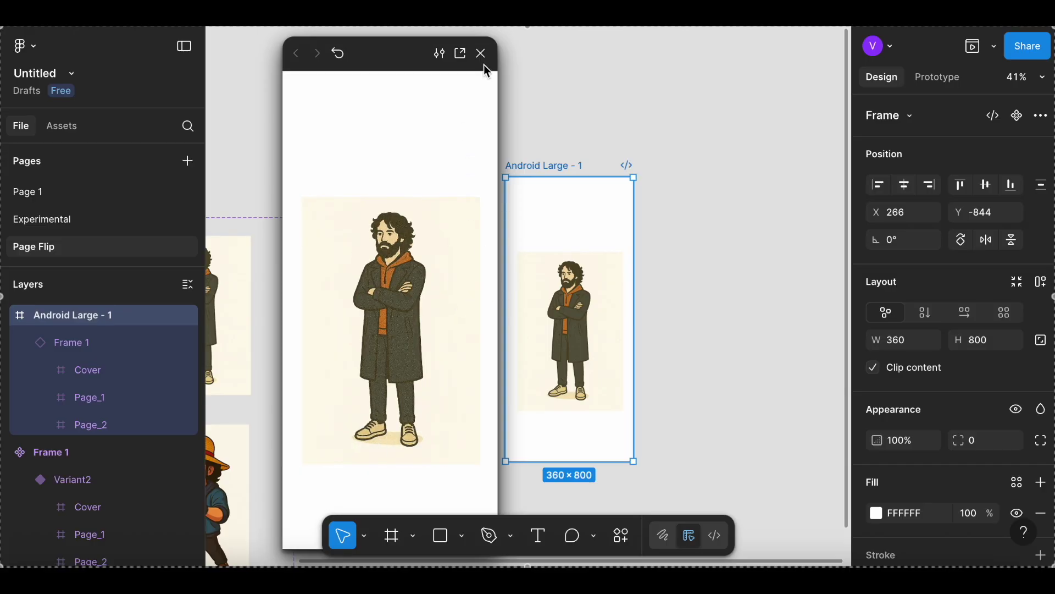
pyautogui.click(481, 54)
# Check the Cover frame's position, rotation and fill in Variant2 and compare it with Page_1 in the Default variant.
pyautogui.scroll(-5, 436, 273)
pyautogui.hscroll(-5, 436, 273)
pyautogui.keyDown('ctrl'); pyautogui.scroll(5, 450, 154); pyautogui.keyUp('ctrl')
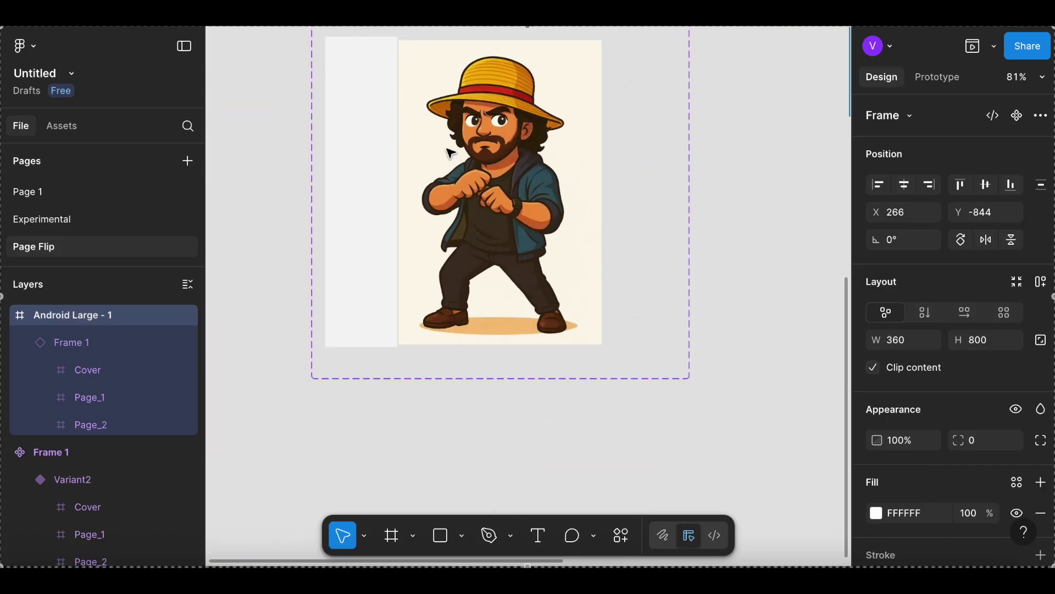
pyautogui.scroll(3, 451, 154)
pyautogui.click(348, 268)
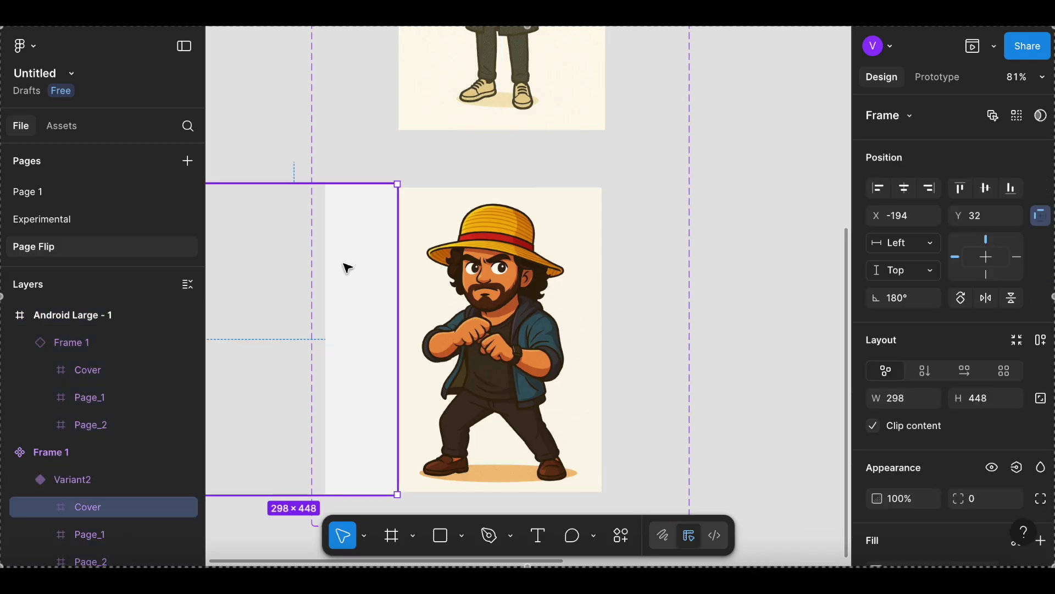
pyautogui.scroll(-3, 1004, 261)
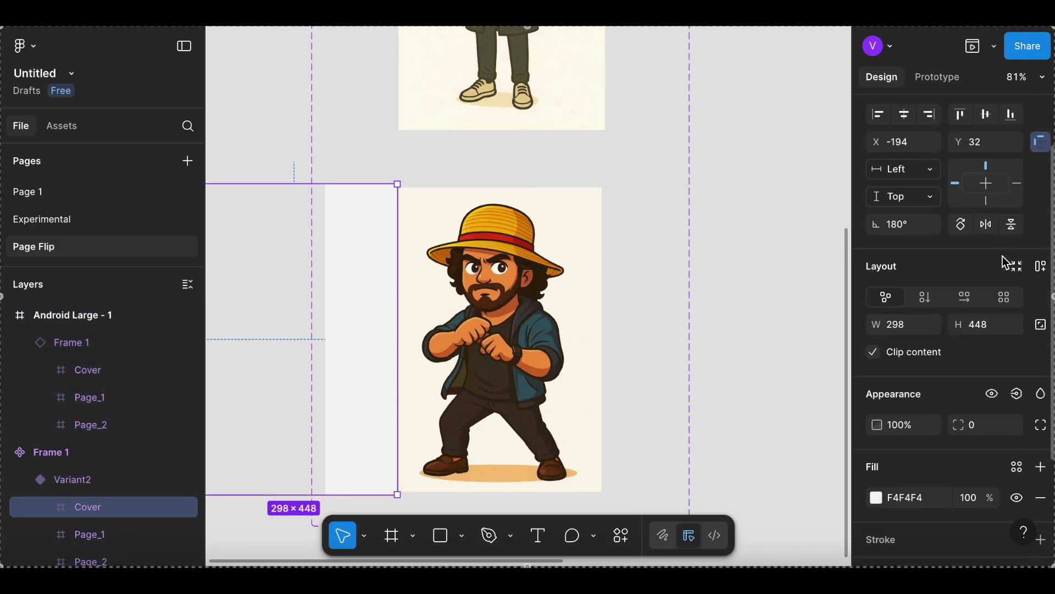
pyautogui.scroll(3, 1004, 261)
pyautogui.scroll(5, 631, 144)
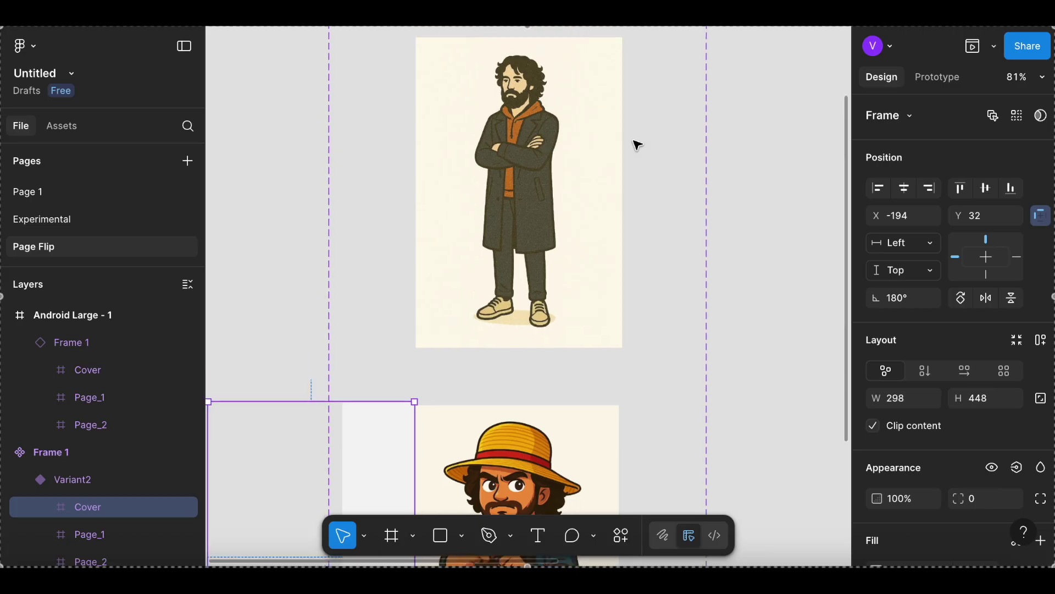
pyautogui.keyDown('ctrl'); pyautogui.scroll(-5, 636, 144); pyautogui.keyUp('ctrl')
pyautogui.click(604, 138)
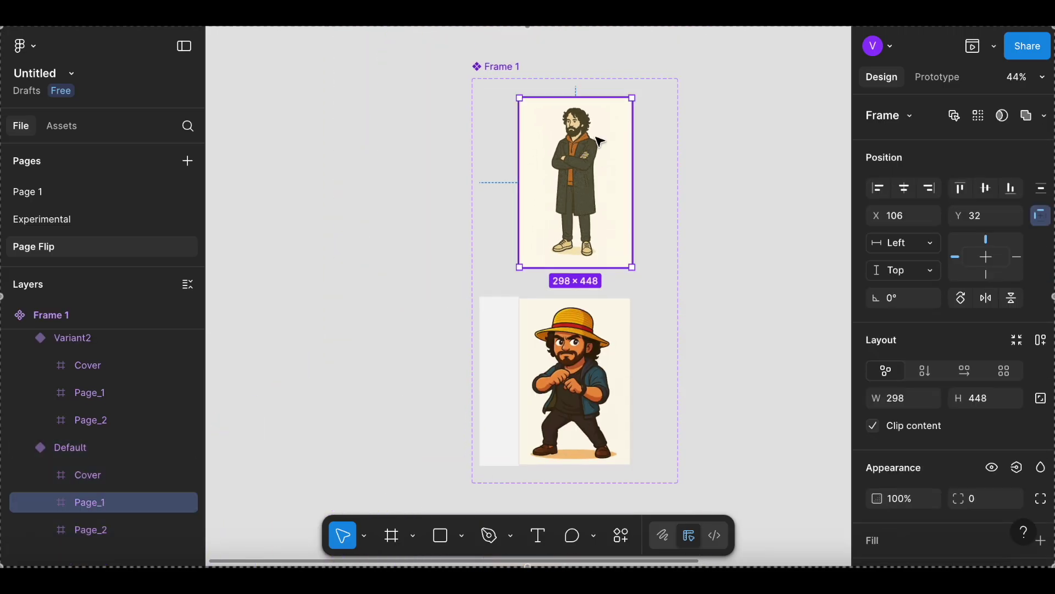
pyautogui.keyDown('ctrl'); pyautogui.scroll(10, 627, 144); pyautogui.keyUp('ctrl')
pyautogui.keyDown('ctrl'); pyautogui.scroll(-8, 653, 200); pyautogui.keyUp('ctrl')
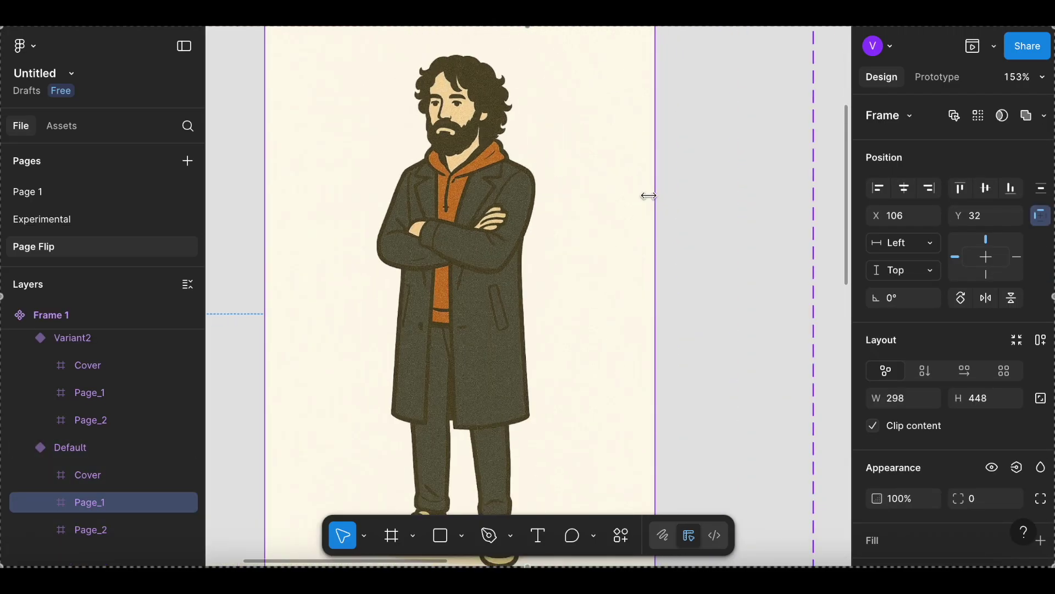
# Flip the Cover frame in Variant2 horizontally.
pyautogui.scroll(-5, 651, 193)
pyautogui.click(437, 344)
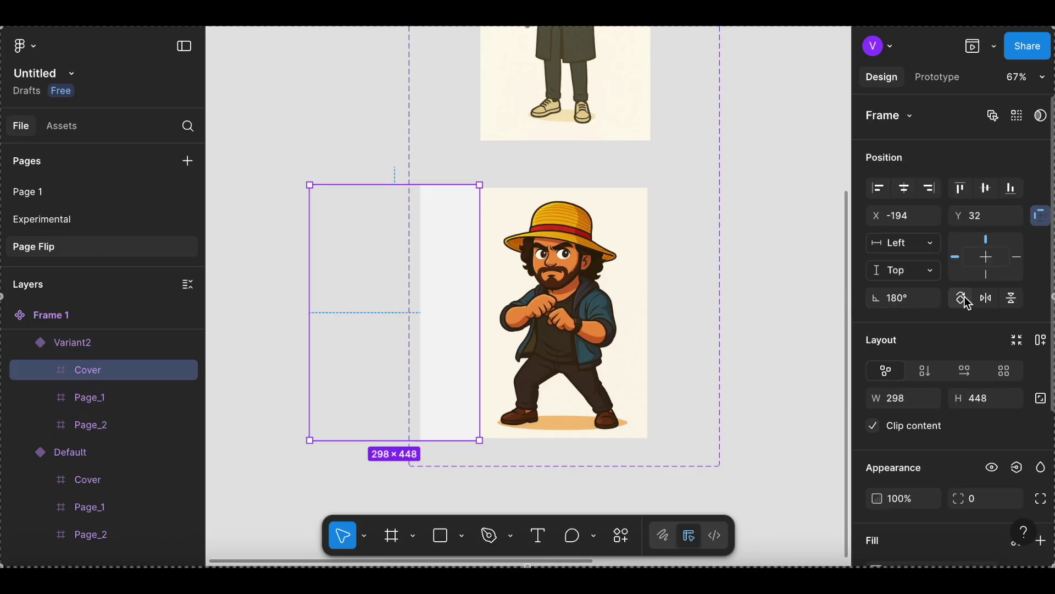
pyautogui.click(986, 299)
# Preview the Android Large - 1 frame, test the page flip with the mirrored Cover, and close the preview.
pyautogui.keyDown('ctrl'); pyautogui.scroll(-5, 742, 308); pyautogui.keyUp('ctrl')
pyautogui.hscroll(5, 723, 289)
pyautogui.scroll(2, 724, 290)
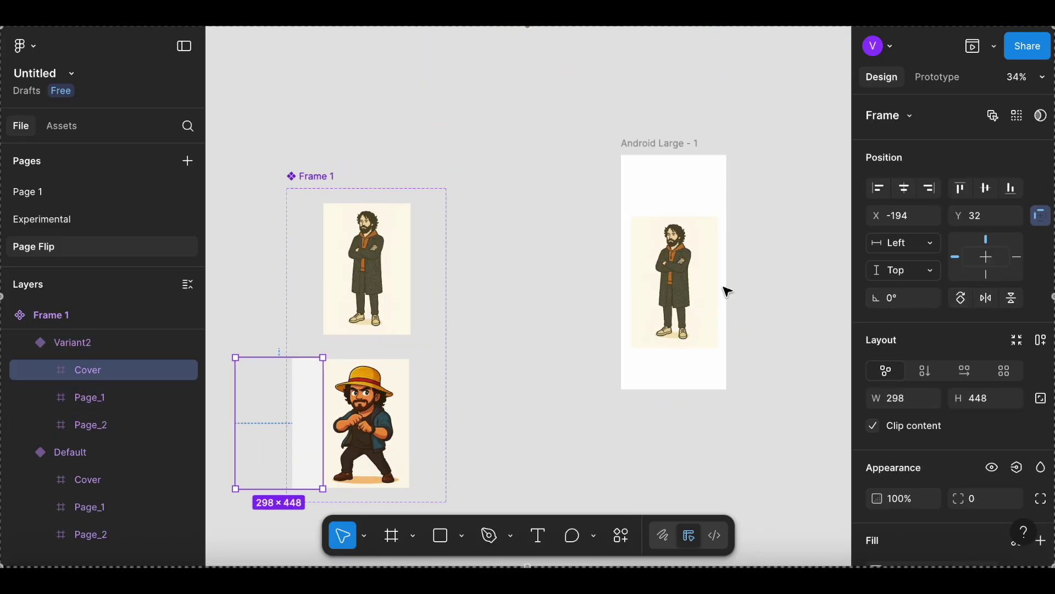
pyautogui.click(679, 148)
pyautogui.click(975, 46)
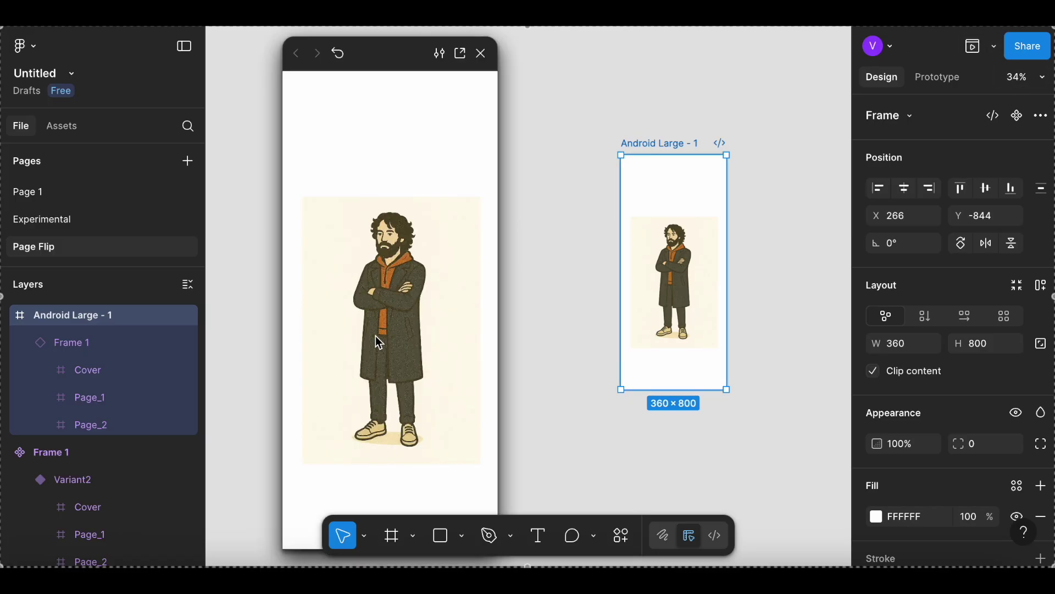
pyautogui.moveTo(468, 343); pyautogui.dragTo(381, 347)
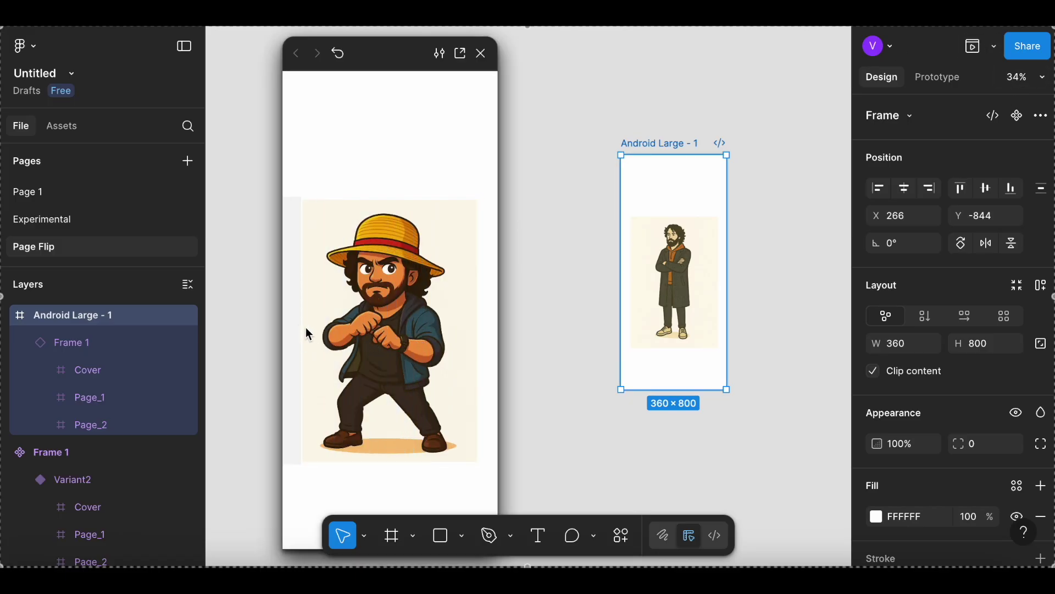
pyautogui.click(482, 55)
# Inspect the Cover frame in Variant2 up close, including its edge beside the second page.
pyautogui.scroll(-5, 420, 196)
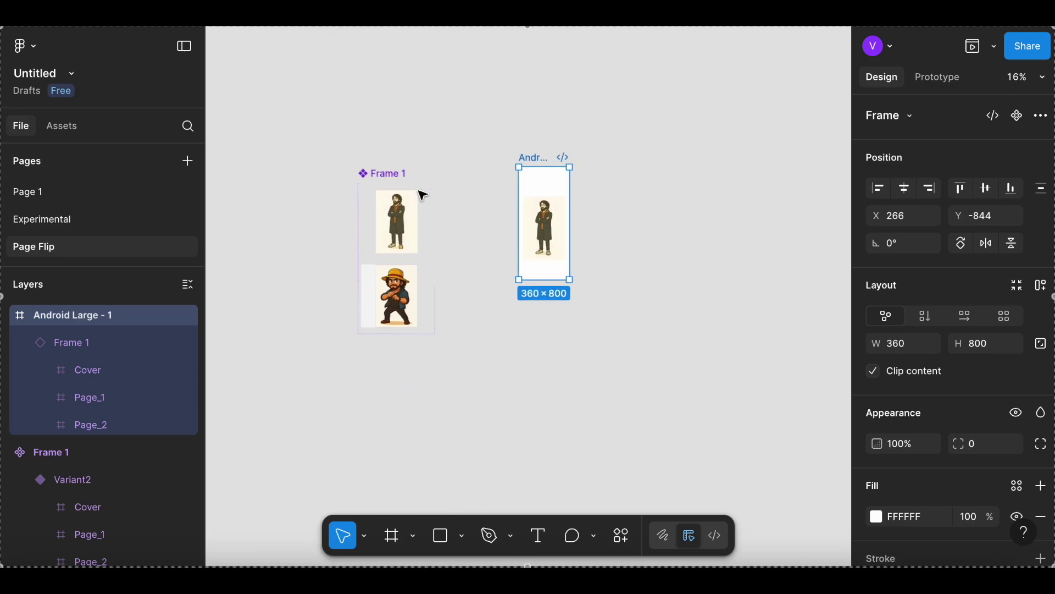
pyautogui.scroll(3, 434, 264)
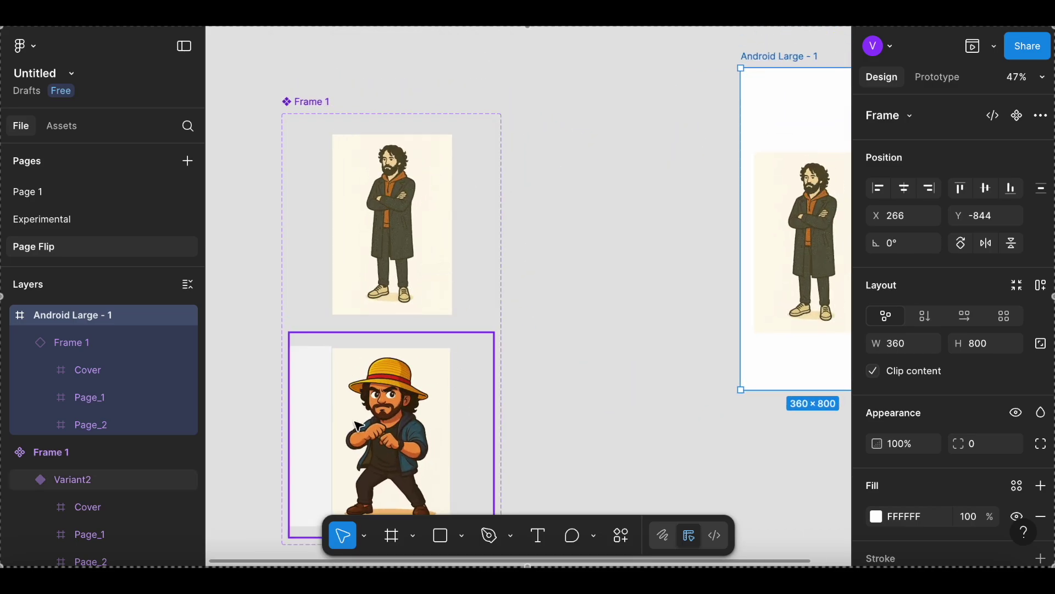
pyautogui.scroll(5, 306, 370)
pyautogui.click(374, 338)
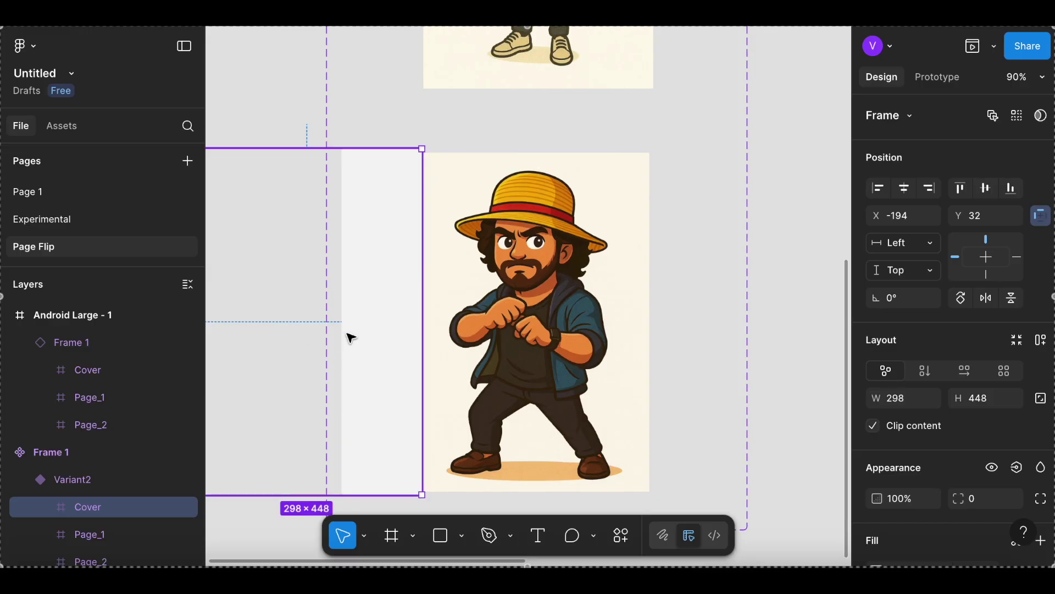
pyautogui.scroll(-1, 352, 330)
pyautogui.scroll(-4, 429, 223)
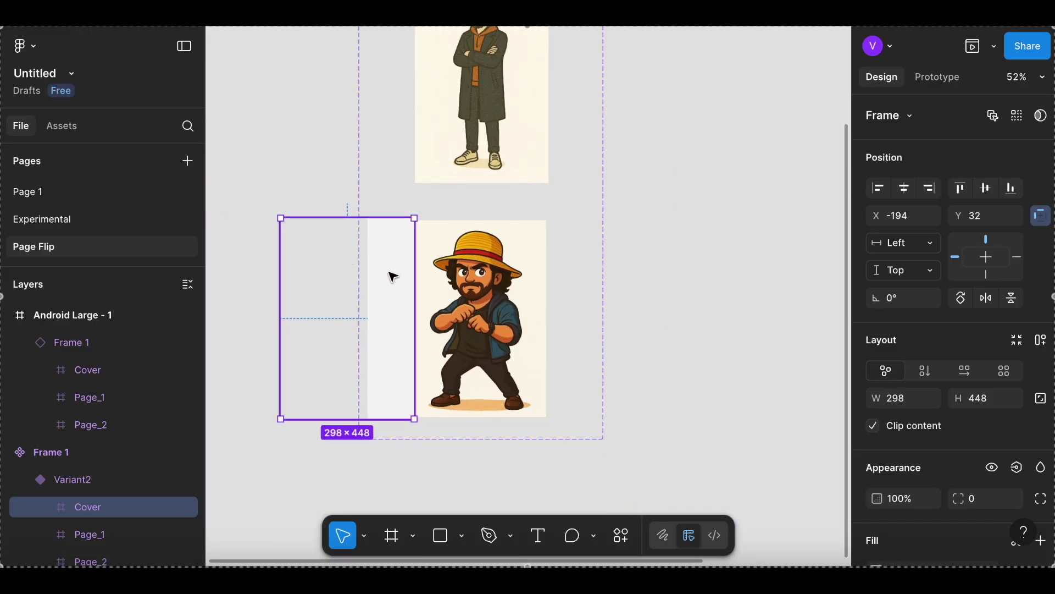
pyautogui.scroll(5, 404, 258)
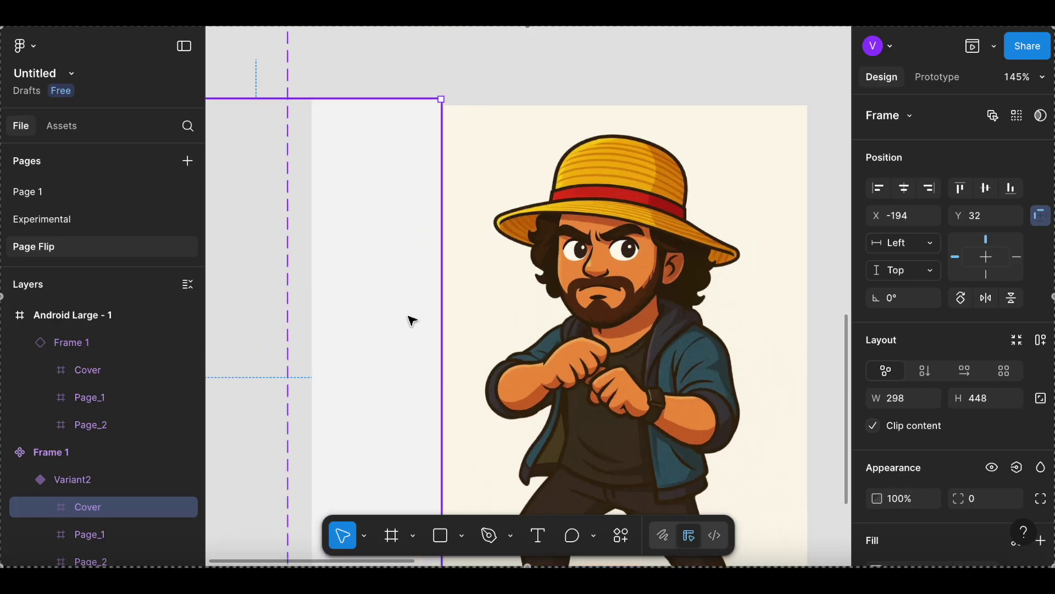
# Examine the shadow along the fold between the flipped page and the second page in the Experimental page's Variant2, and return to Page Flip.
pyautogui.click(80, 222)
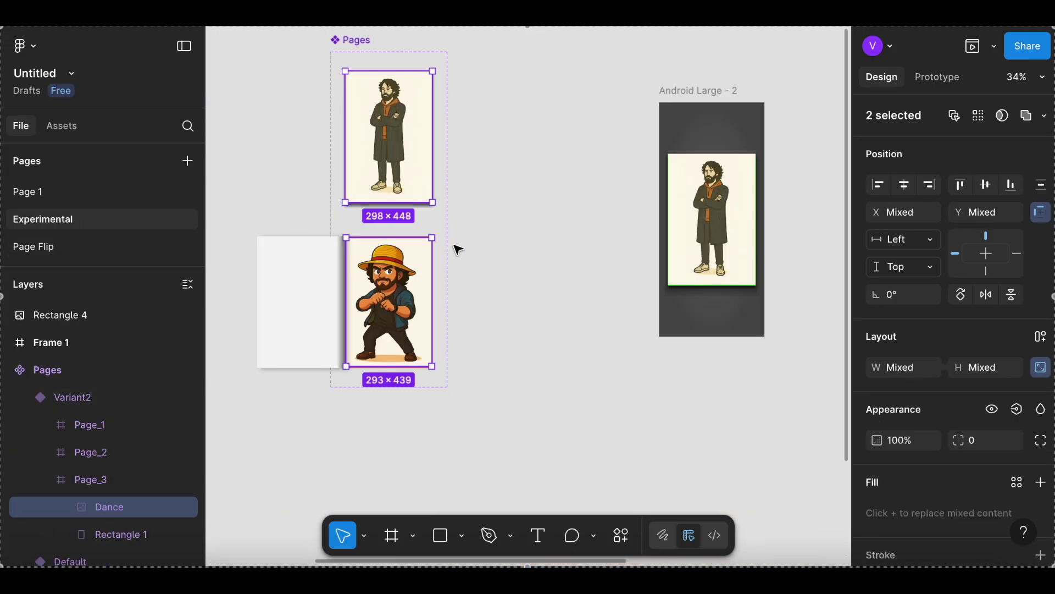
pyautogui.scroll(5, 437, 285)
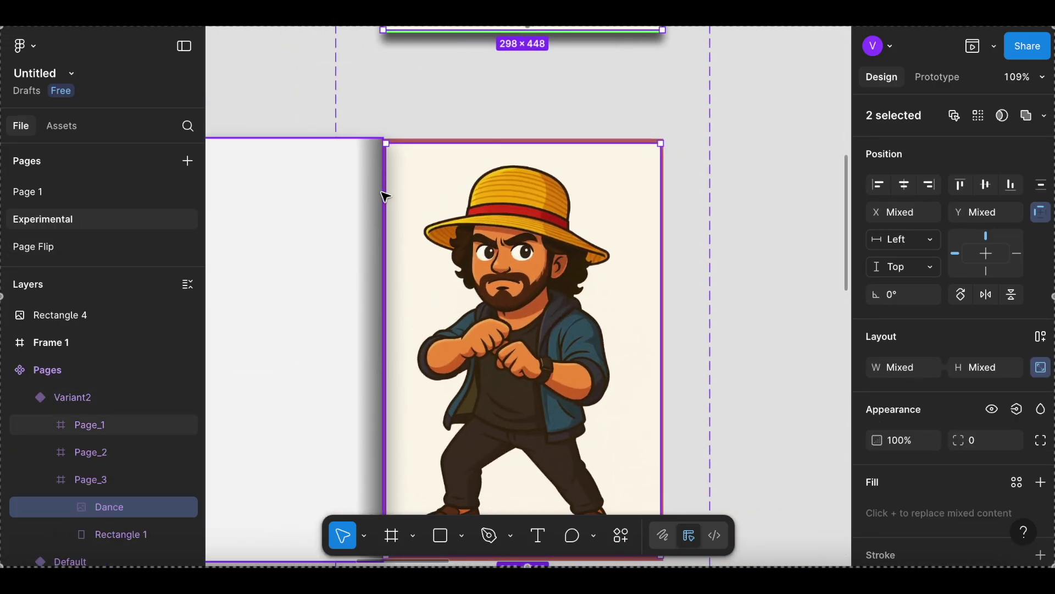
pyautogui.scroll(-3, 379, 254)
pyautogui.scroll(8, 389, 307)
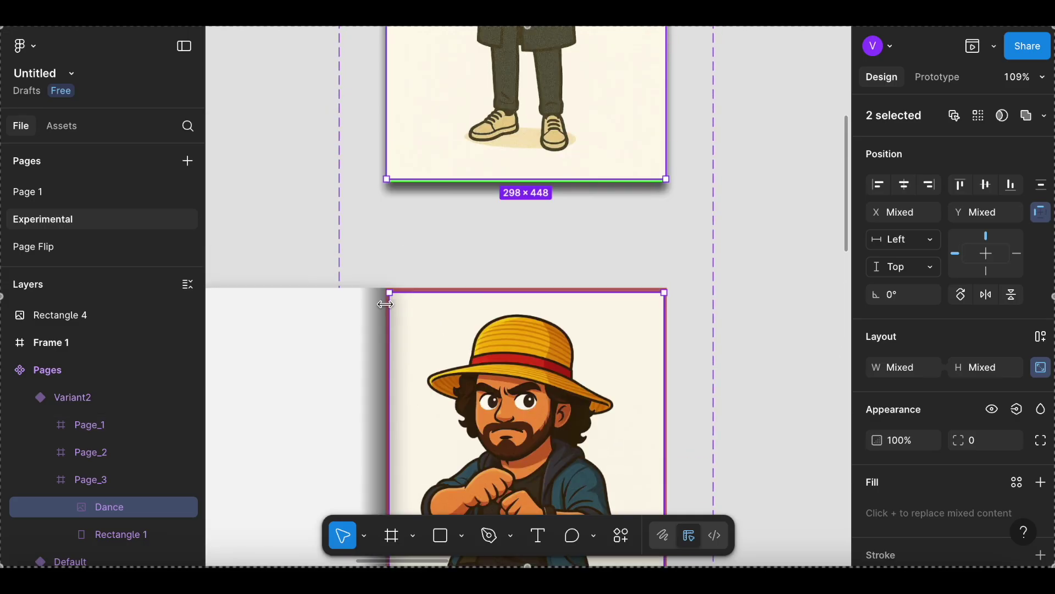
pyautogui.scroll(-5, 426, 238)
pyautogui.scroll(-4, 427, 238)
pyautogui.hscroll(-3, 427, 238)
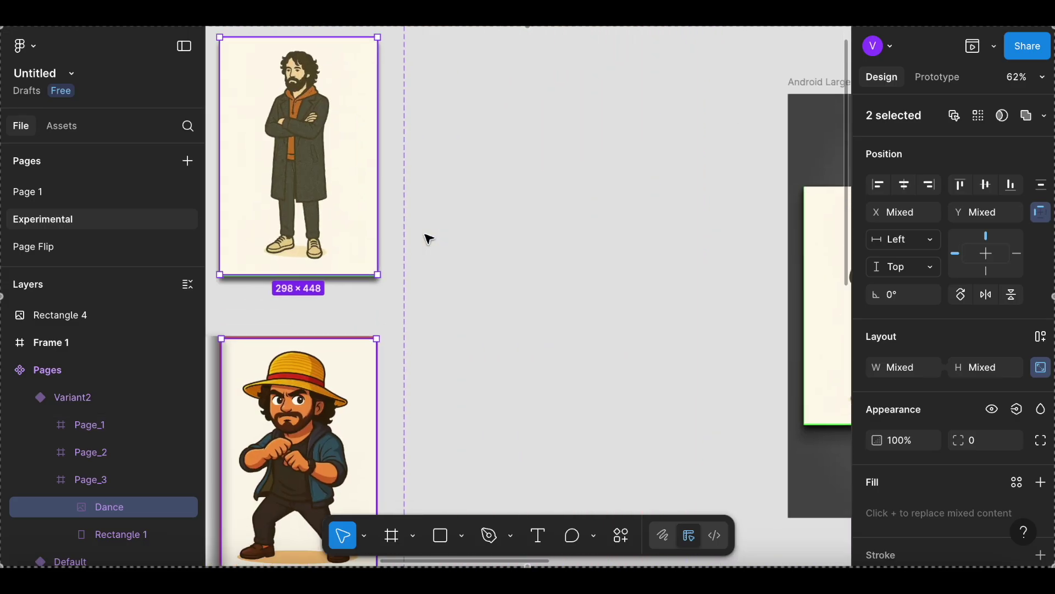
pyautogui.hscroll(-2, 418, 238)
pyautogui.click(33, 247)
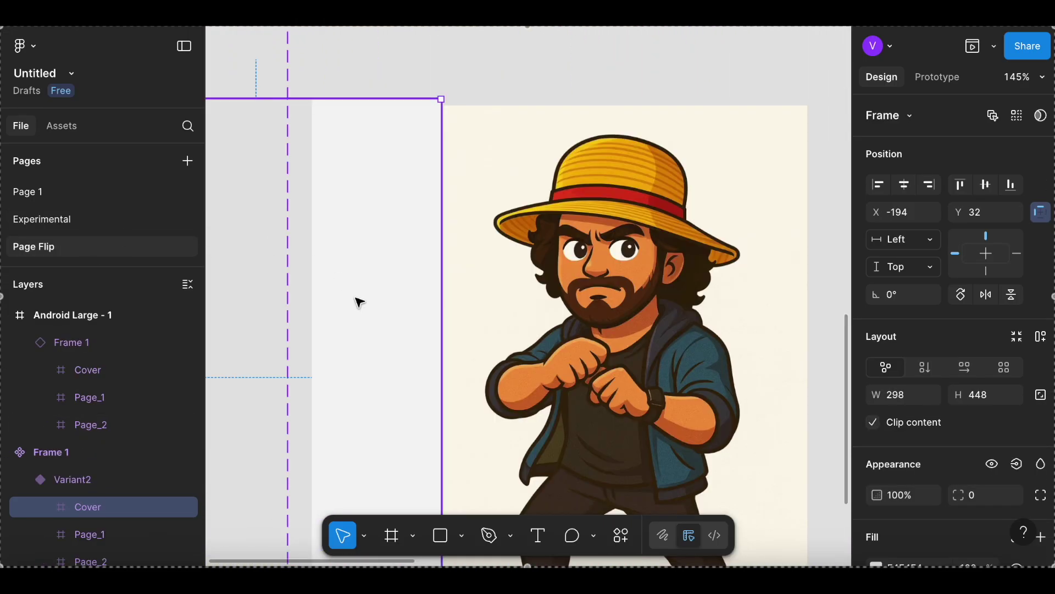
# Draw a rectangle about 41 × 438 in Variant2 along the Cover frame's edge beside the second page.
pyautogui.scroll(-2, 358, 299)
pyautogui.scroll(-5, 360, 303)
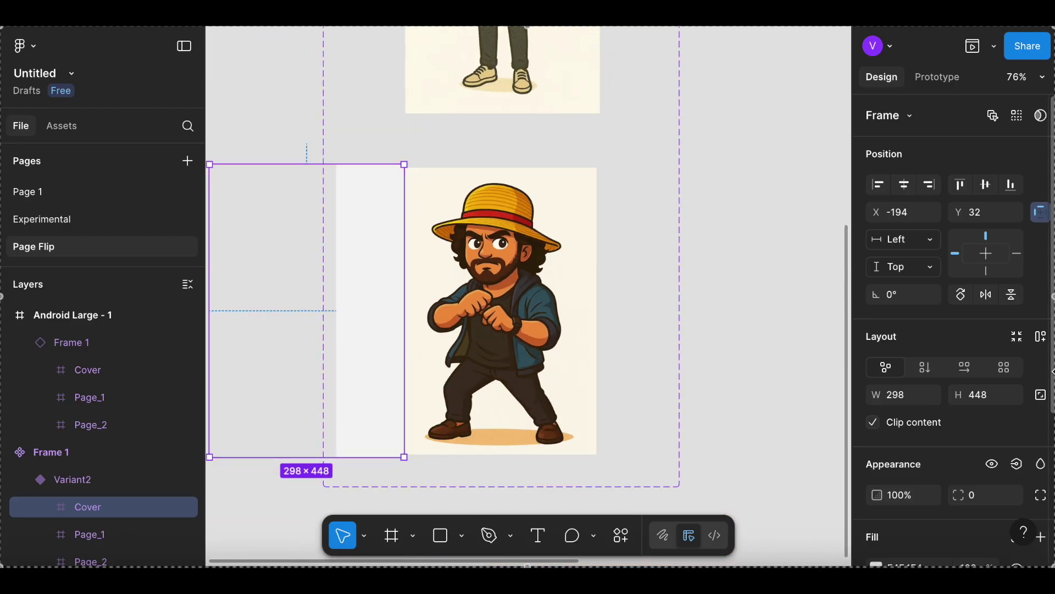
pyautogui.scroll(-4, 926, 481)
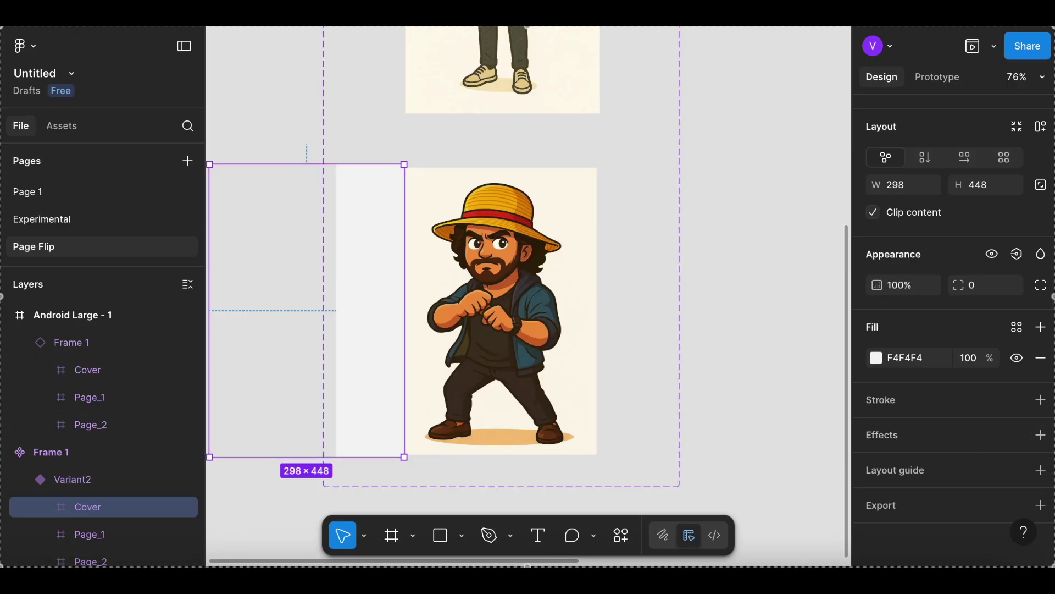
pyautogui.doubleClick(66, 512)
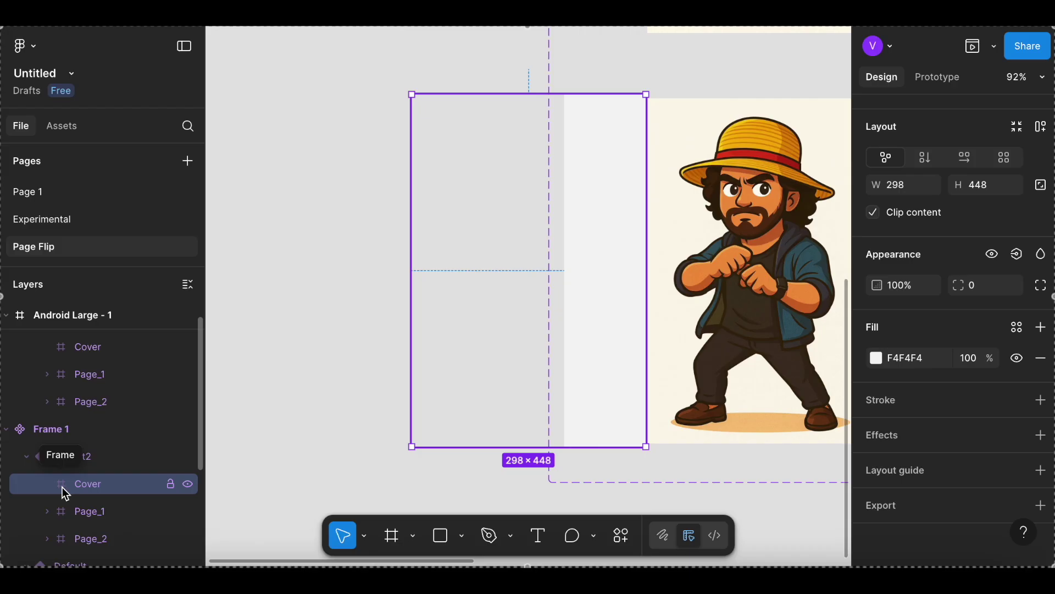
pyautogui.press('r')
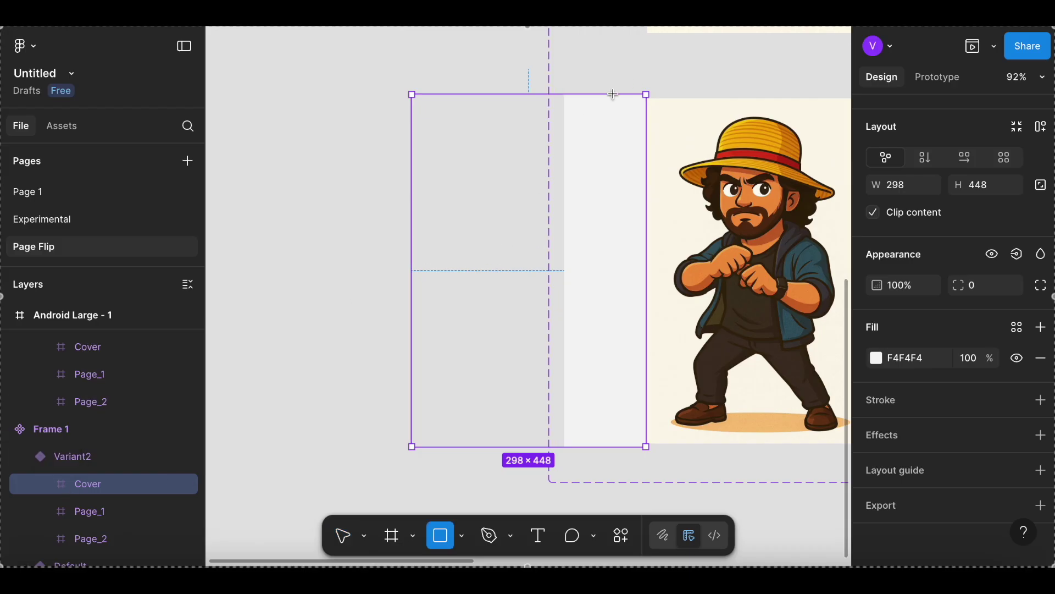
pyautogui.moveTo(613, 94)
pyautogui.mouseDown()
pyautogui.moveTo(231, 463)
pyautogui.moveTo(621, 441)
pyautogui.mouseUp()
pyautogui.hscroll(3, 622, 441)
pyautogui.scroll(-3, 622, 440)
pyautogui.moveTo(791, 269)
pyautogui.mouseDown()
pyautogui.moveTo(515, 288)
pyautogui.moveTo(539, 289)
pyautogui.mouseUp()
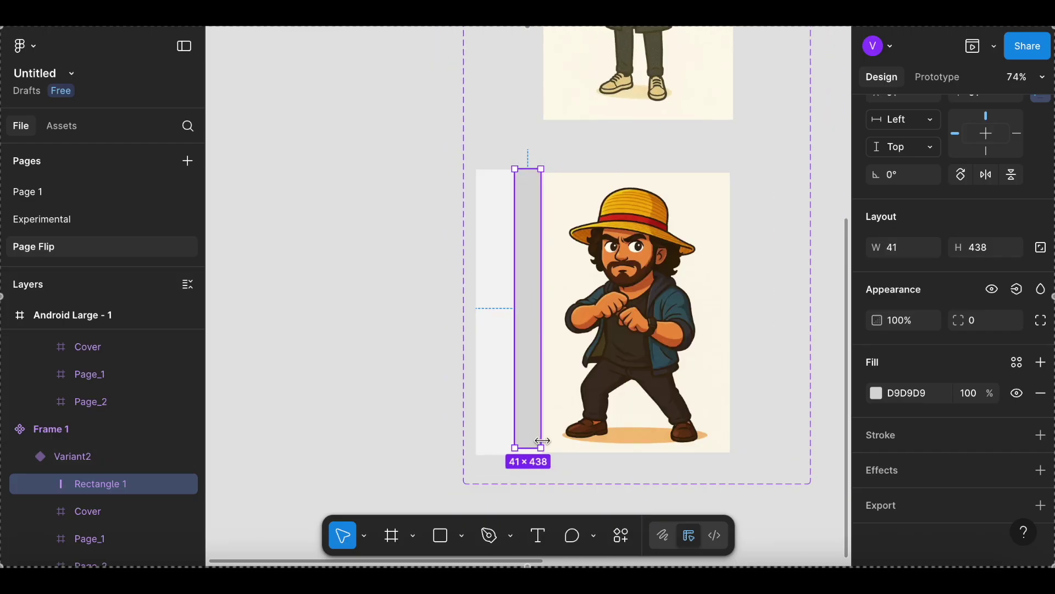
# Stretch the rectangle in Variant2 to 43 × 449 so it spans the Cover's height and extends toward the second page.
pyautogui.scroll(5, 536, 448)
pyautogui.moveTo(536, 446); pyautogui.dragTo(536, 463)
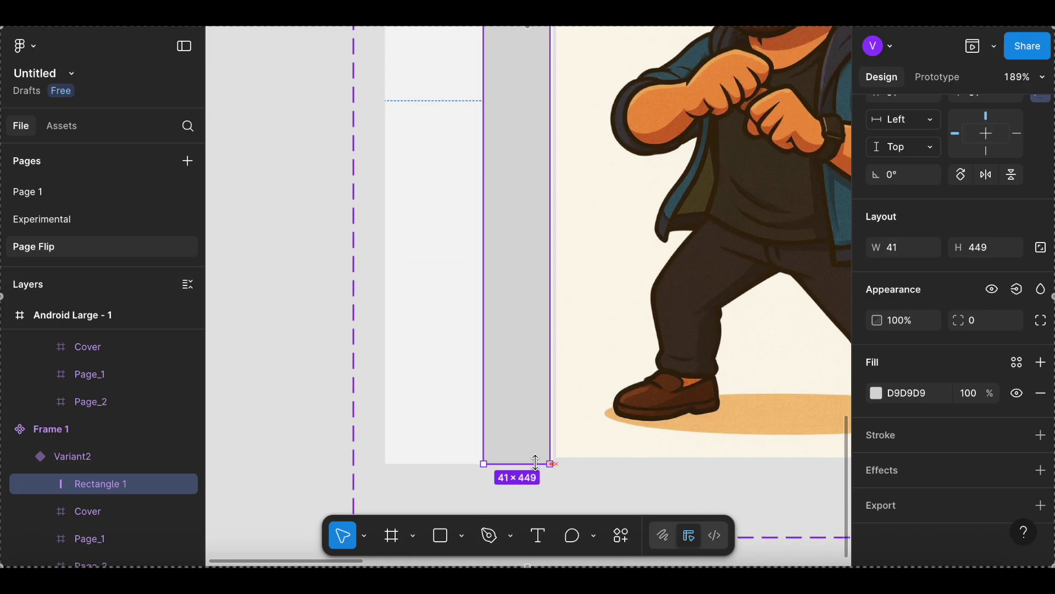
pyautogui.scroll(6, 536, 463)
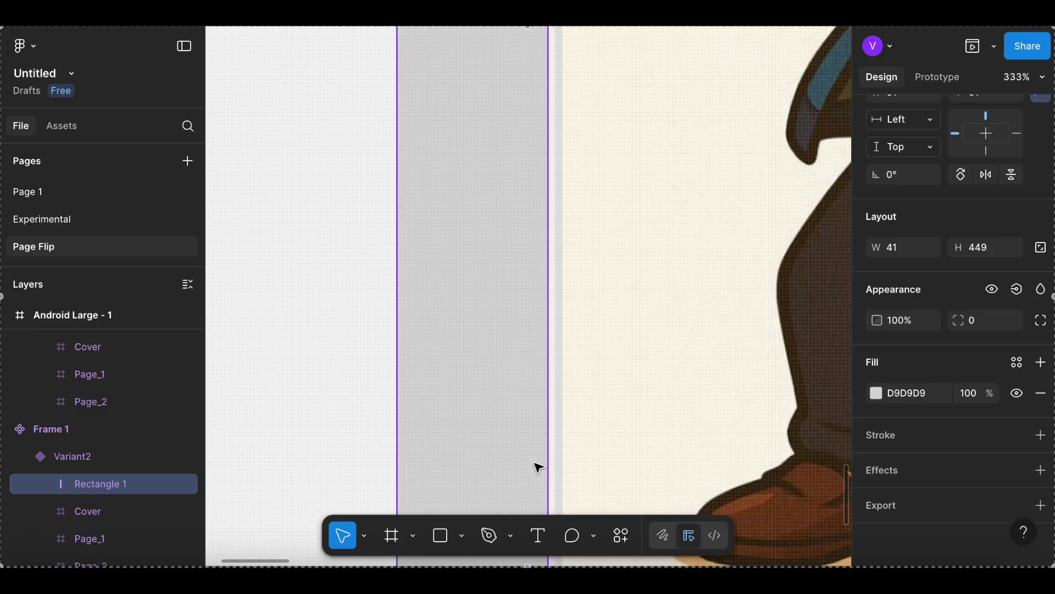
pyautogui.moveTo(552, 362); pyautogui.dragTo(561, 362)
# Give the rectangle a linear gradient fill running horizontally, with the dark end beside the second page.
pyautogui.click(876, 395)
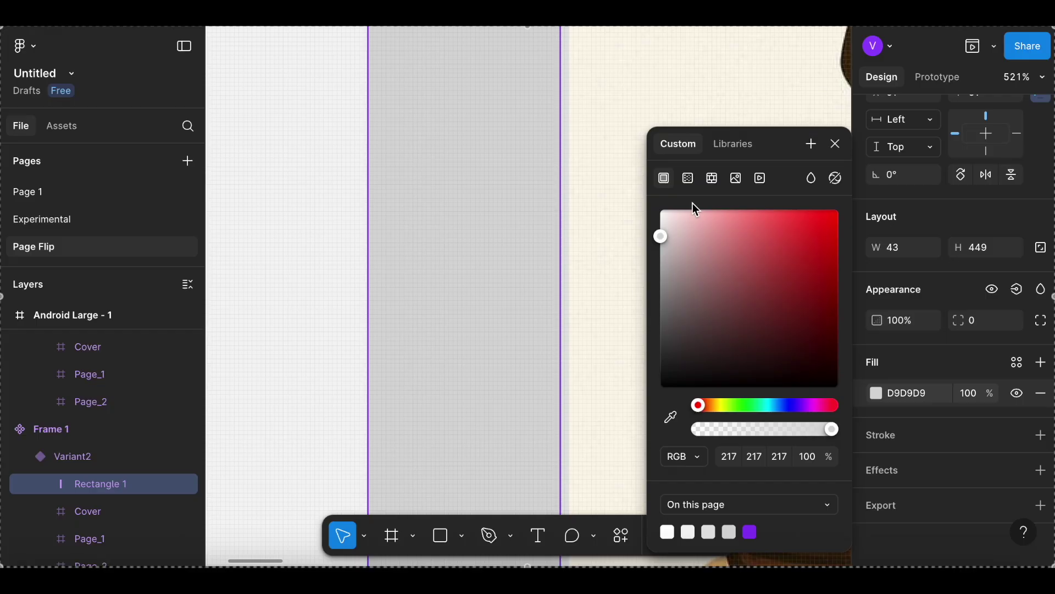
pyautogui.click(690, 179)
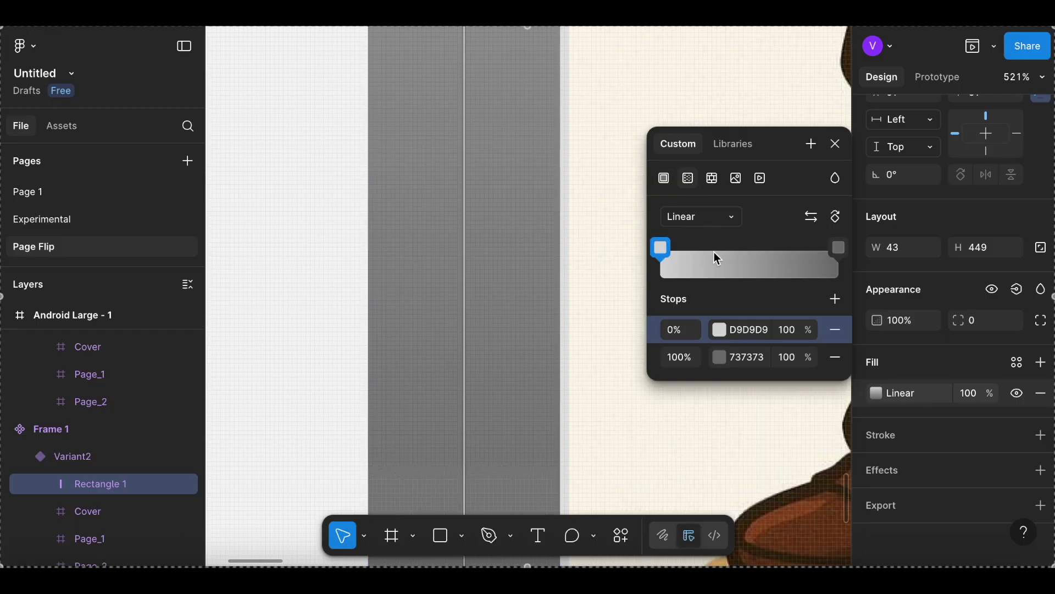
pyautogui.click(836, 219)
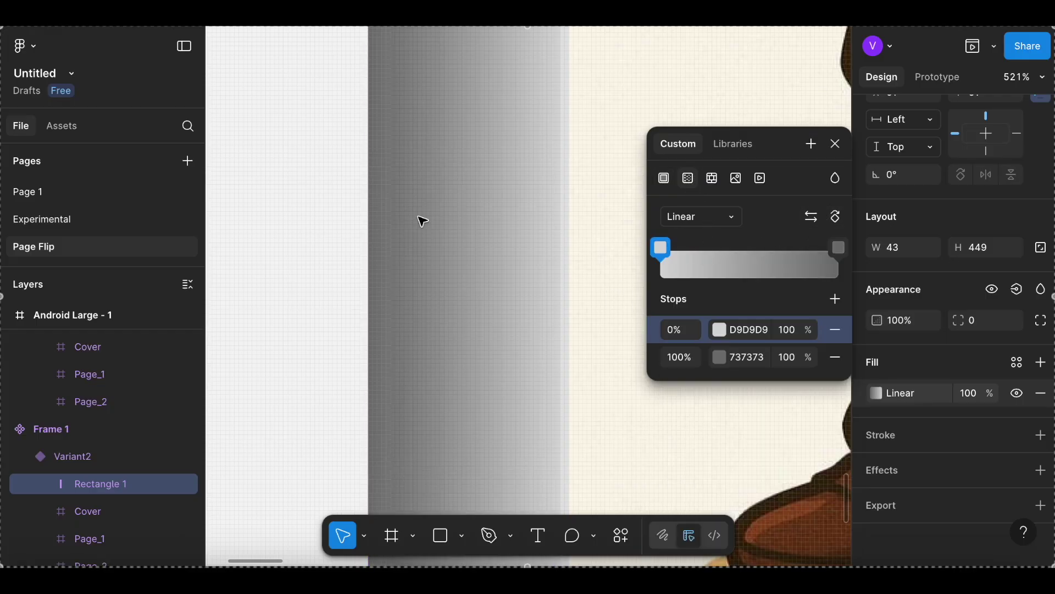
pyautogui.click(813, 216)
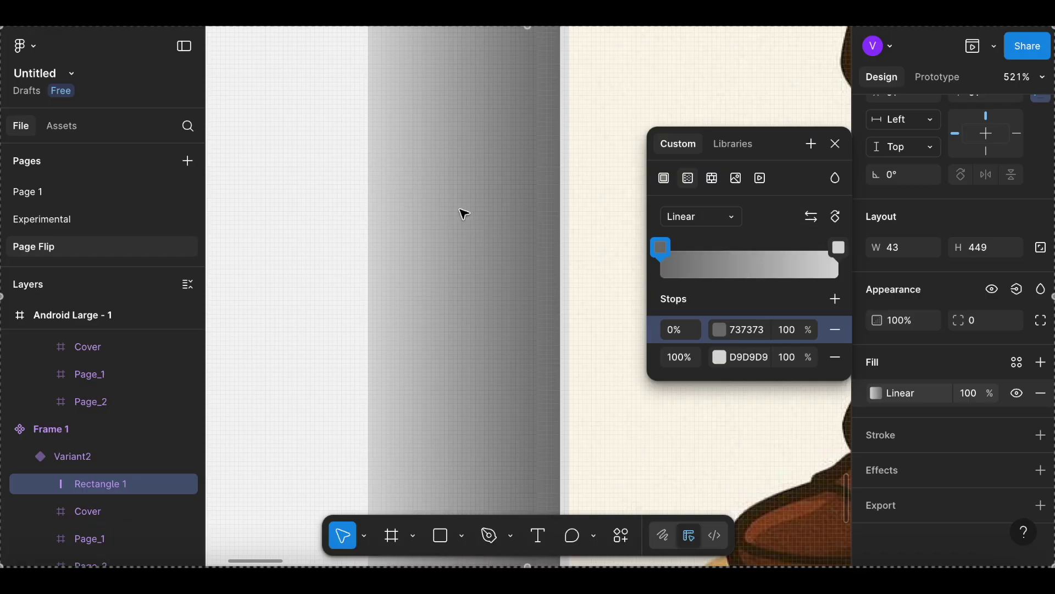
pyautogui.scroll(-3, 468, 214)
pyautogui.scroll(3, 499, 203)
pyautogui.hscroll(-1, 497, 209)
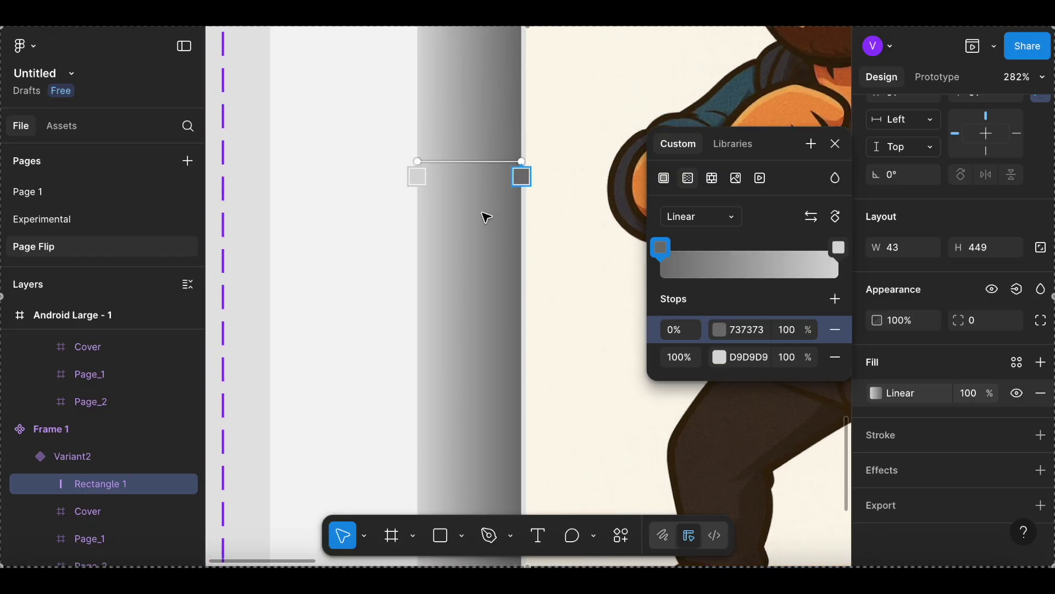
# Set the rectangle's 100% gradient stop to black, 000000, at 0% opacity.
pyautogui.click(839, 248)
pyautogui.click(728, 363)
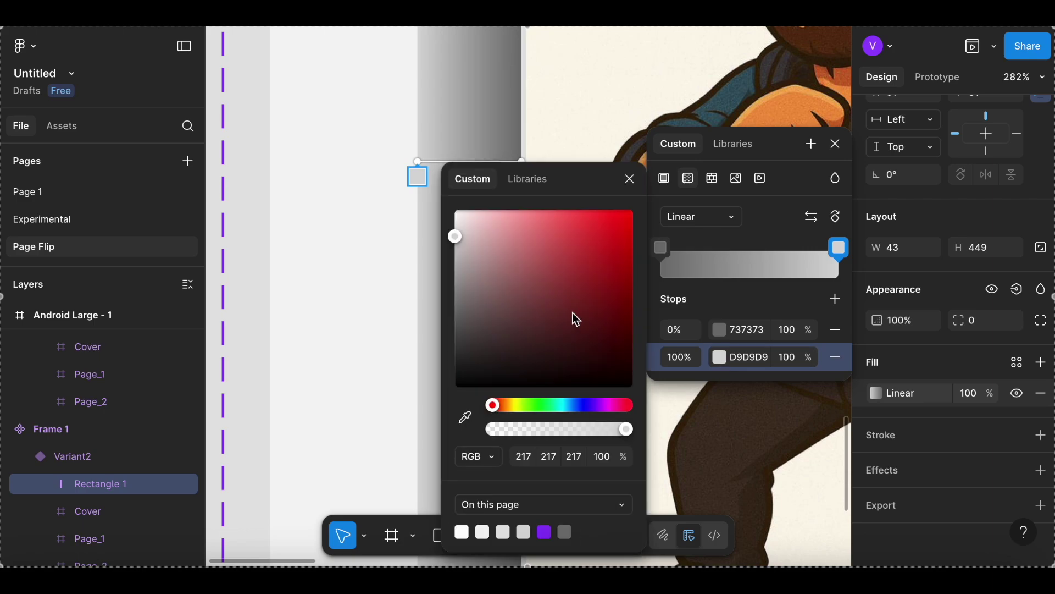
pyautogui.moveTo(576, 319); pyautogui.dragTo(283, 525)
pyautogui.moveTo(623, 438); pyautogui.dragTo(238, 437)
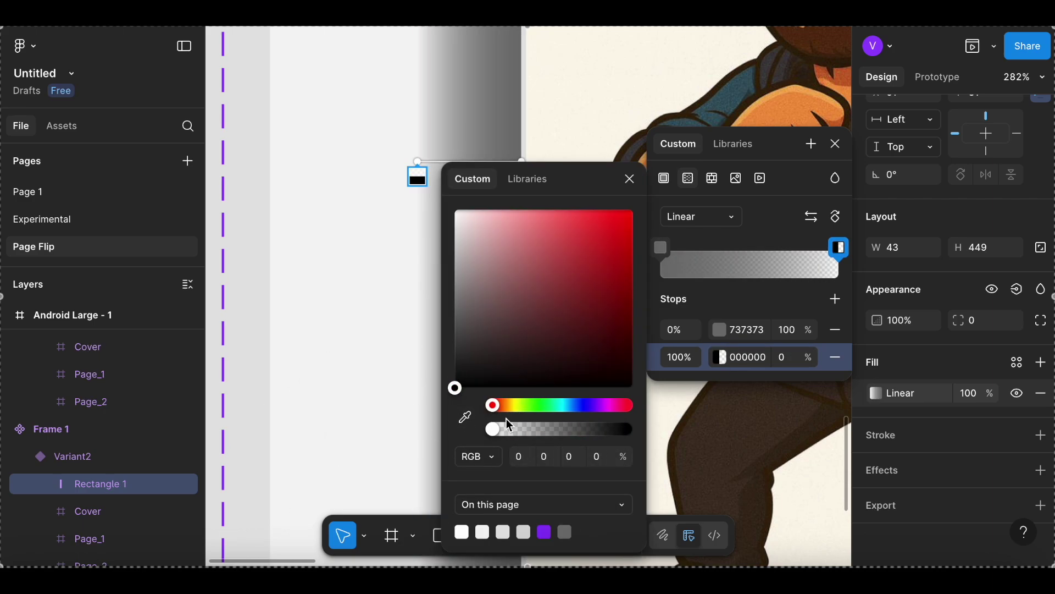
# Set the rectangle's 0% gradient stop to black, 000000, at 45% opacity.
pyautogui.click(662, 249)
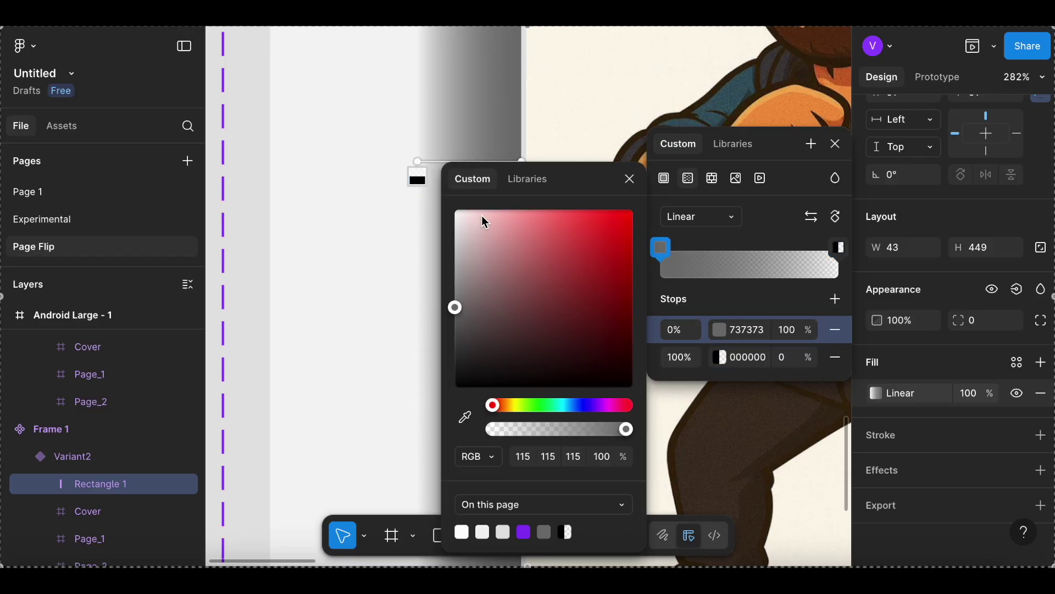
pyautogui.scroll(5, 418, 156)
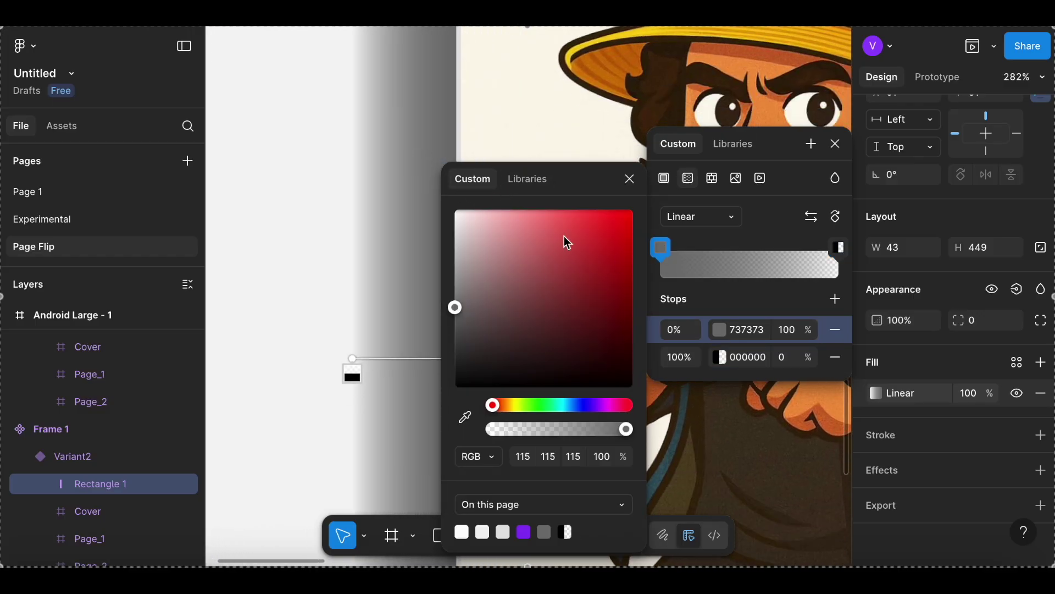
pyautogui.click(722, 324)
pyautogui.click(720, 327)
pyautogui.moveTo(572, 312); pyautogui.dragTo(306, 502)
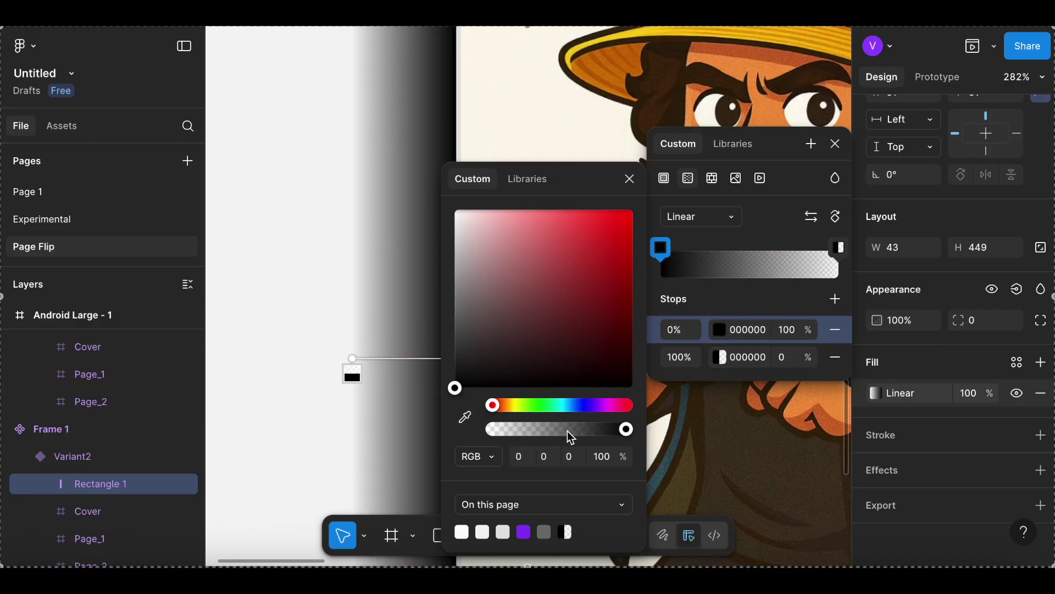
pyautogui.moveTo(568, 431)
pyautogui.mouseDown()
pyautogui.moveTo(532, 429)
pyautogui.moveTo(569, 435)
pyautogui.moveTo(557, 432)
pyautogui.mouseUp()
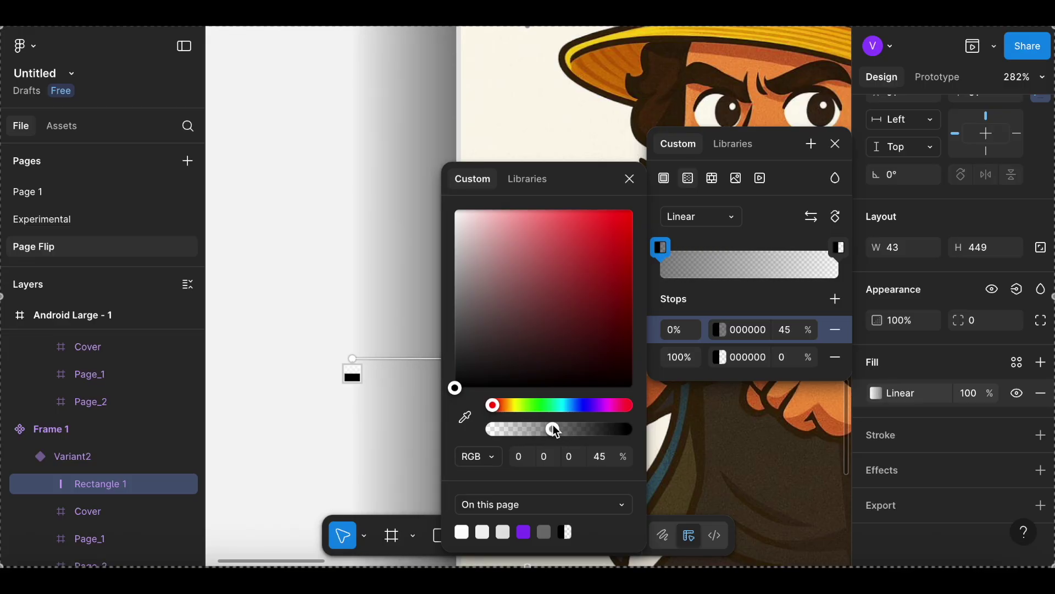
pyautogui.press('Escape')
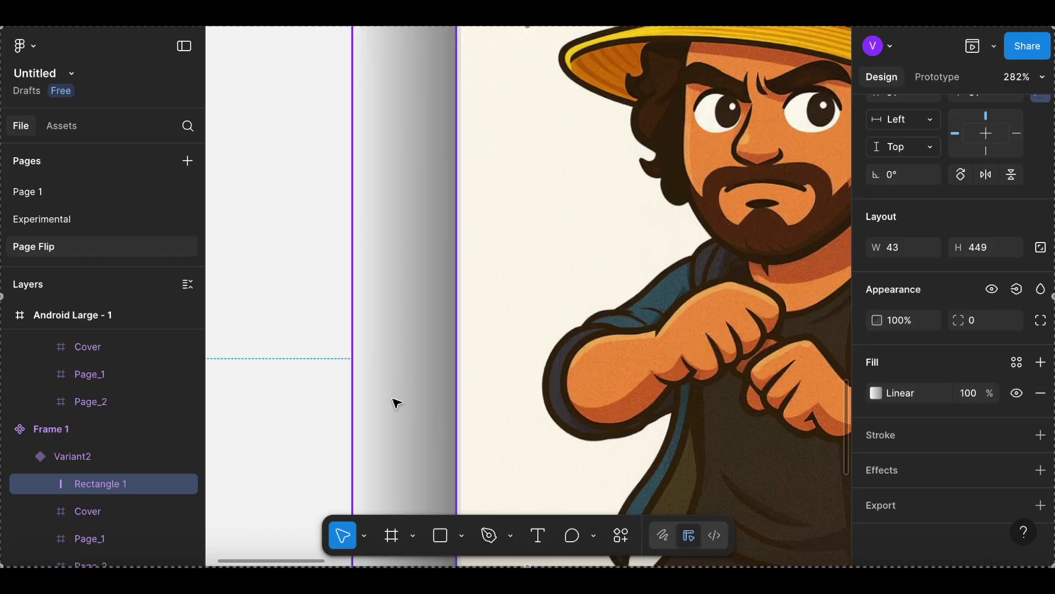
# Narrow the gradient rectangle in Variant2 to a width of 32 from its outer side, keeping it against the second page.
pyautogui.scroll(-6, 393, 400)
pyautogui.scroll(-2, 400, 384)
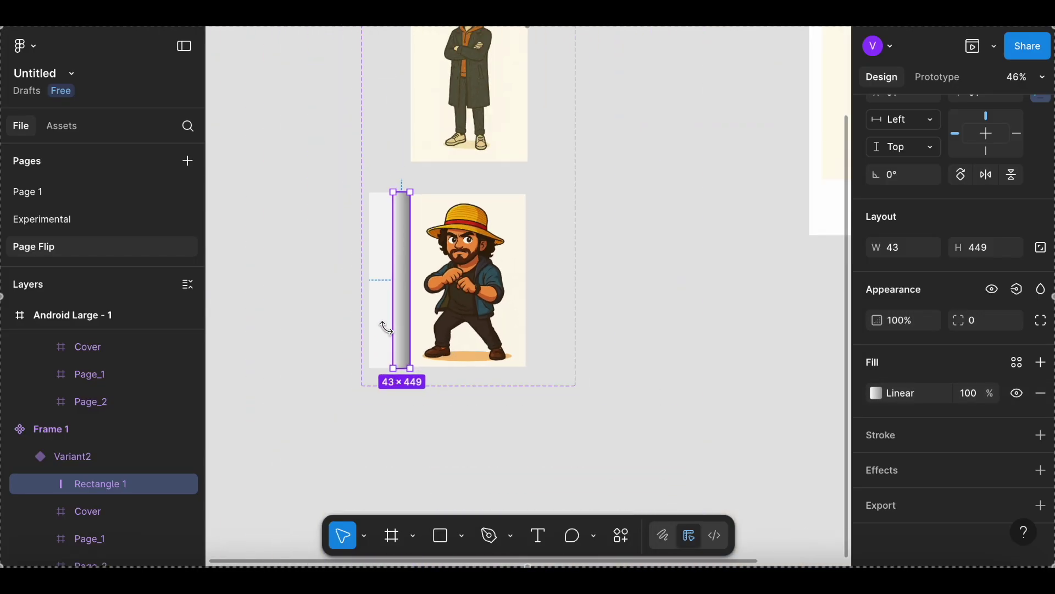
pyautogui.scroll(4, 390, 307)
pyautogui.moveTo(406, 277)
pyautogui.mouseDown()
pyautogui.moveTo(352, 275)
pyautogui.moveTo(423, 275)
pyautogui.mouseUp()
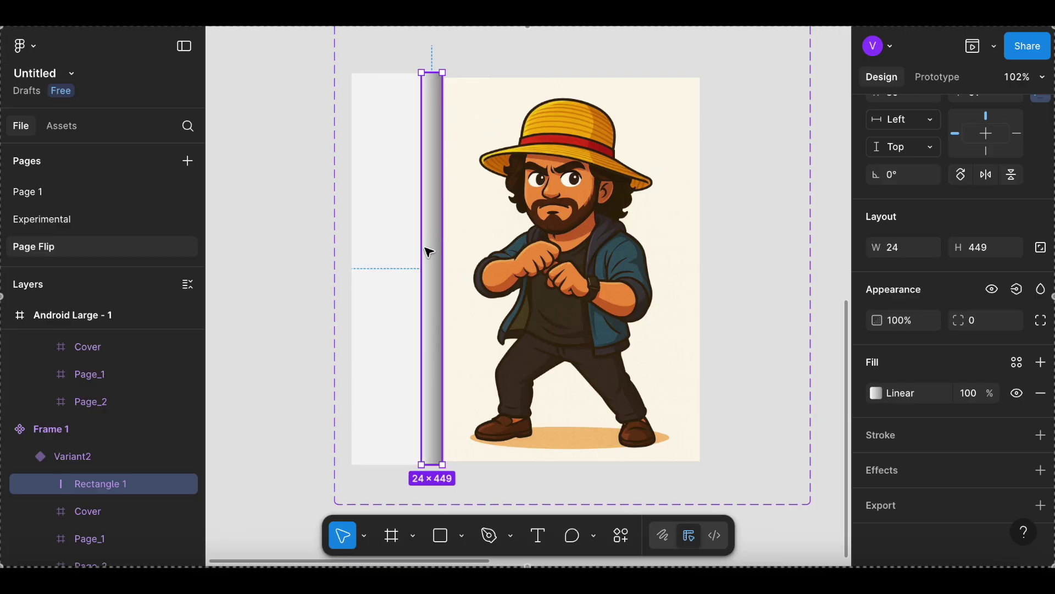
pyautogui.moveTo(419, 248); pyautogui.dragTo(415, 247)
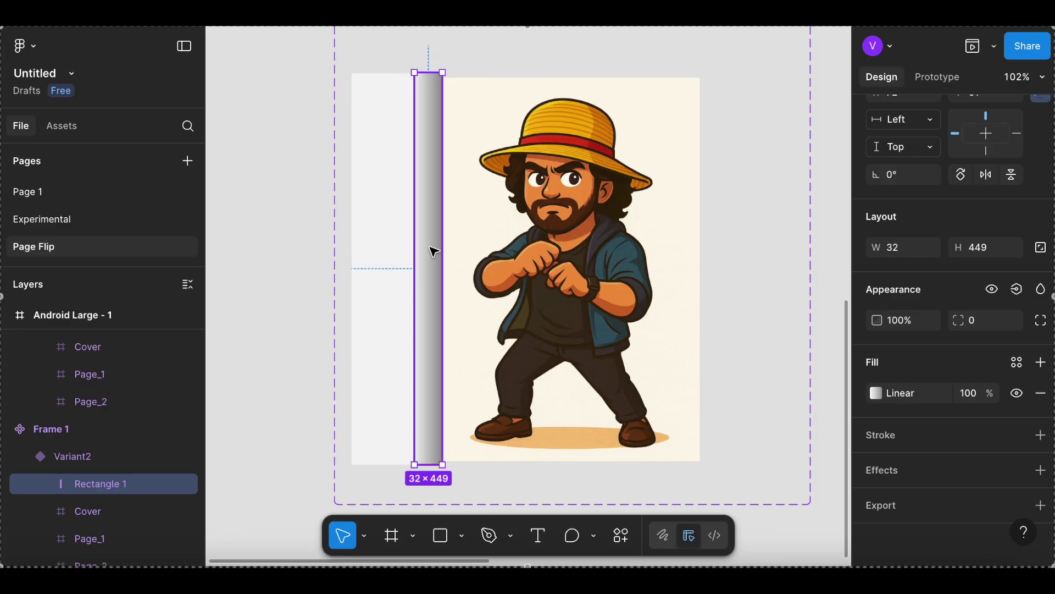
# Rename the gradient rectangle in Variant2 as Shadow.
pyautogui.scroll(-3, 431, 248)
pyautogui.doubleClick(105, 485)
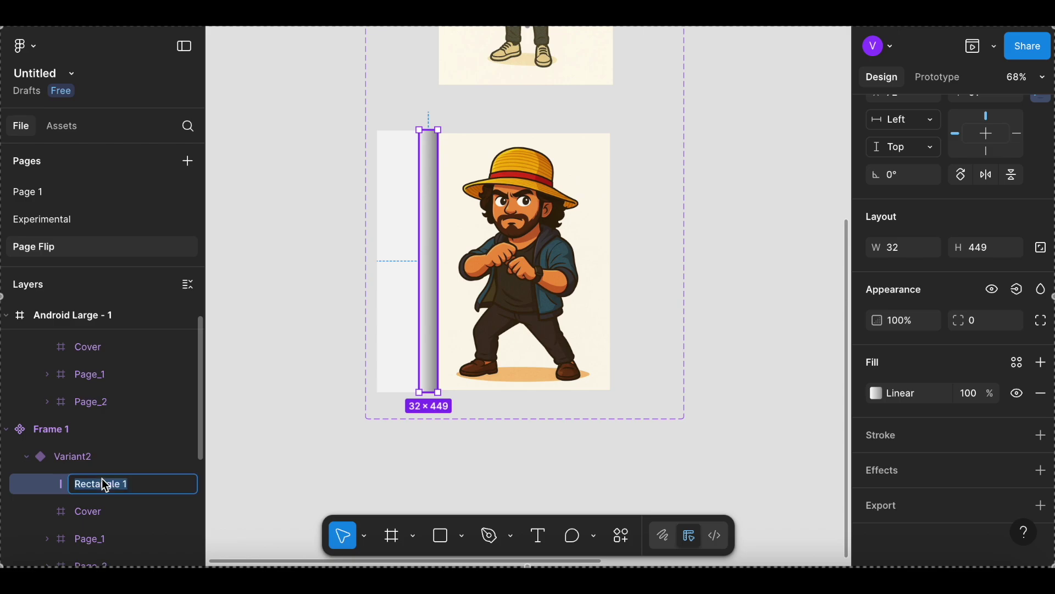
pyautogui.write('Shadow')
pyautogui.press('Return')
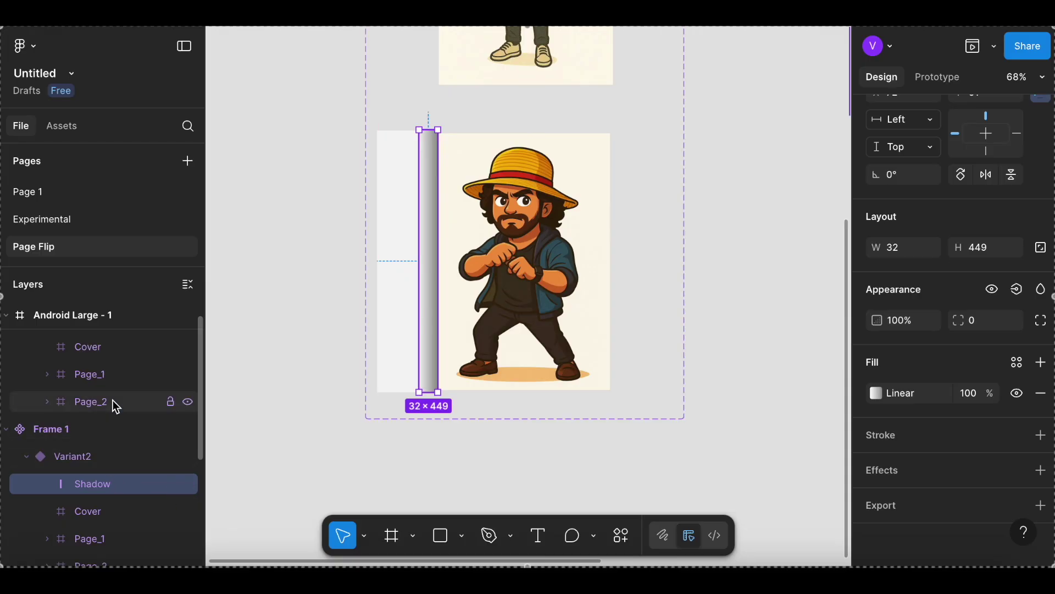
# Copy the Shadow rectangle into the Default variant and place it along the page's outer edge, above the Cover frame.
pyautogui.click(88, 370)
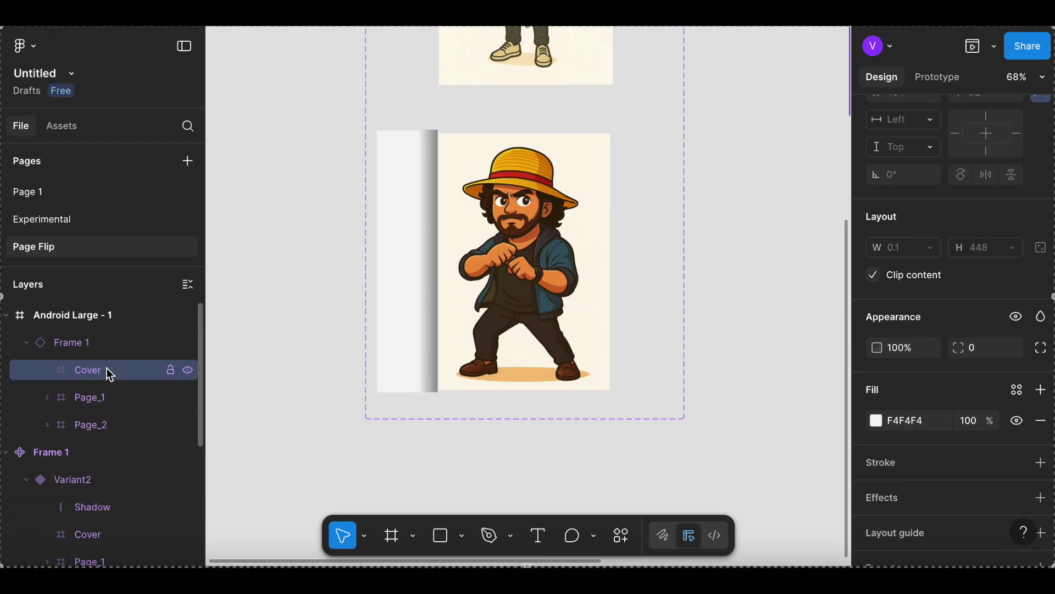
pyautogui.hotkey('ctrl', 'z')
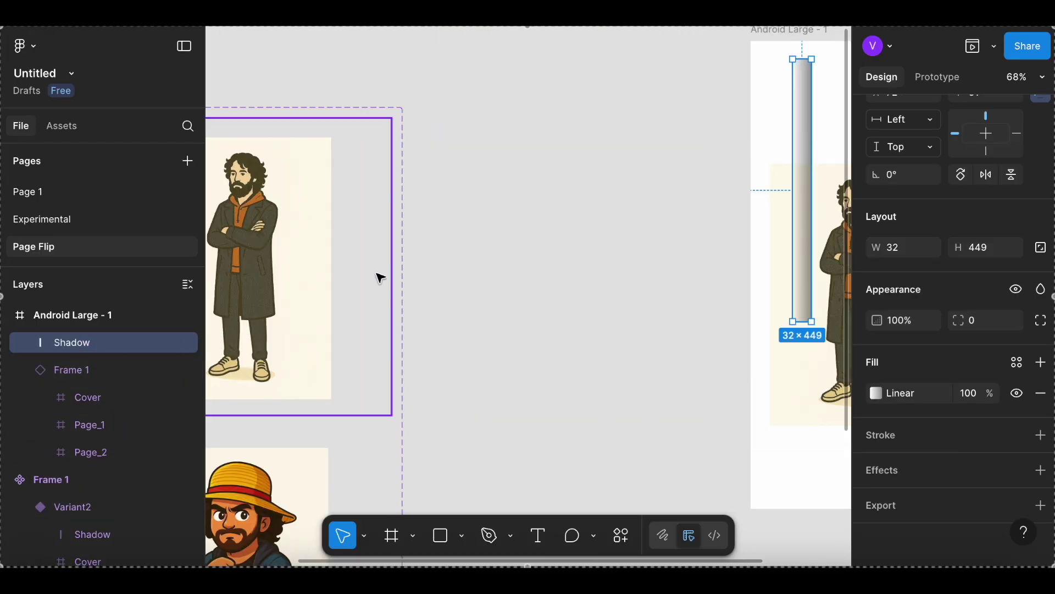
pyautogui.moveTo(656, 186); pyautogui.dragTo(339, 229)
pyautogui.scroll(5, 341, 230)
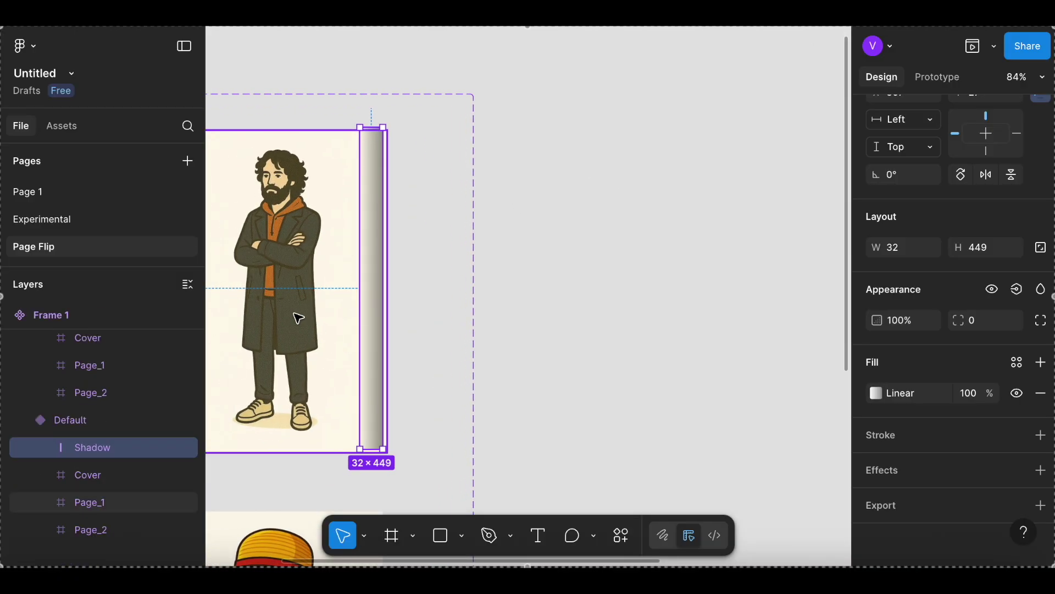
# Inspect the copied Shadow's placement along the page edge in the Default variant and in the Android Large - 1 frame.
pyautogui.hscroll(2, 479, 261)
pyautogui.scroll(-5, 653, 280)
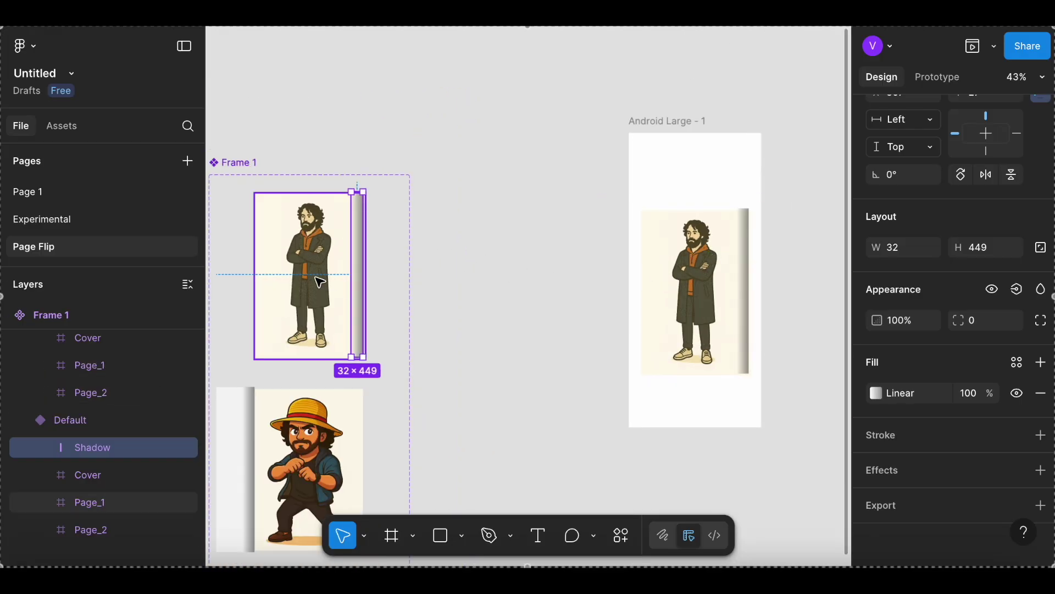
pyautogui.hscroll(-1, 312, 263)
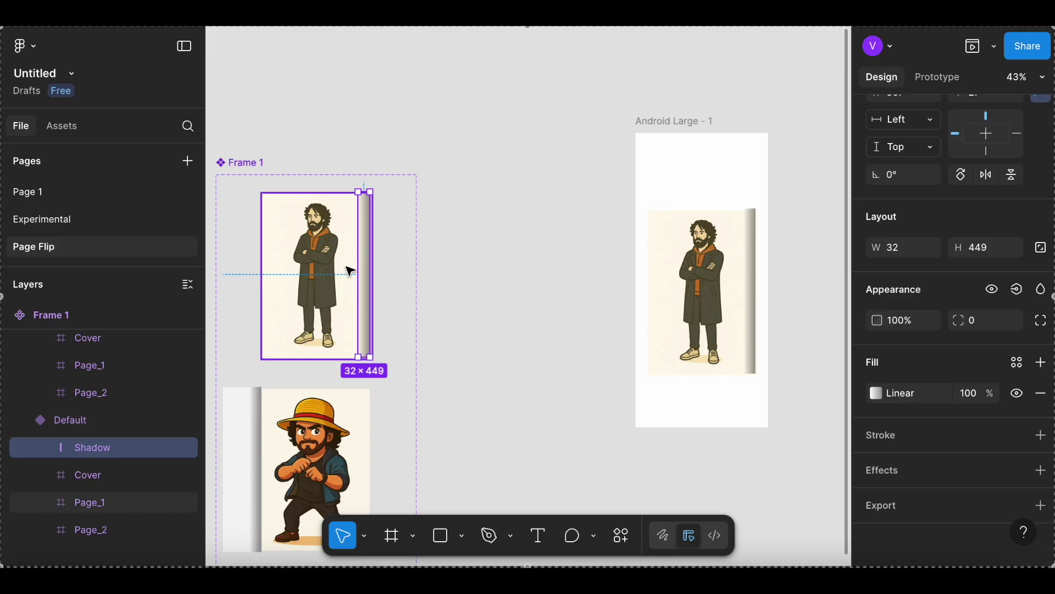
pyautogui.hscroll(-2, 348, 271)
pyautogui.scroll(-1, 347, 271)
pyautogui.scroll(5, 350, 271)
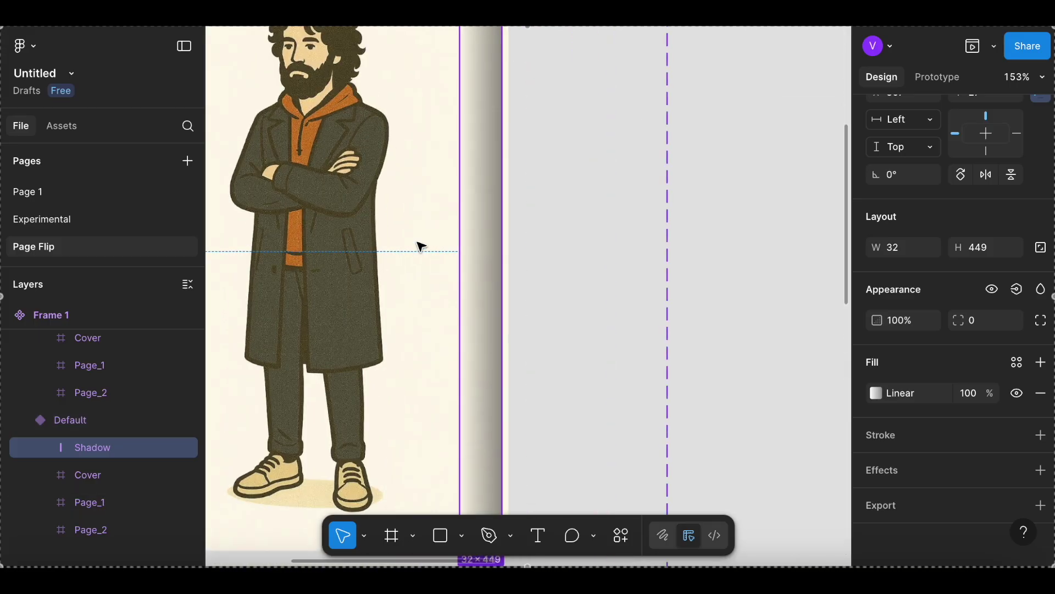
# Nest the Default variant's Shadow inside its Cover frame and narrow it from its inner side to a width of 6.
pyautogui.scroll(-5, 421, 247)
pyautogui.hscroll(3, 557, 236)
pyautogui.scroll(-5, 565, 246)
pyautogui.hscroll(1, 567, 246)
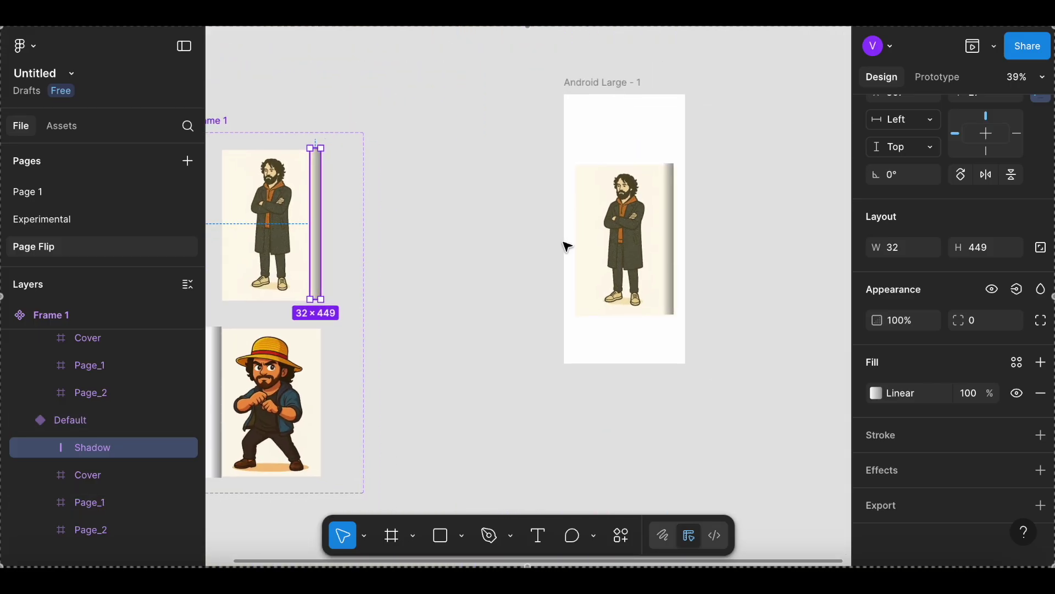
pyautogui.hscroll(-3, 388, 239)
pyautogui.scroll(1, 388, 239)
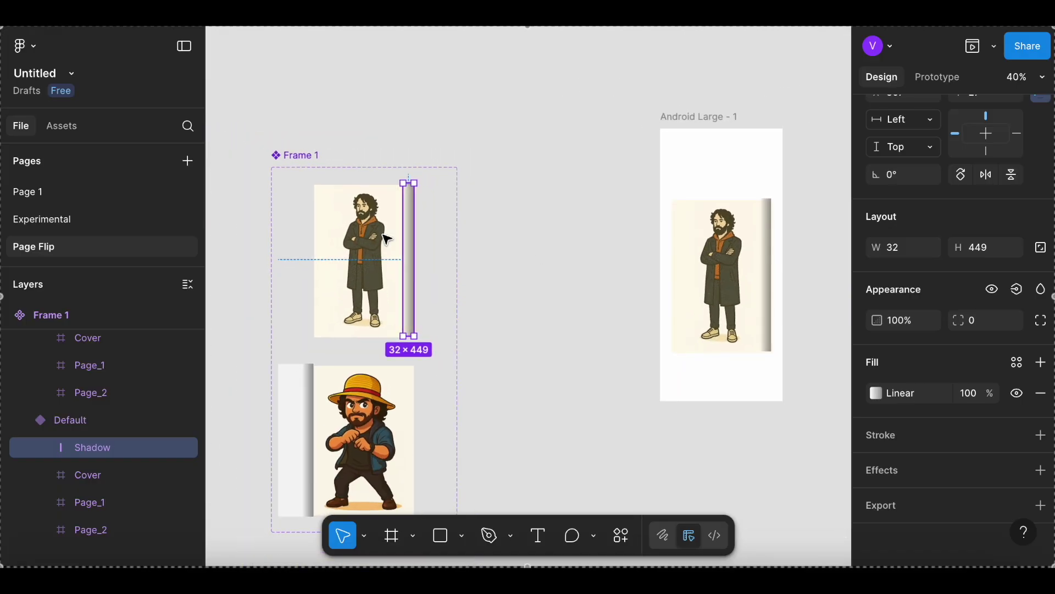
pyautogui.scroll(4, 388, 240)
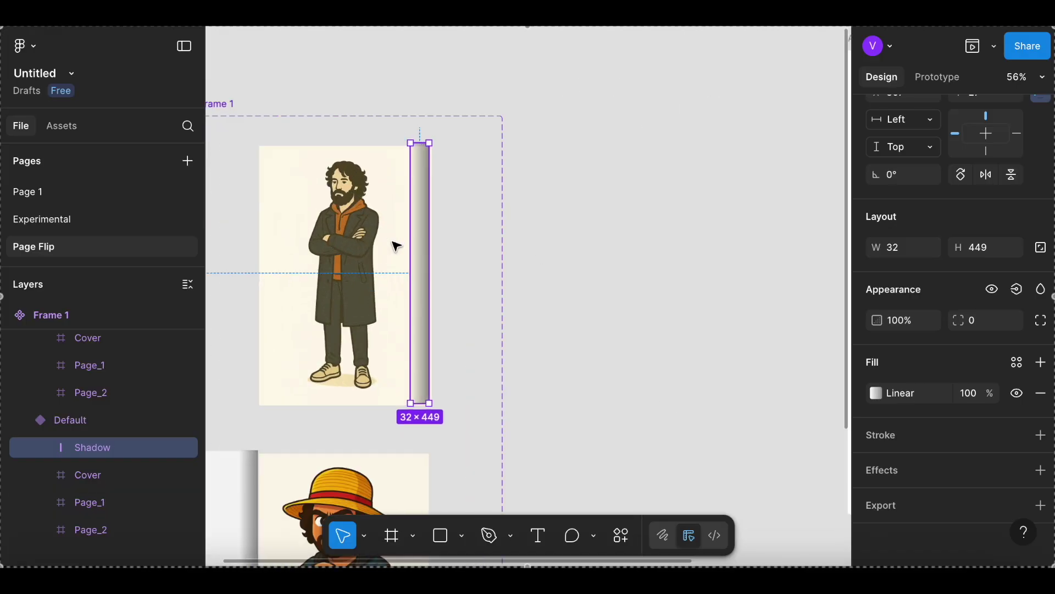
pyautogui.scroll(4, 435, 268)
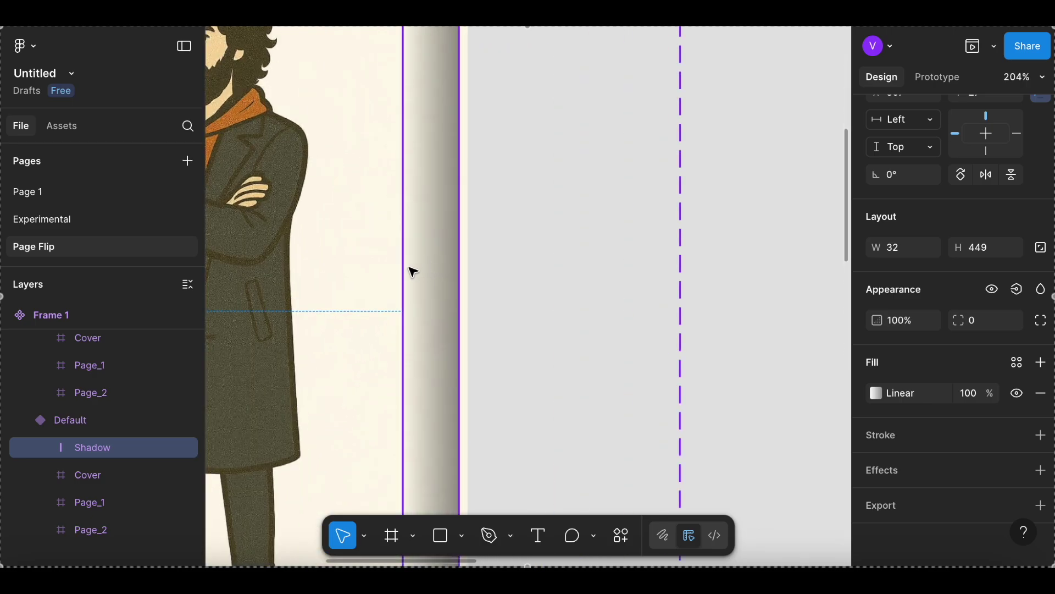
pyautogui.moveTo(405, 264); pyautogui.dragTo(455, 266)
pyautogui.scroll(3, 454, 266)
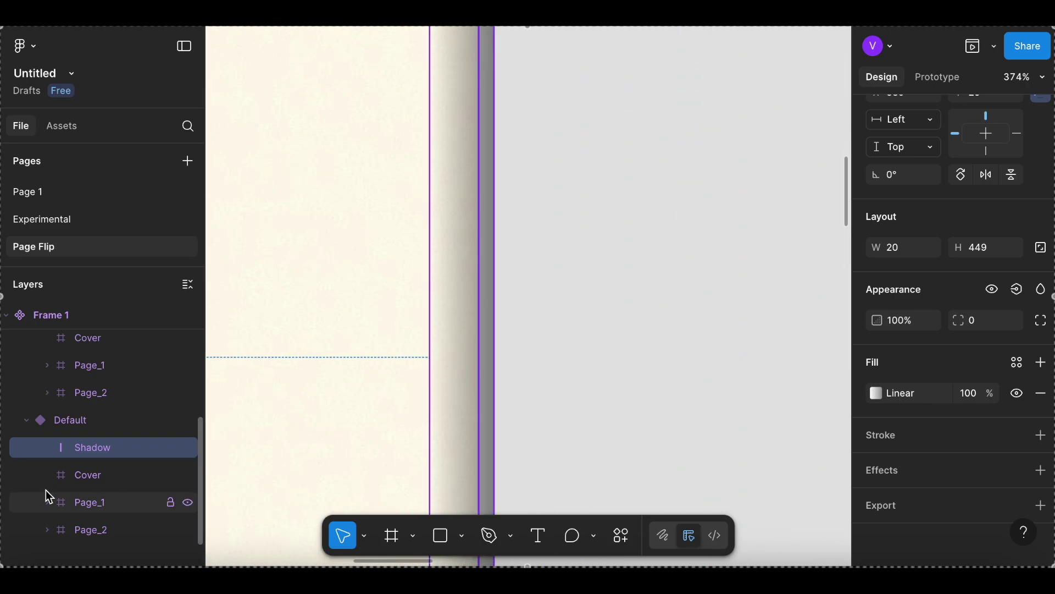
pyautogui.moveTo(88, 447); pyautogui.dragTo(88, 475)
pyautogui.hscroll(2, 418, 287)
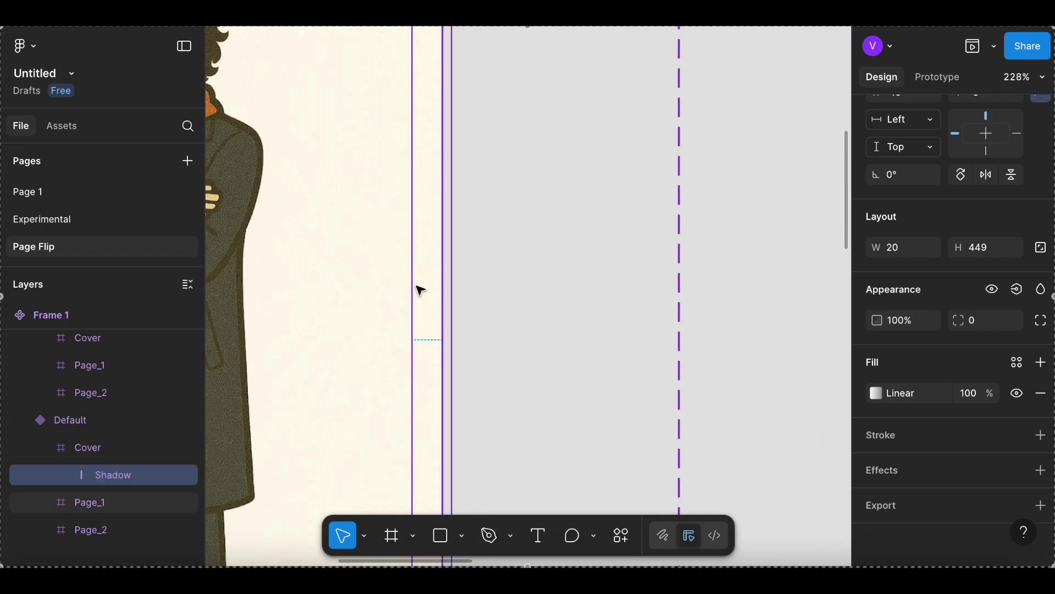
pyautogui.moveTo(413, 286); pyautogui.dragTo(455, 281)
# Preview the Android Large - 1 frame, flip the first page over, and close the preview.
pyautogui.scroll(-15, 475, 278)
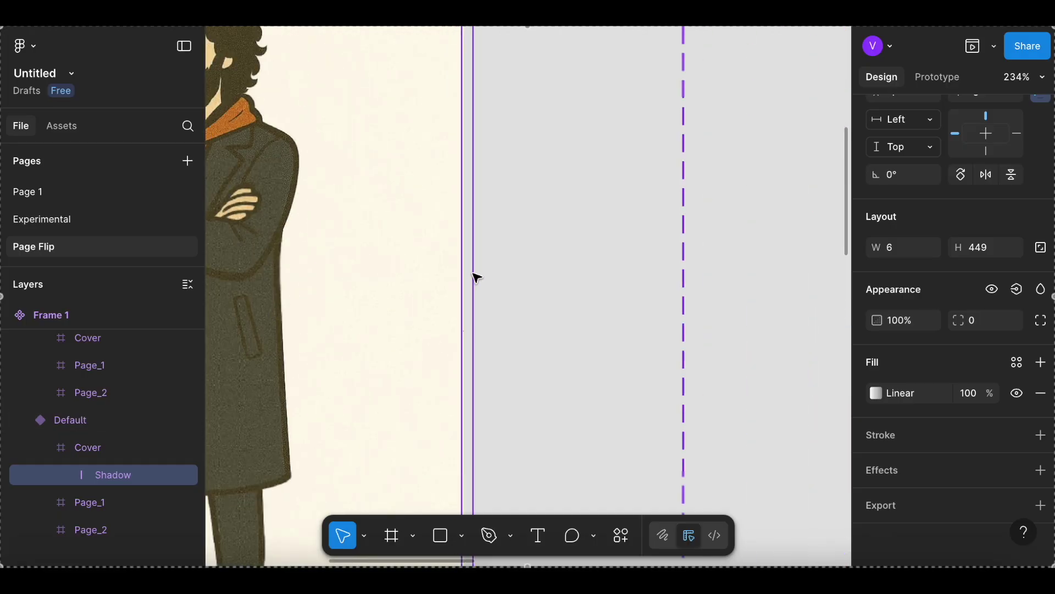
pyautogui.hscroll(1, 423, 277)
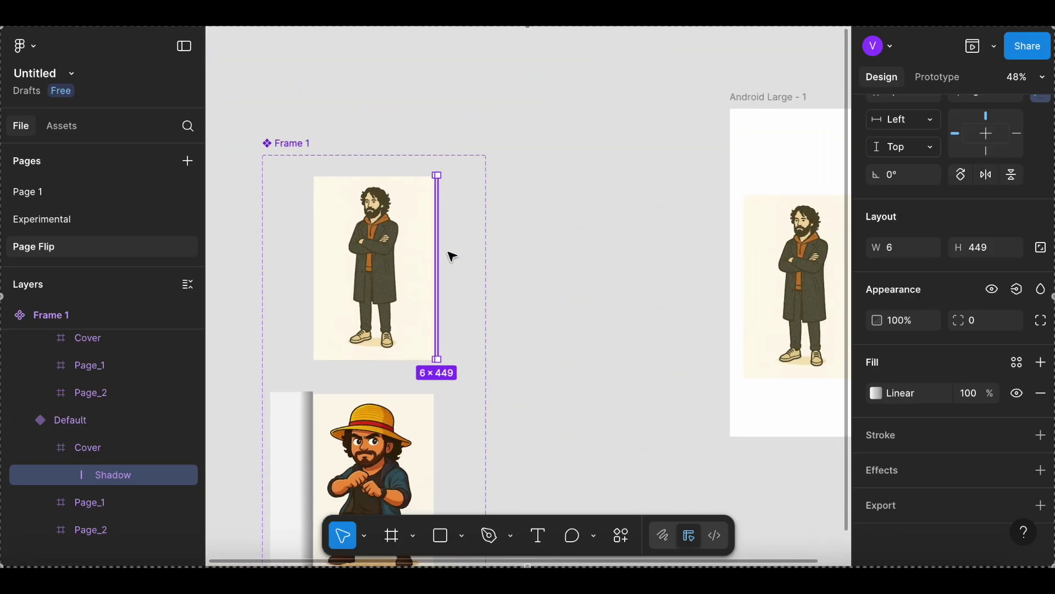
pyautogui.click(737, 97)
pyautogui.click(973, 48)
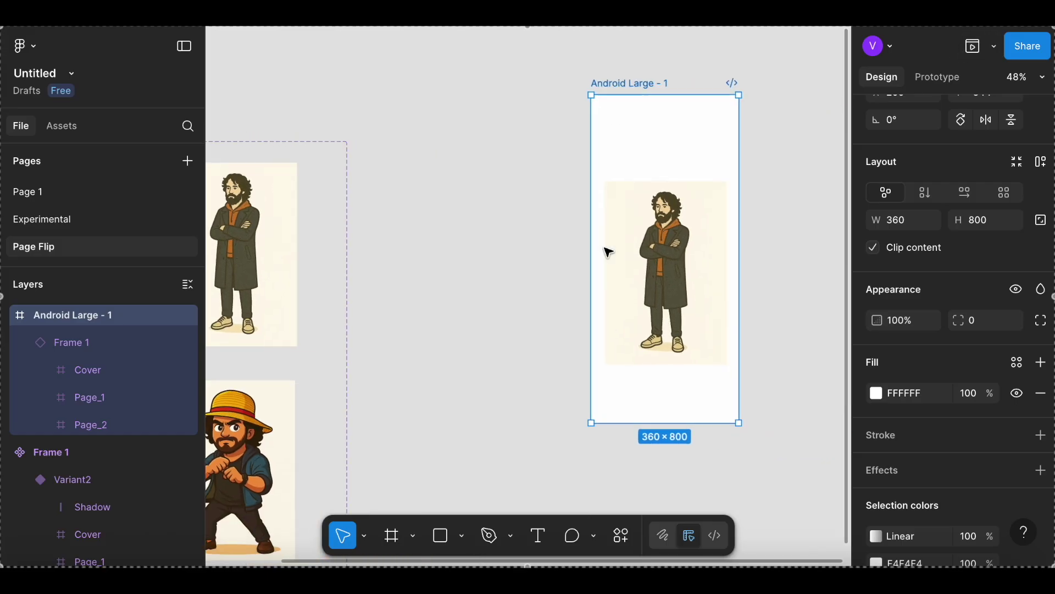
pyautogui.moveTo(460, 299); pyautogui.dragTo(355, 306)
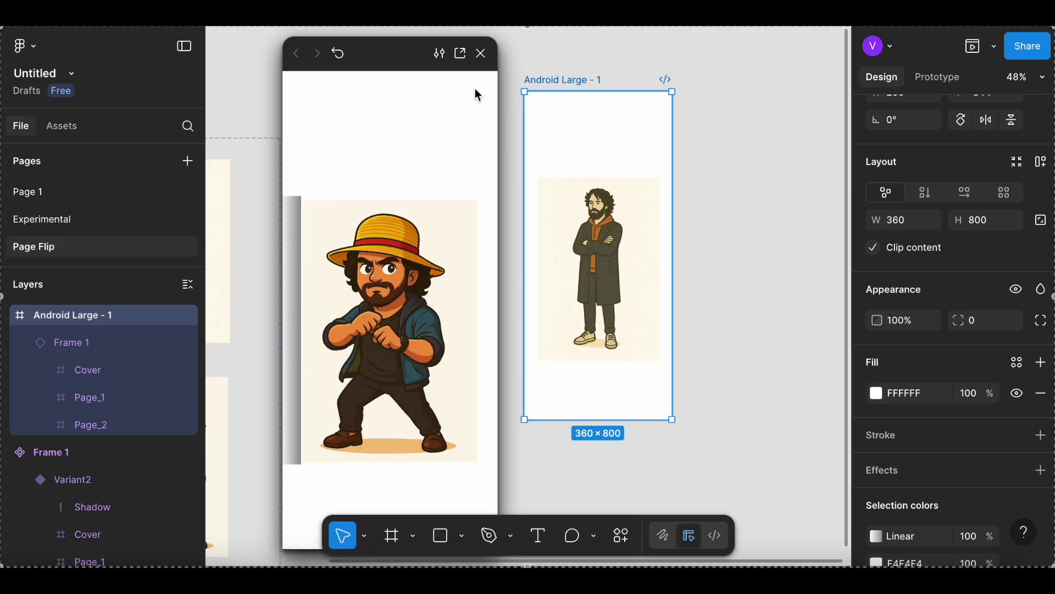
pyautogui.click(481, 54)
# Link Variant2's Cover frame to the Default variant with an On drag trigger, Change to action and Smart animate.
pyautogui.scroll(-5, 306, 337)
pyautogui.hscroll(4, 306, 337)
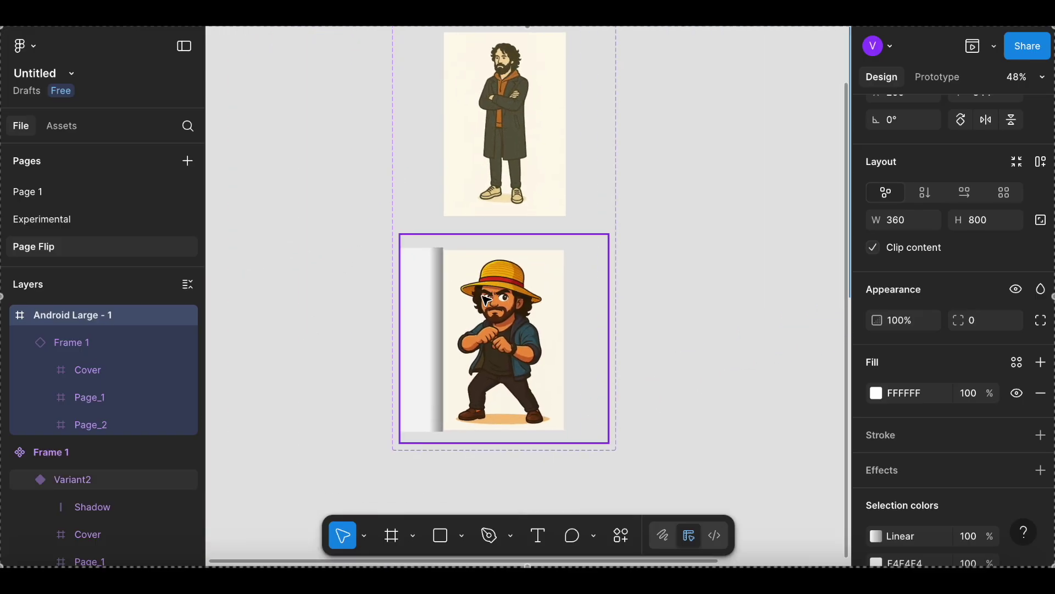
pyautogui.doubleClick(418, 322)
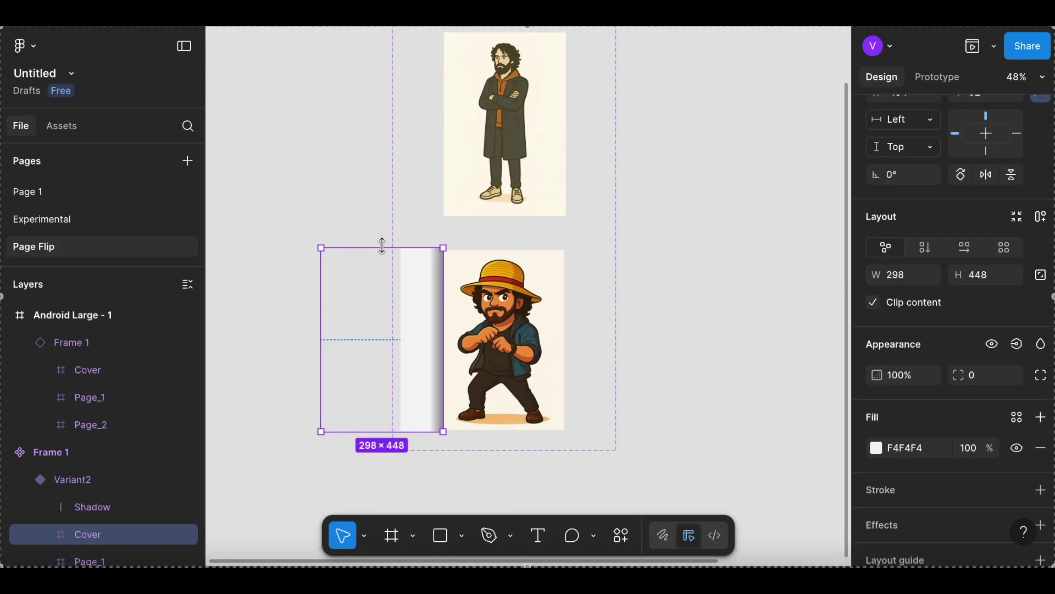
pyautogui.click(938, 77)
pyautogui.moveTo(383, 248); pyautogui.dragTo(532, 180)
pyautogui.click(526, 313)
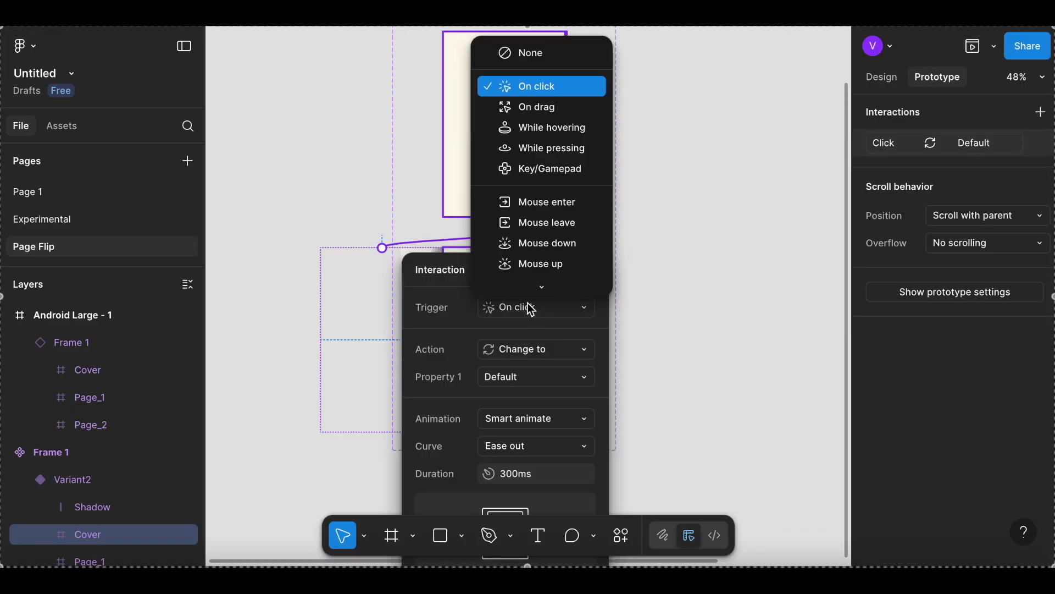
pyautogui.click(538, 106)
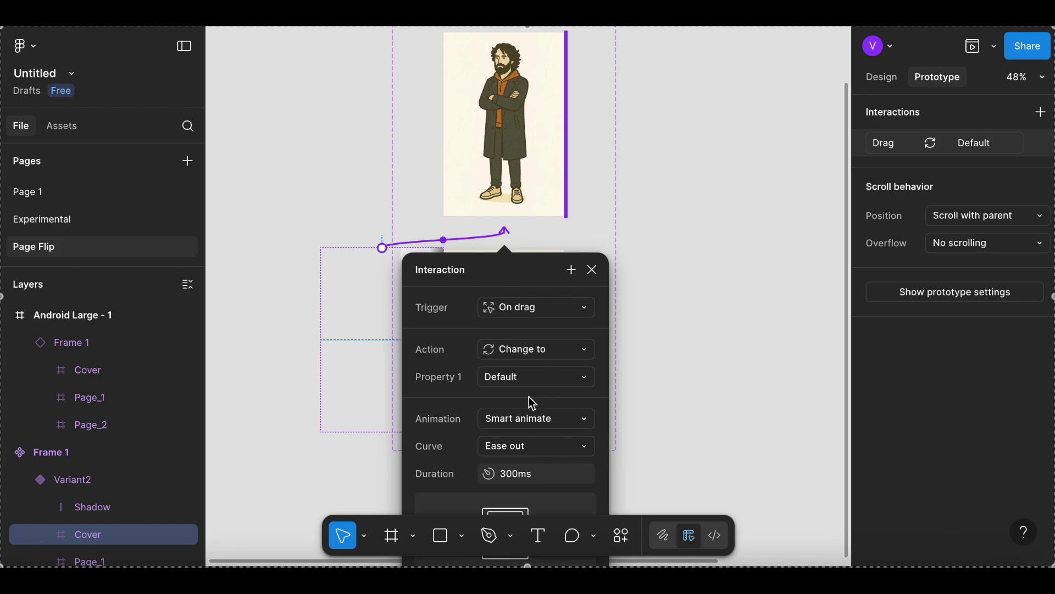
pyautogui.click(703, 351)
# Preview the Android Large - 1 frame, flip the page forward and back, and close the preview.
pyautogui.hotkey('shift', '1')
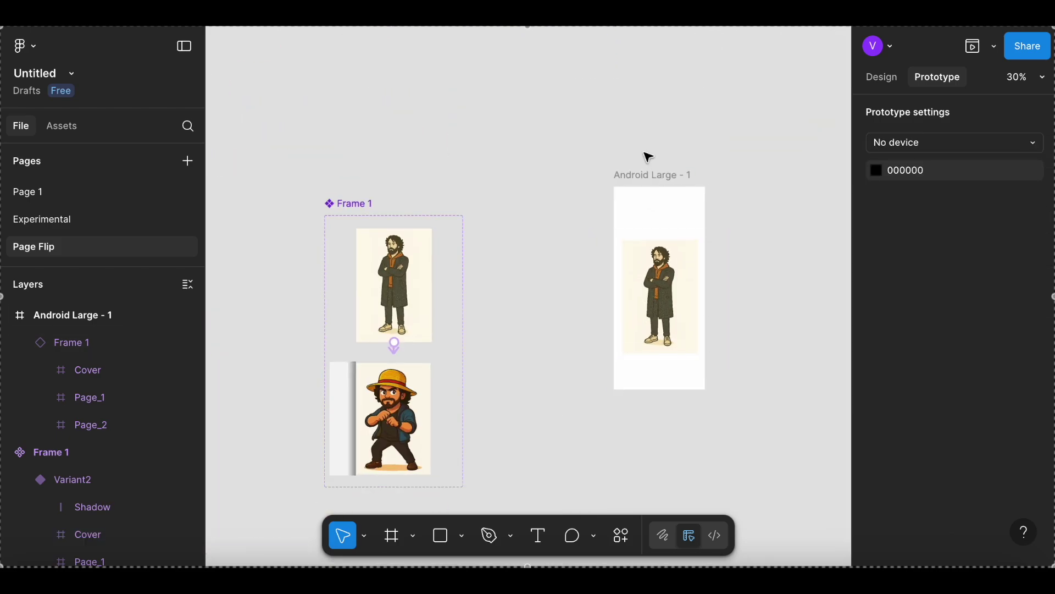
pyautogui.click(646, 176)
pyautogui.click(975, 47)
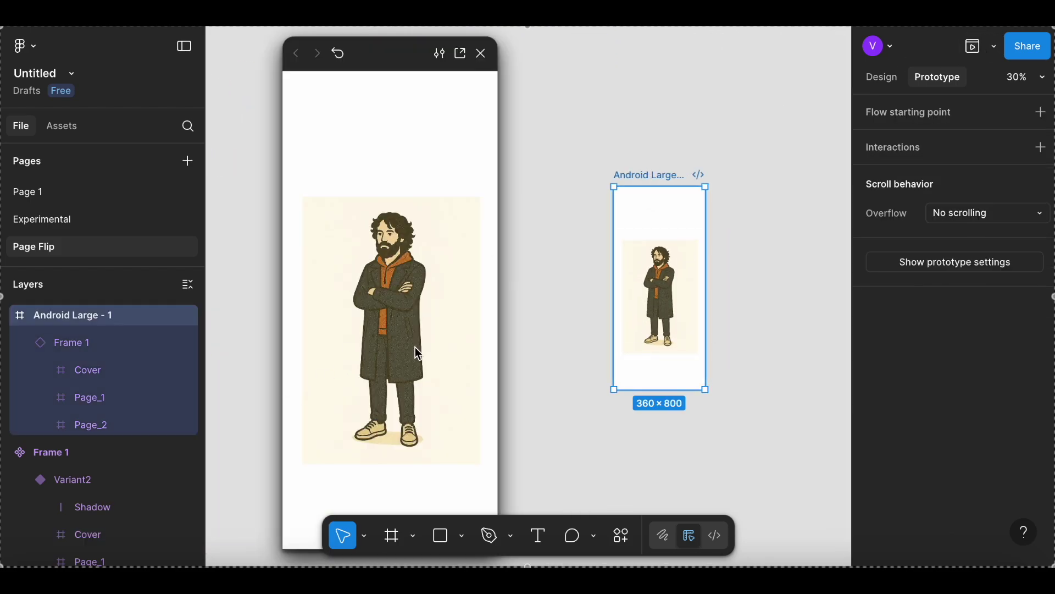
pyautogui.moveTo(438, 347); pyautogui.dragTo(375, 339)
pyautogui.moveTo(293, 341); pyautogui.dragTo(518, 323)
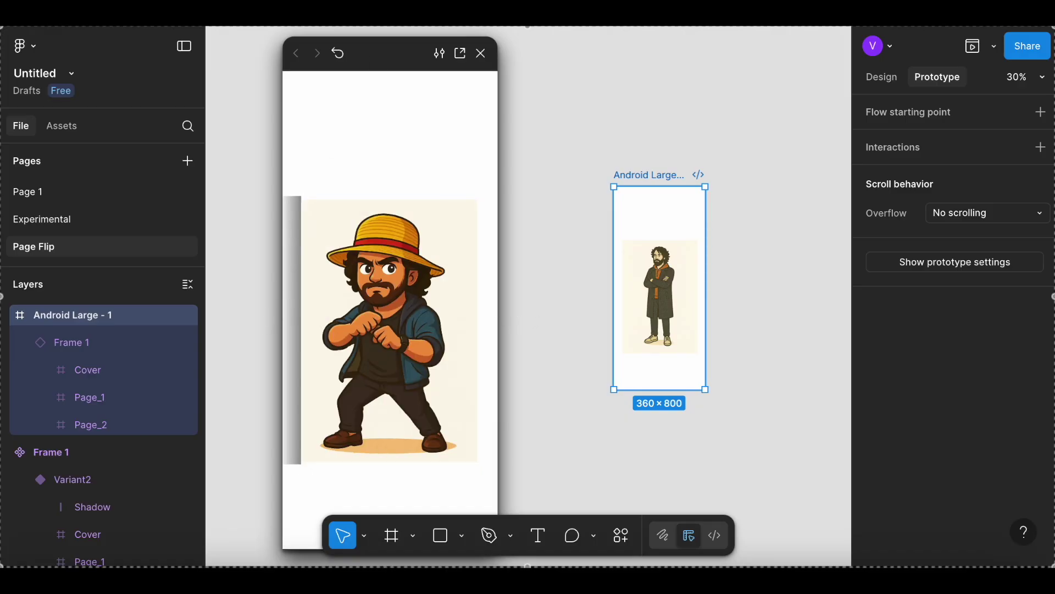
pyautogui.click(482, 53)
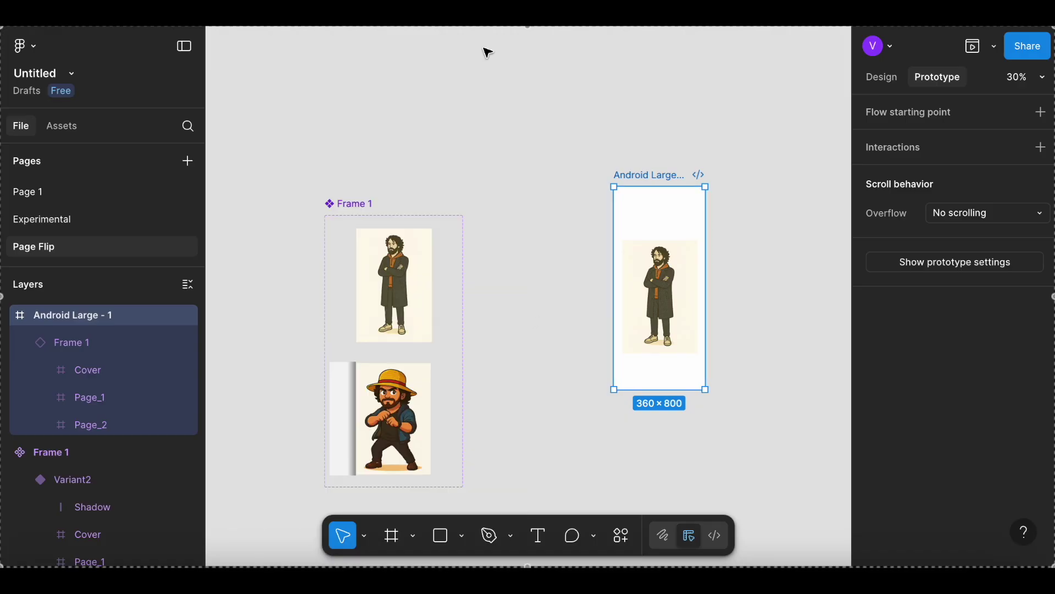
# Nest Variant2's Shadow rectangle inside its Cover frame.
pyautogui.click(55, 374)
pyautogui.click(48, 371)
pyautogui.scroll(-2, 113, 398)
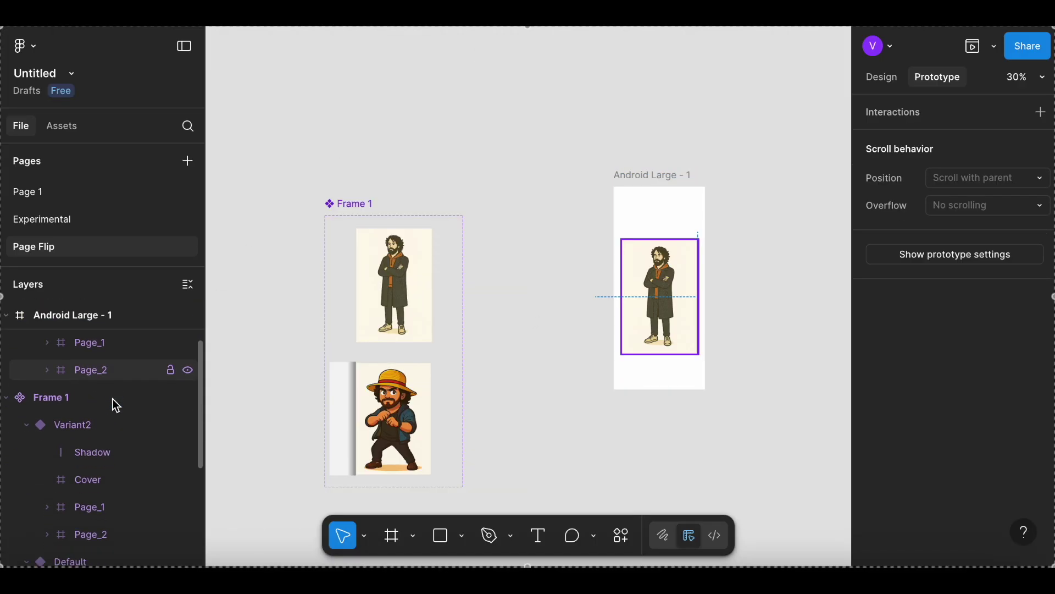
pyautogui.click(84, 452)
pyautogui.moveTo(83, 470); pyautogui.dragTo(86, 470)
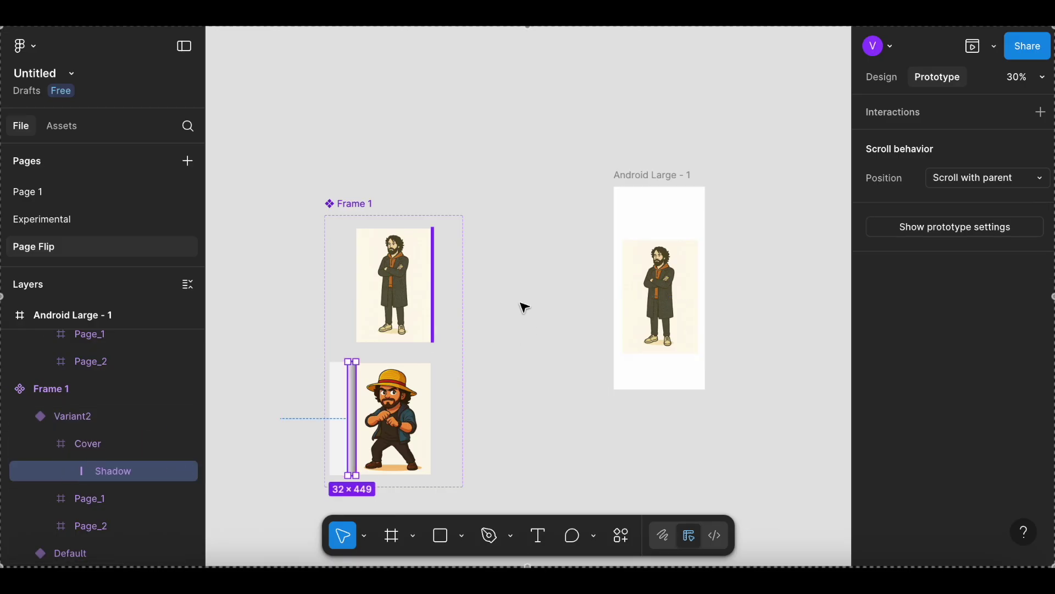
# Test the nested fold shadow in a preview of Android Large - 1 by flipping the page back and forth repeatedly.
pyautogui.click(651, 174)
pyautogui.click(974, 46)
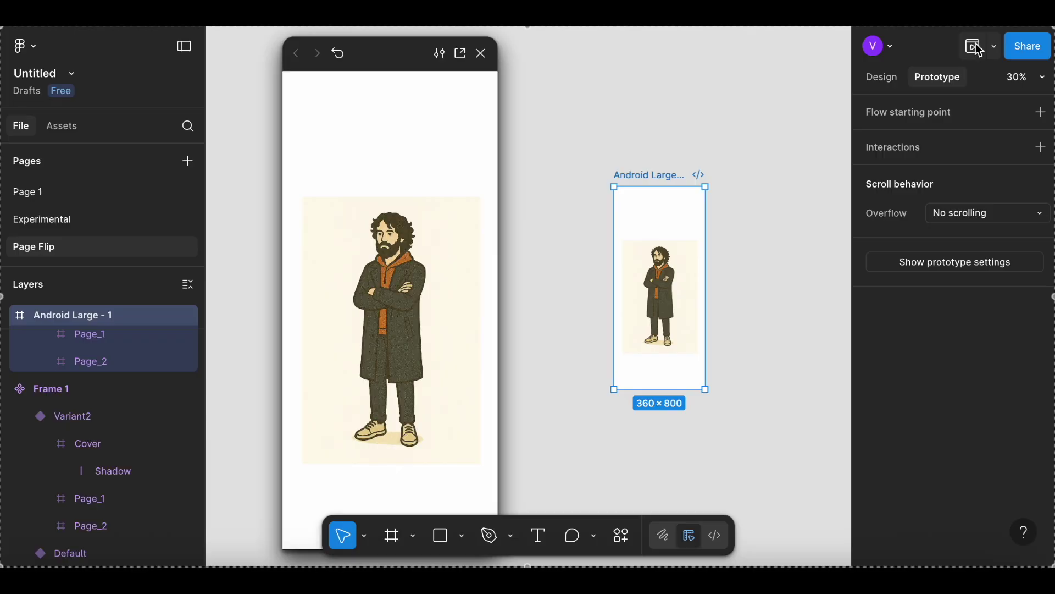
pyautogui.click(457, 286)
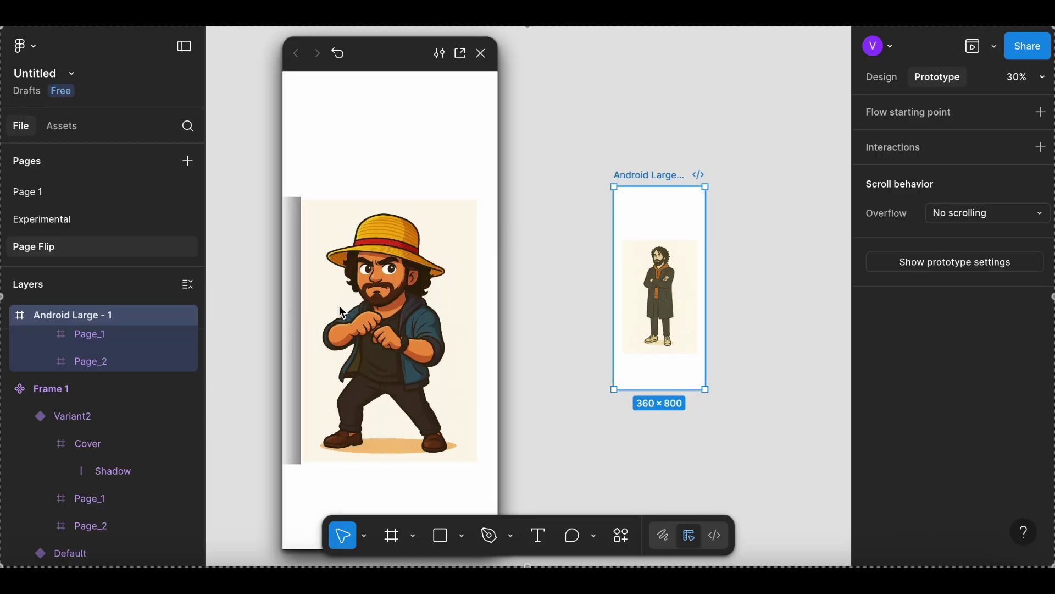
pyautogui.moveTo(289, 309); pyautogui.dragTo(419, 296)
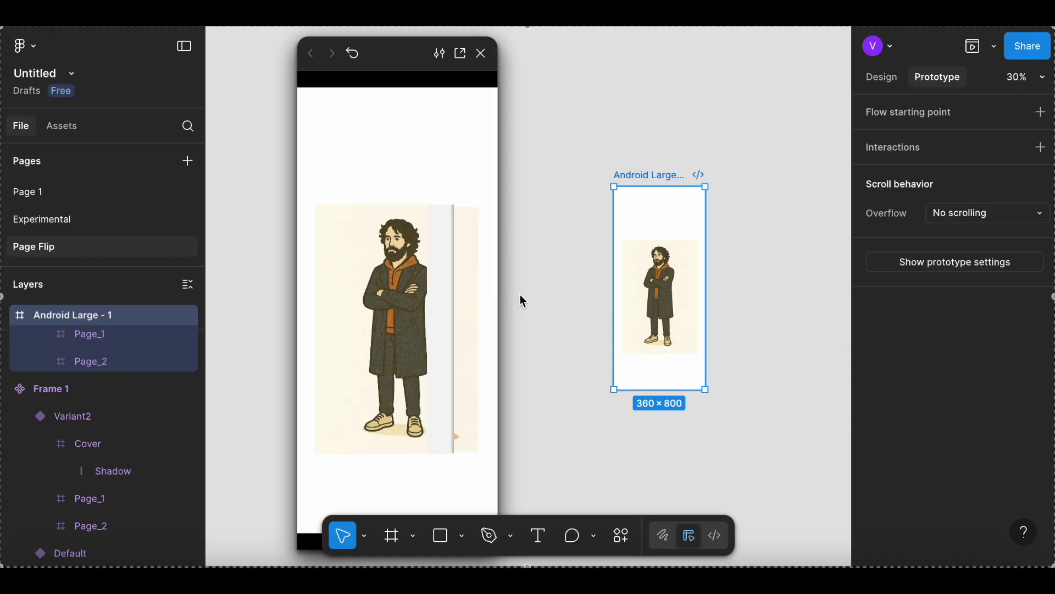
pyautogui.click(463, 306)
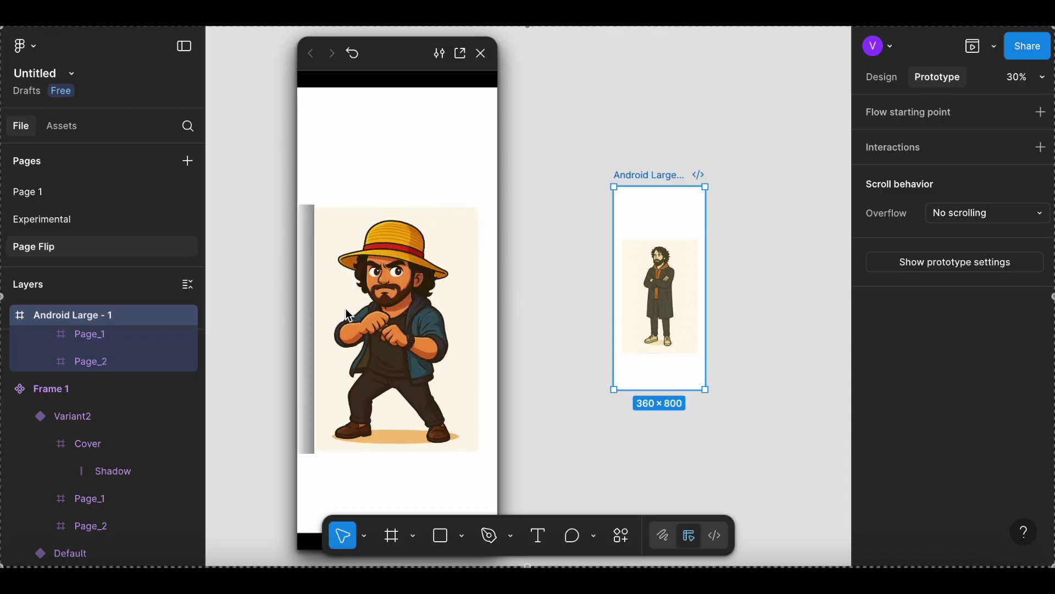
pyautogui.moveTo(308, 315); pyautogui.dragTo(550, 299)
pyautogui.click(469, 287)
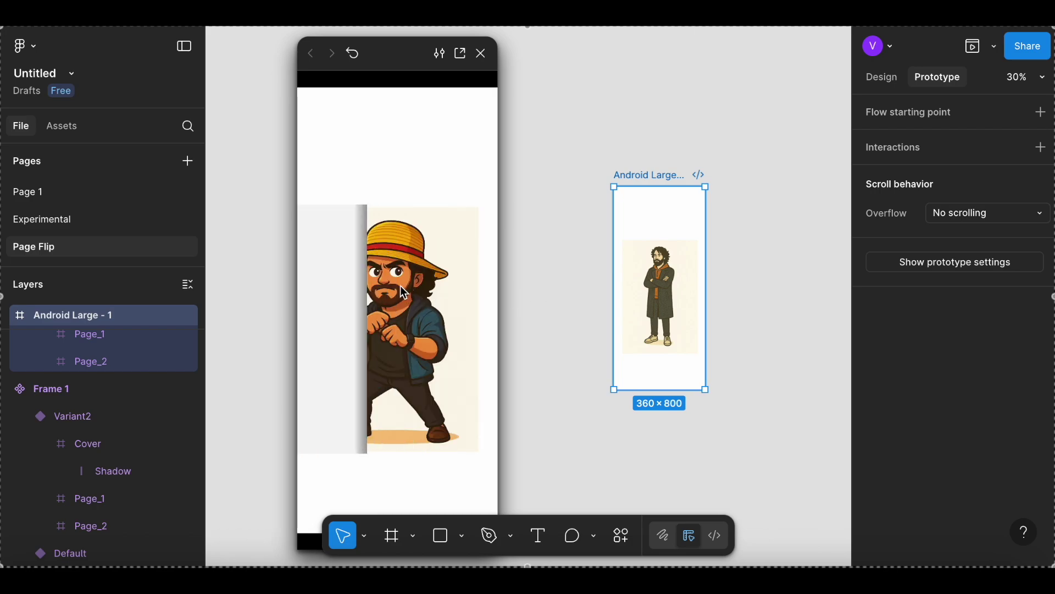
pyautogui.moveTo(310, 302); pyautogui.dragTo(565, 300)
pyautogui.click(483, 54)
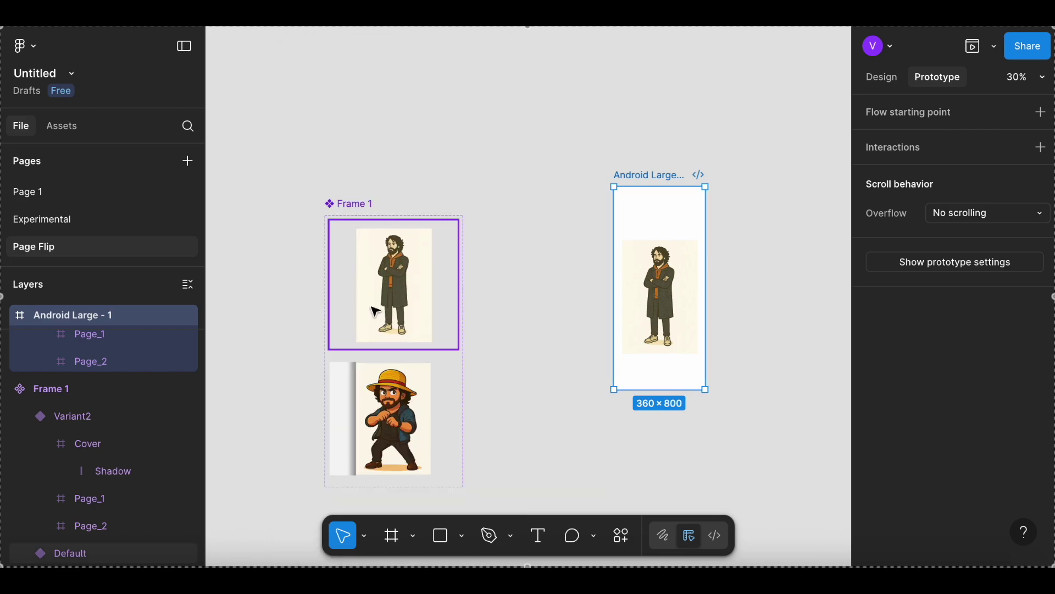
# Add a Drop shadow effect to the Cover frame in Variant2.
pyautogui.scroll(5, 330, 357)
pyautogui.click(318, 347)
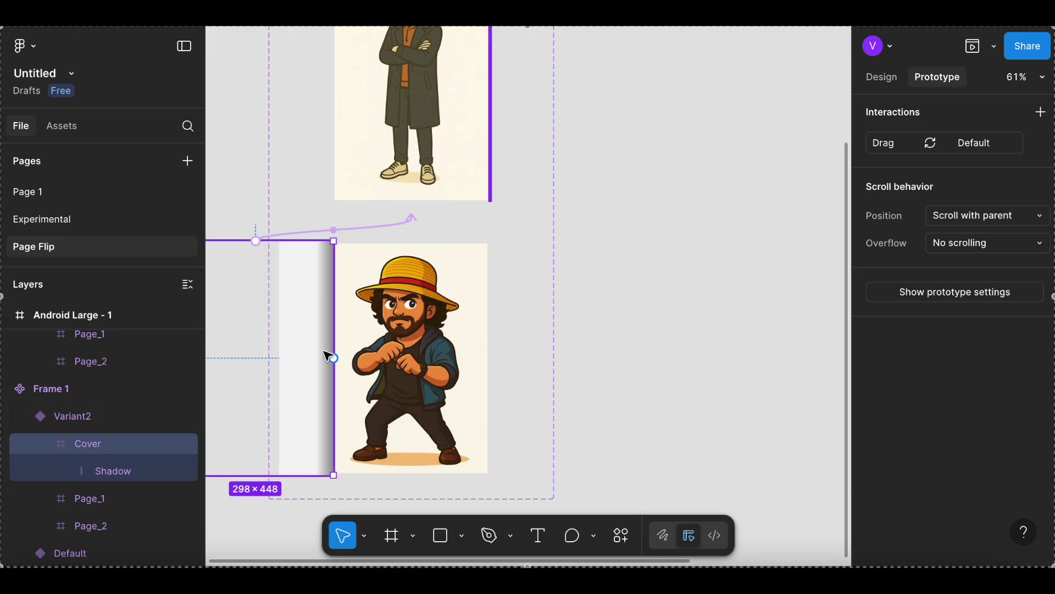
pyautogui.scroll(-2, 326, 354)
pyautogui.hscroll(-1, 327, 354)
pyautogui.scroll(5, 365, 295)
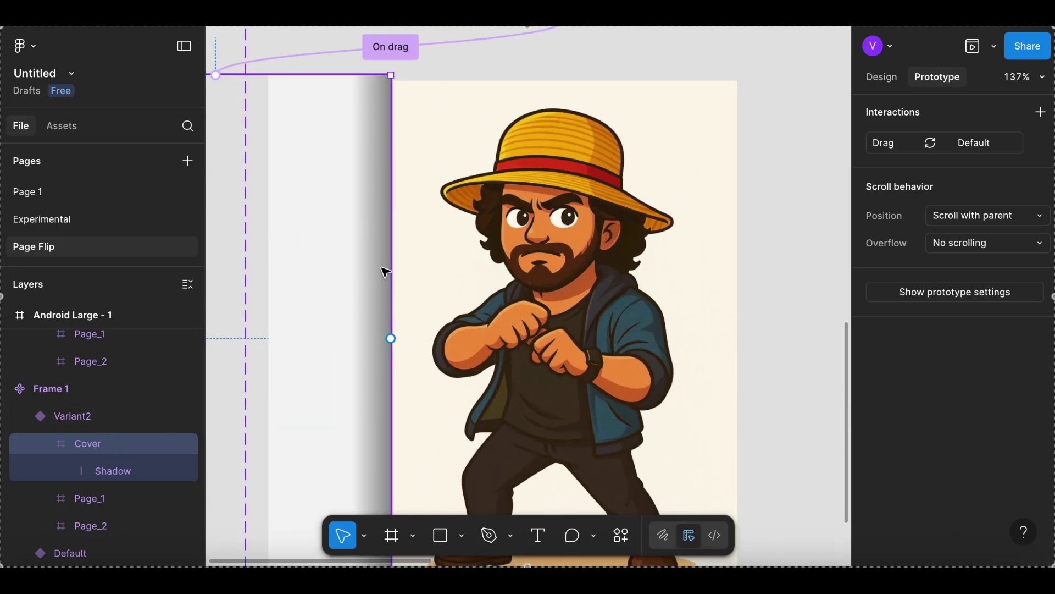
pyautogui.click(882, 77)
pyautogui.scroll(-3, 796, 337)
pyautogui.hscroll(2, 797, 337)
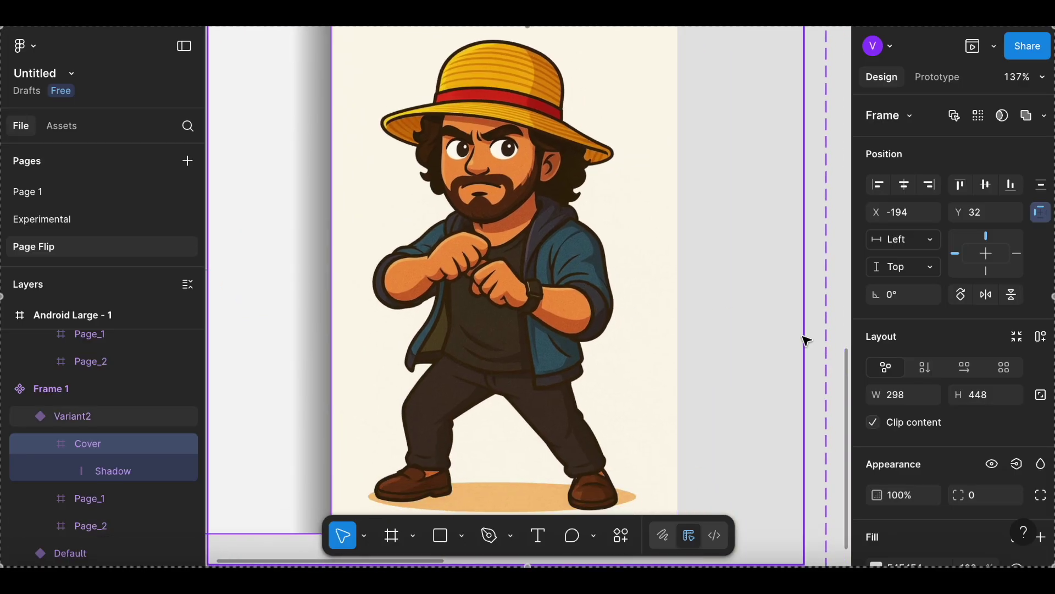
pyautogui.scroll(-5, 912, 373)
pyautogui.scroll(-1, 906, 410)
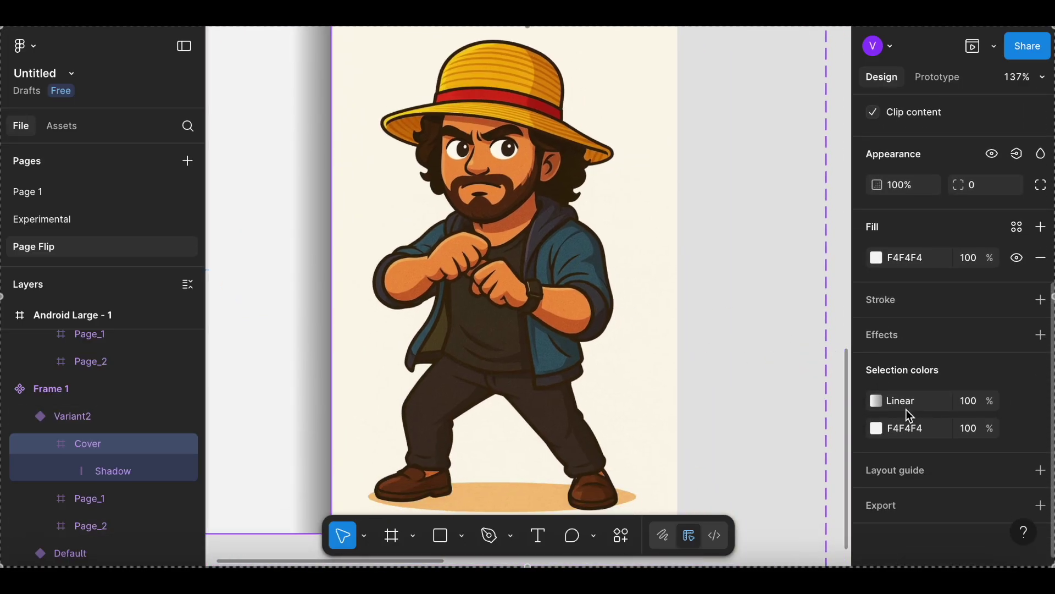
pyautogui.click(1042, 335)
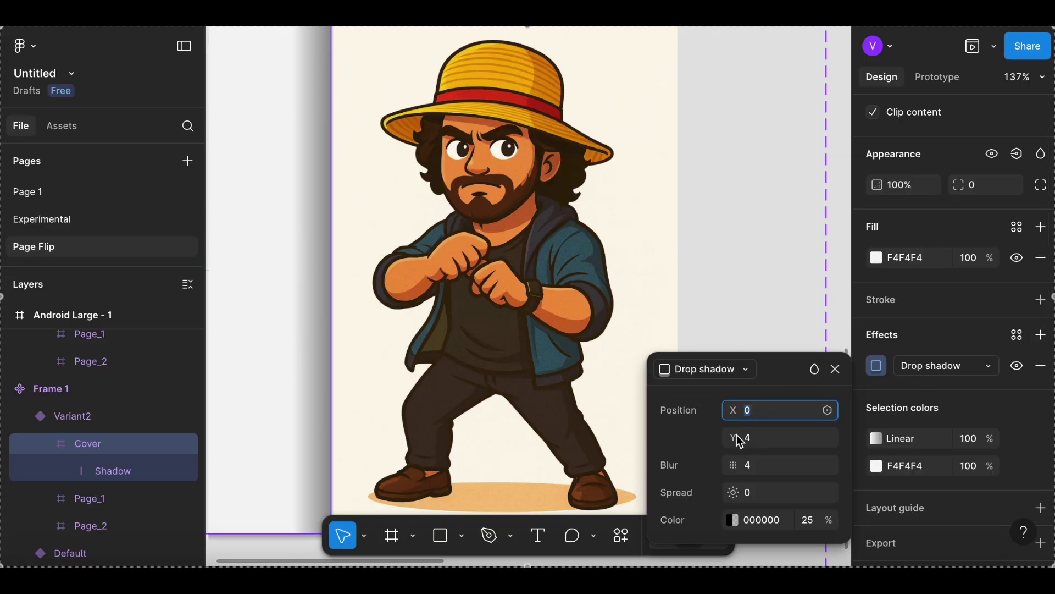
pyautogui.press('Escape')
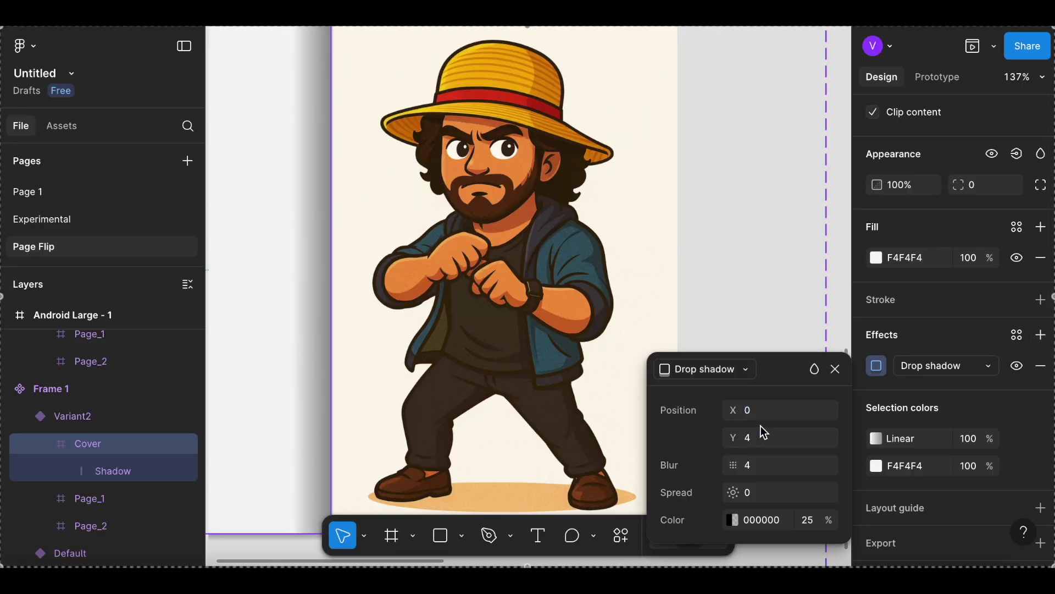
# Set the Variant2 Cover's drop shadow to X 10, Y 0 and Blur 20.
pyautogui.click(749, 444)
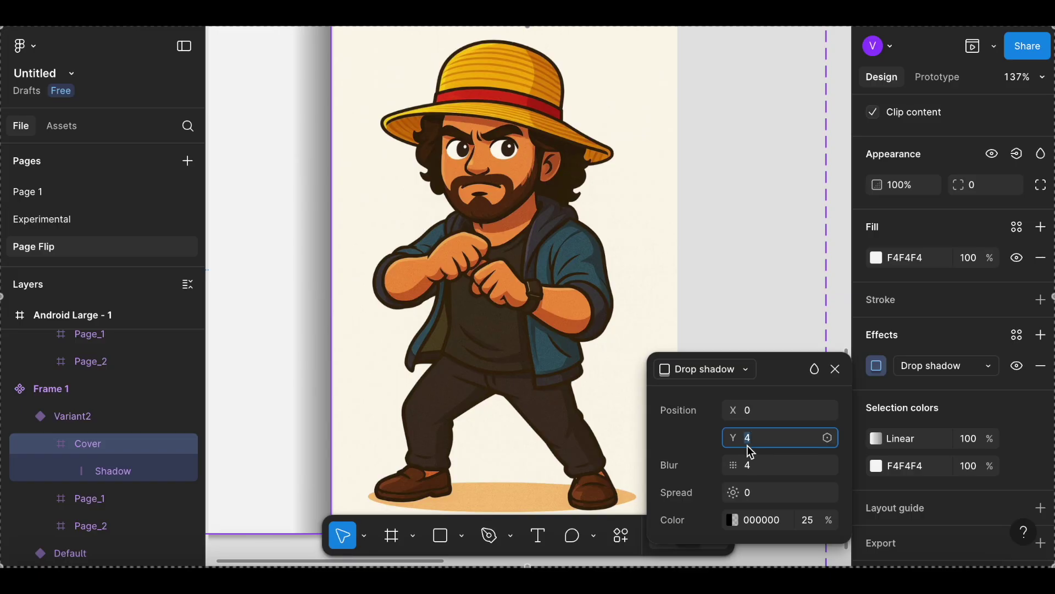
pyautogui.write('0')
pyautogui.click(771, 404)
pyautogui.write('10')
pyautogui.press('Return')
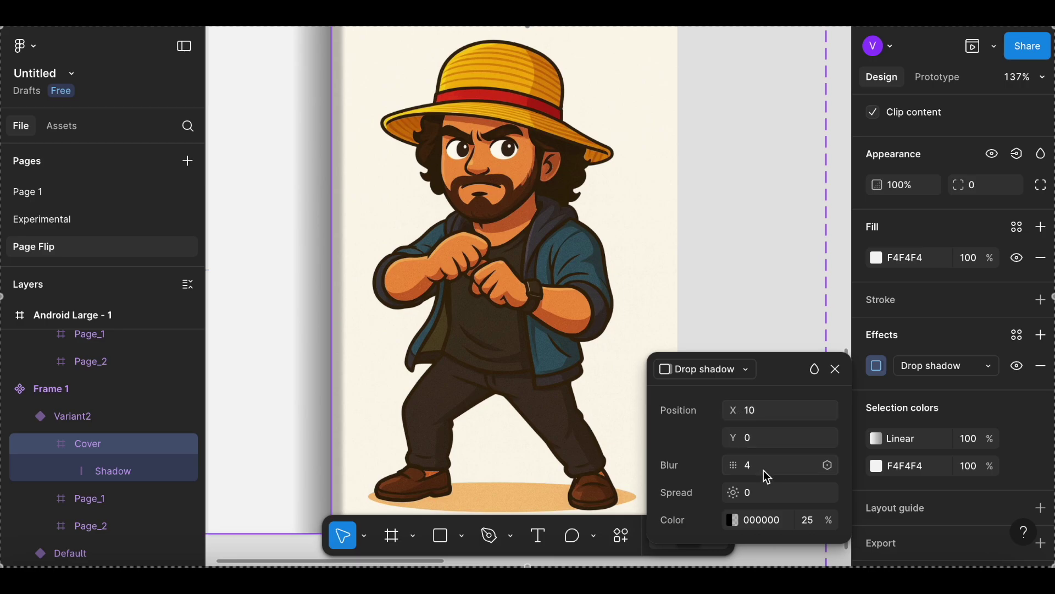
pyautogui.write('20')
pyautogui.press('Return')
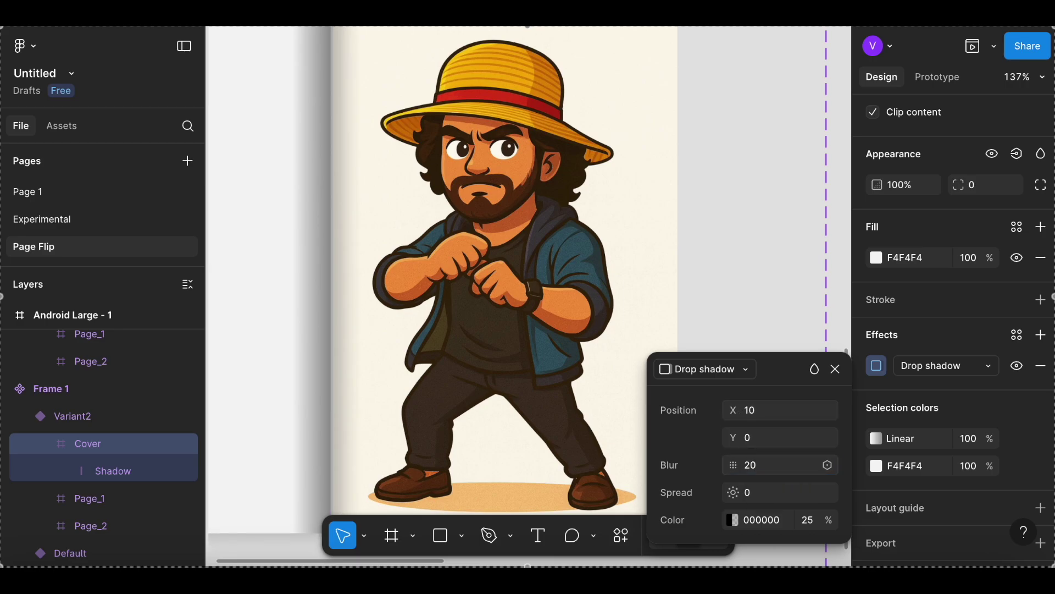
# Add a Drop shadow effect to the Default variant's Cover frame and set its X position to -10.
pyautogui.scroll(5, 320, 255)
pyautogui.keyDown('ctrl'); pyautogui.scroll(-3, 383, 278); pyautogui.keyUp('ctrl')
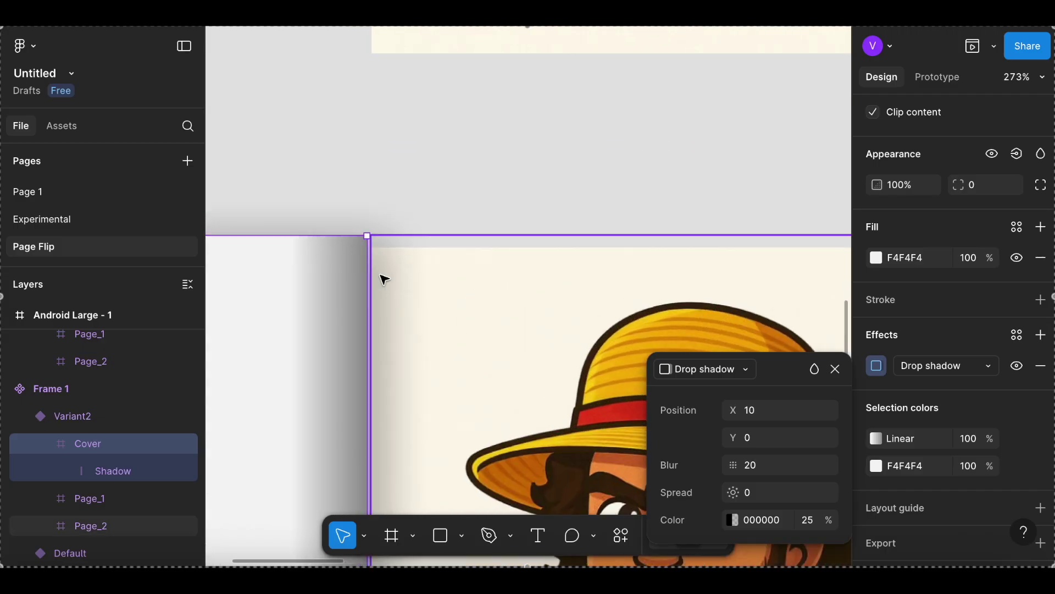
pyautogui.keyDown('ctrl'); pyautogui.scroll(-3, 401, 249); pyautogui.keyUp('ctrl')
pyautogui.scroll(5, 490, 271)
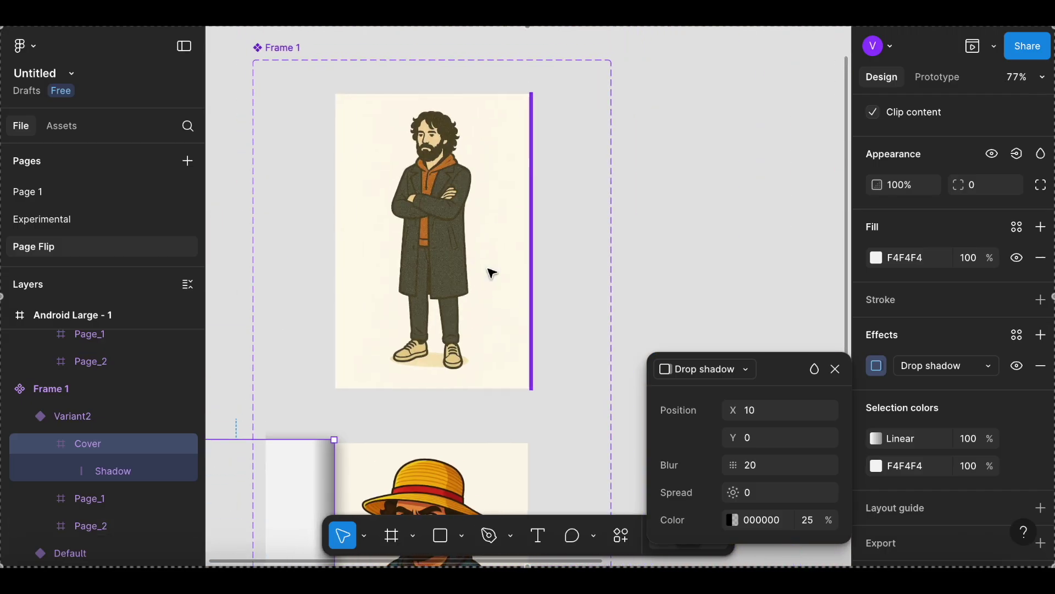
pyautogui.keyDown('ctrl'); pyautogui.scroll(3, 544, 239); pyautogui.keyUp('ctrl')
pyautogui.scroll(3, 125, 399)
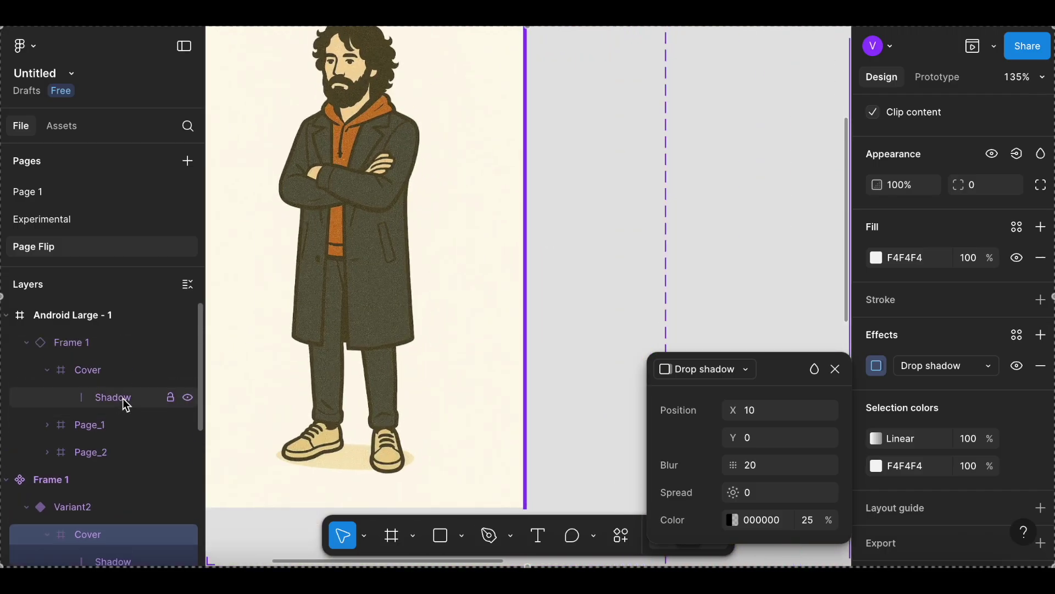
pyautogui.scroll(-5, 123, 401)
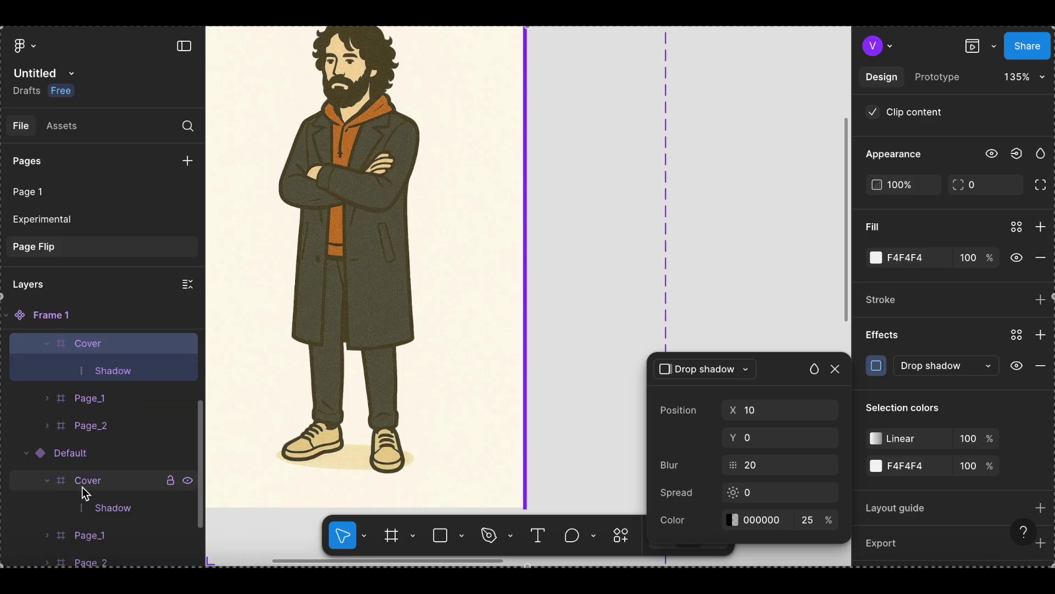
pyautogui.click(86, 491)
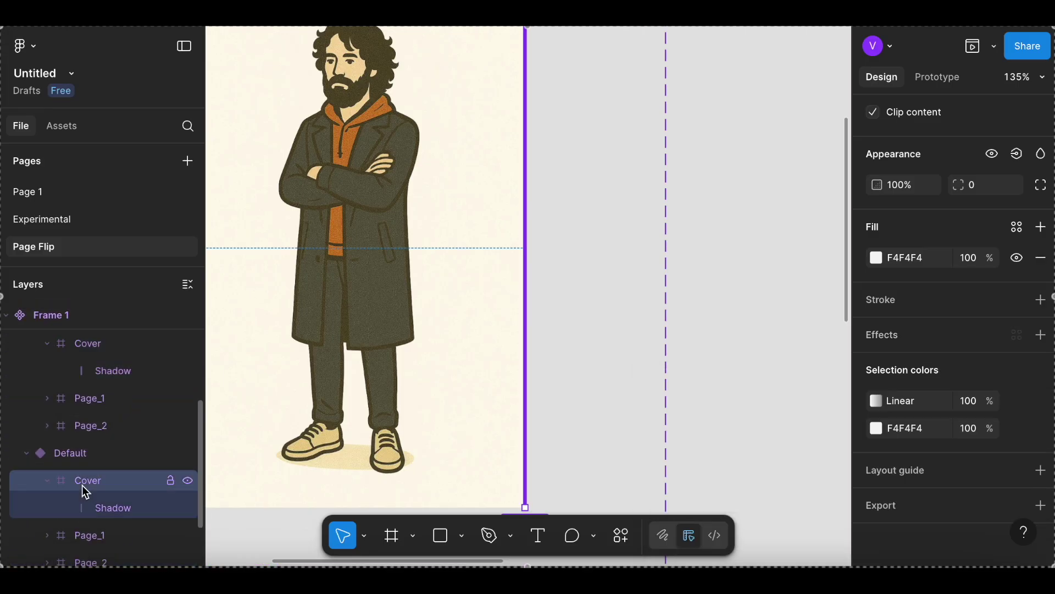
pyautogui.click(1041, 335)
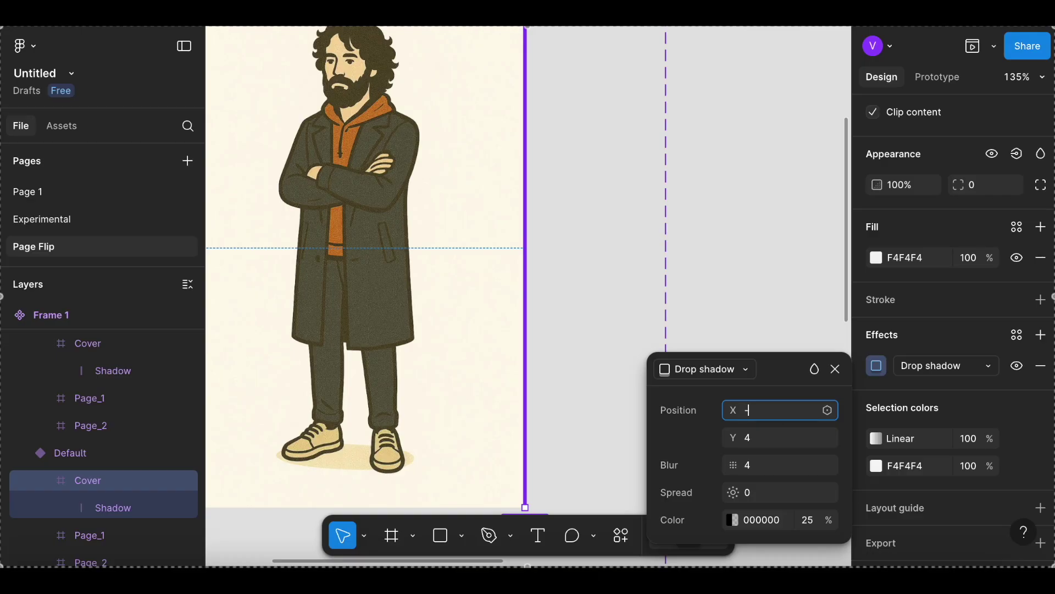
pyautogui.press('Return')
# Set the Default Cover's drop shadow to Blur 20 and Y 0.
pyautogui.click(761, 462)
pyautogui.write('20')
pyautogui.press('Return')
pyautogui.click(757, 443)
pyautogui.write('0')
pyautogui.press('Return')
pyautogui.scroll(-3, 734, 215)
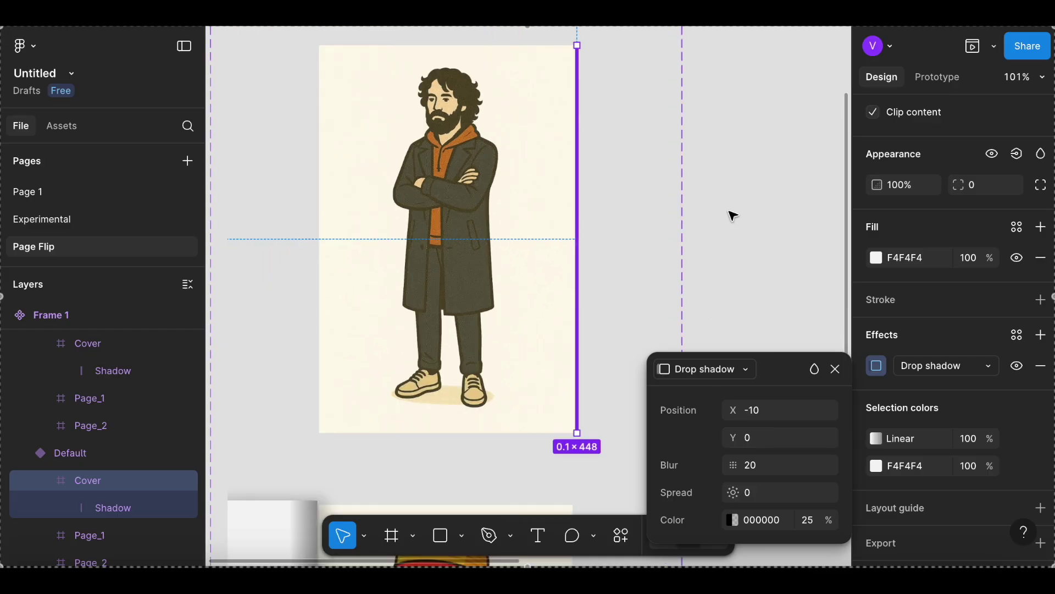
pyautogui.click(769, 438)
pyautogui.click(707, 223)
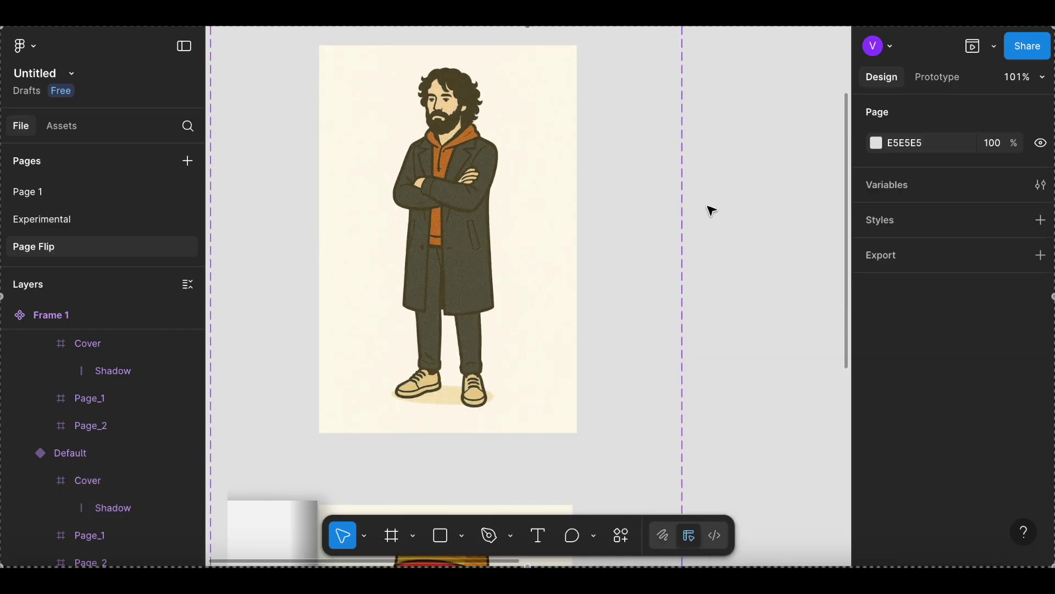
# Preview Android Large - 1 and flip the page to check the Cover shadows.
pyautogui.scroll(-1, 709, 208)
pyautogui.hscroll(-5, 710, 209)
pyautogui.scroll(-2, 712, 210)
pyautogui.scroll(1, 707, 207)
pyautogui.click(685, 208)
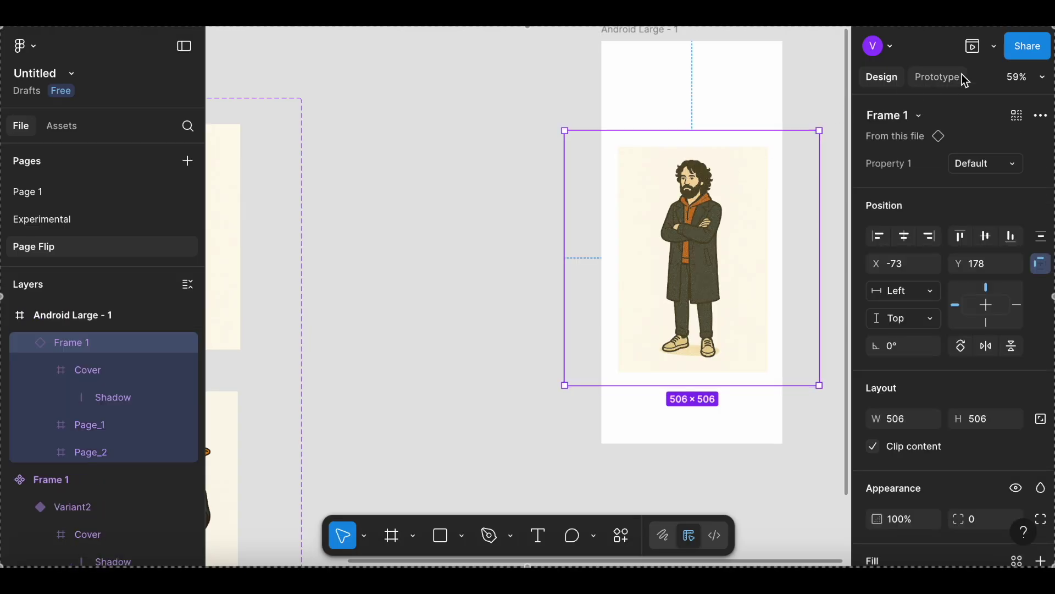
pyautogui.click(973, 46)
pyautogui.moveTo(464, 284); pyautogui.dragTo(323, 296)
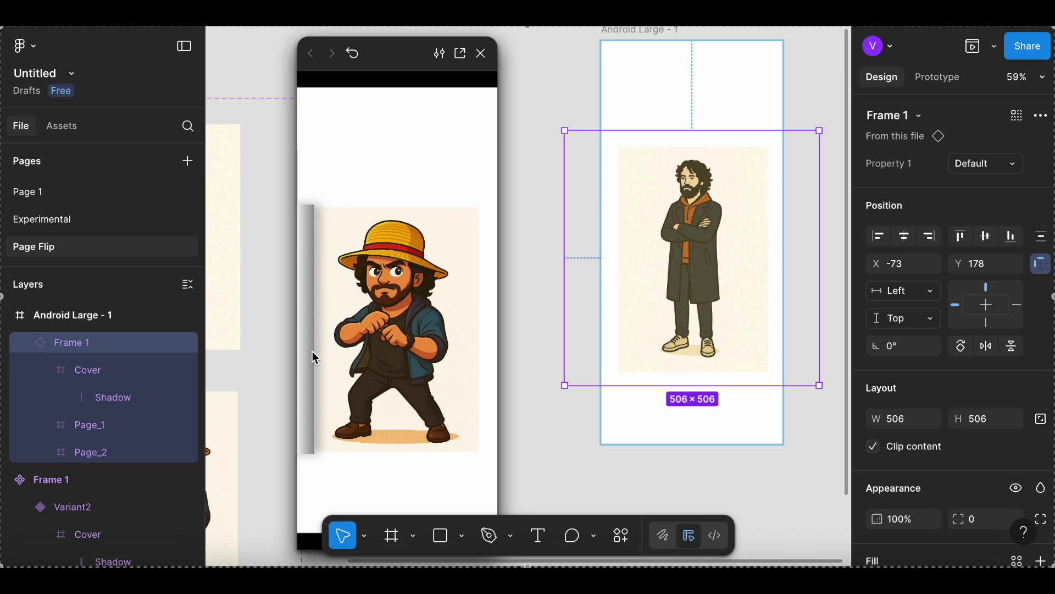
# Enlarge and reposition the preview window, and flip the page back and forth to examine the shadow on both sides.
pyautogui.moveTo(300, 341); pyautogui.dragTo(198, 348)
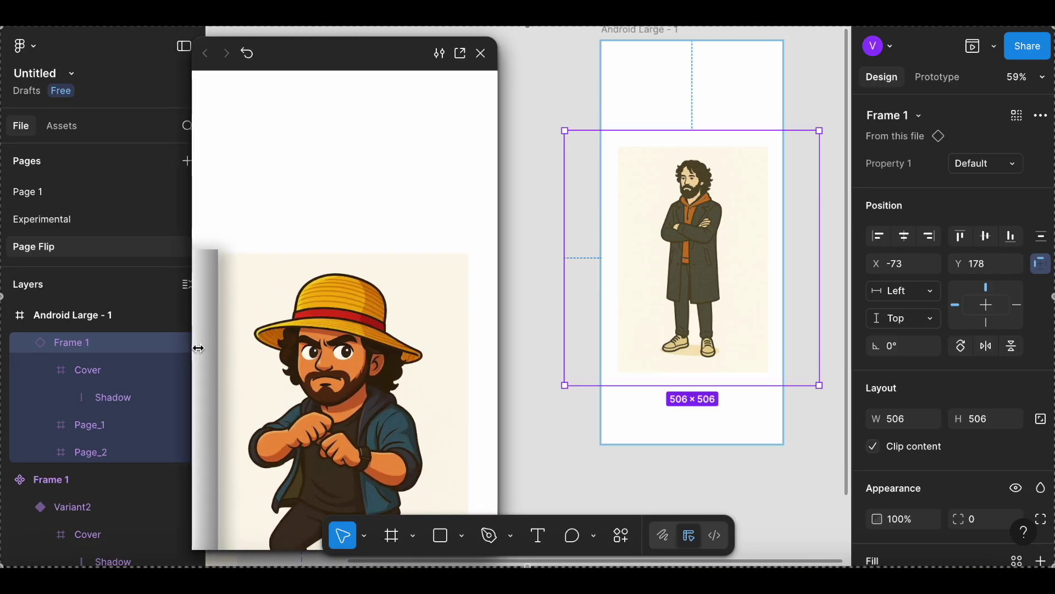
pyautogui.moveTo(347, 51); pyautogui.dragTo(465, 40)
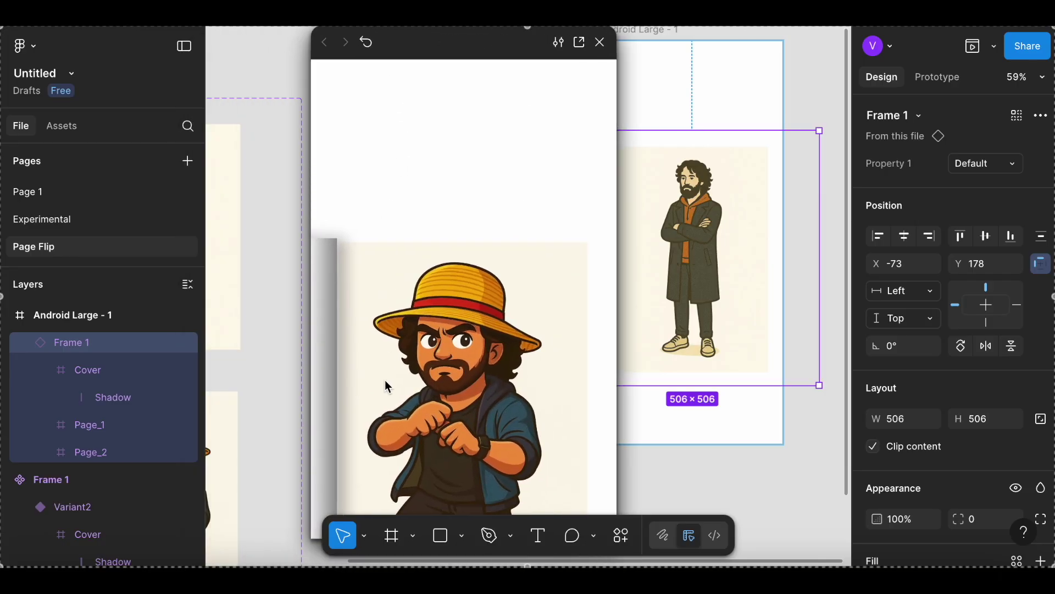
pyautogui.click(327, 372)
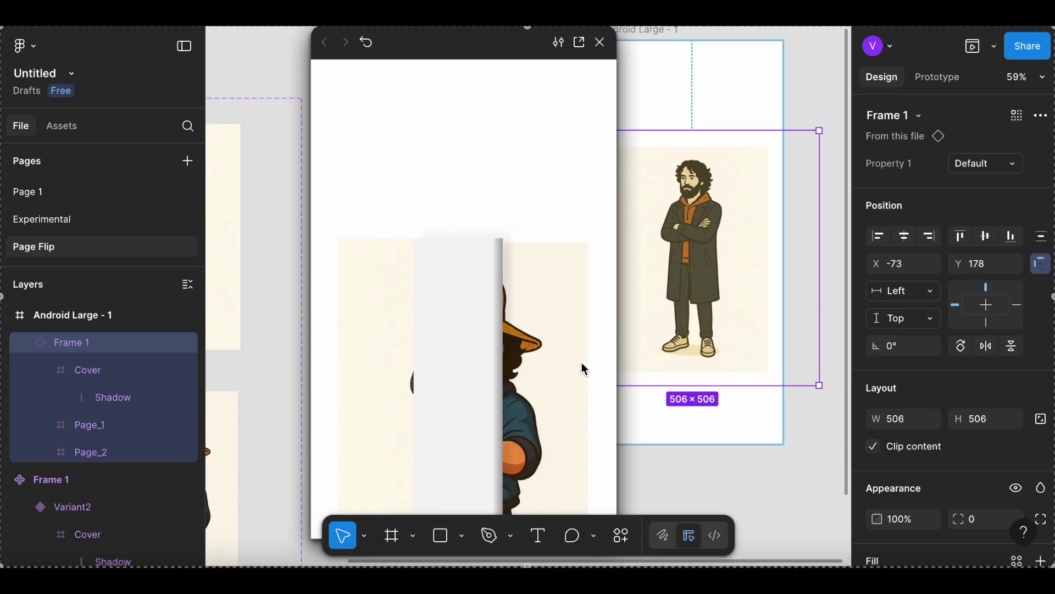
pyautogui.click(590, 343)
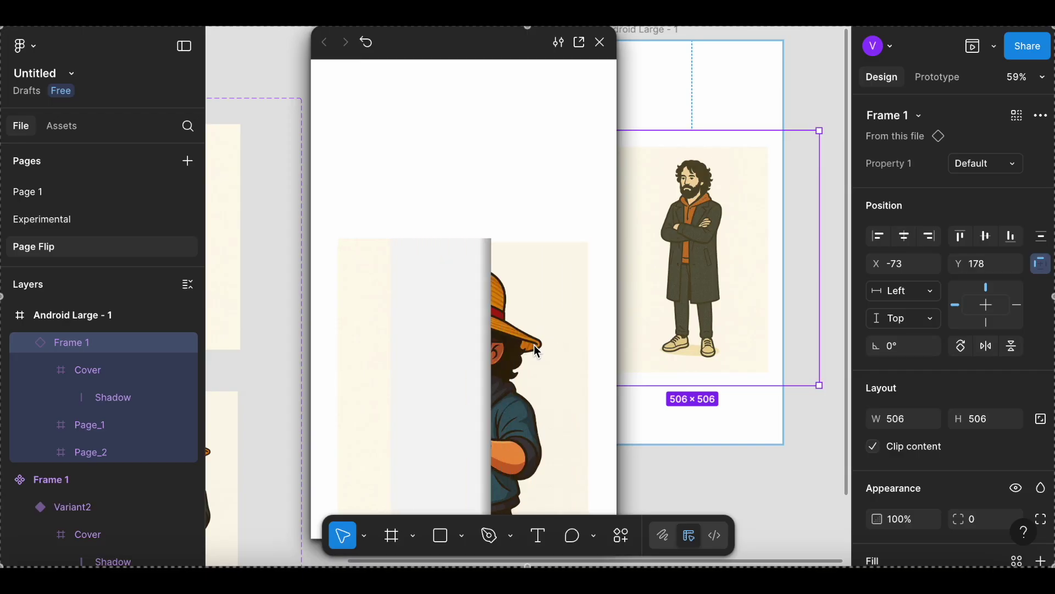
pyautogui.click(600, 42)
# Add a second Drop shadow effect to the Cover frame in Variant2.
pyautogui.scroll(-5, 439, 247)
pyautogui.hscroll(-5, 440, 247)
pyautogui.scroll(-3, 383, 356)
pyautogui.hscroll(-3, 384, 357)
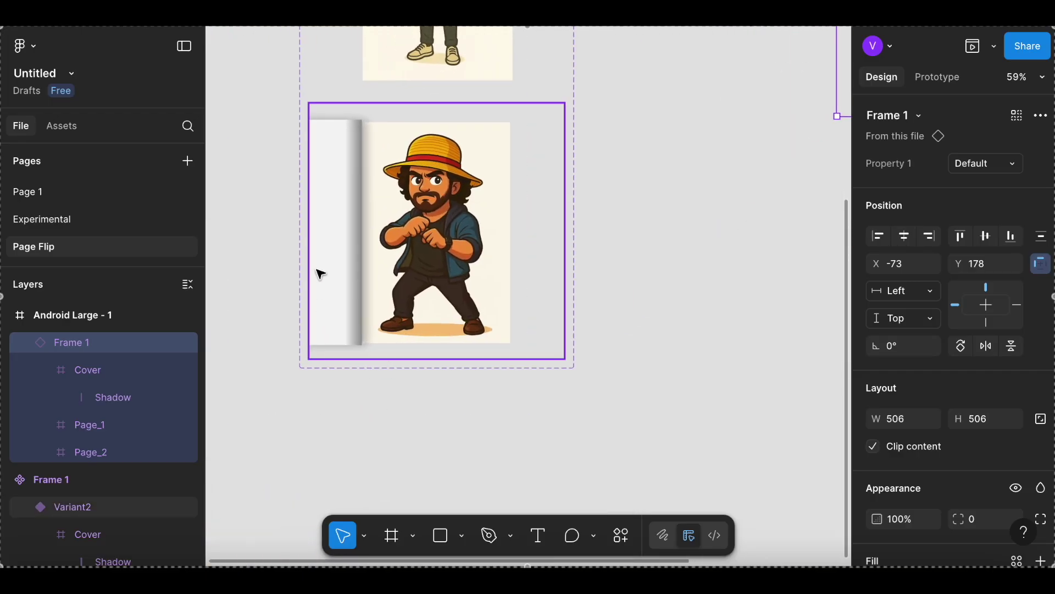
pyautogui.click(332, 261)
pyautogui.click(336, 261)
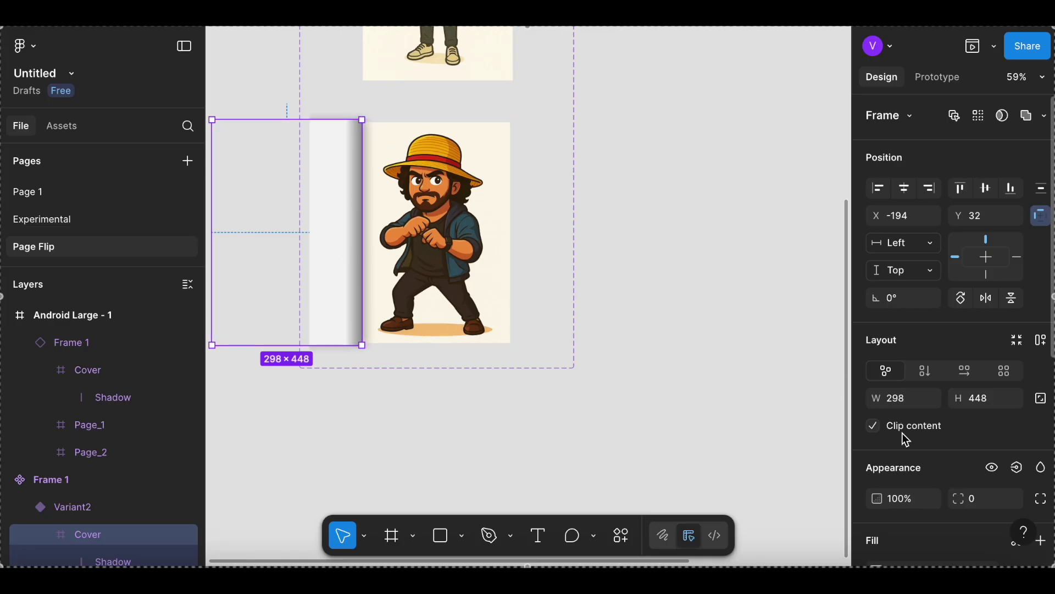
pyautogui.scroll(-5, 902, 433)
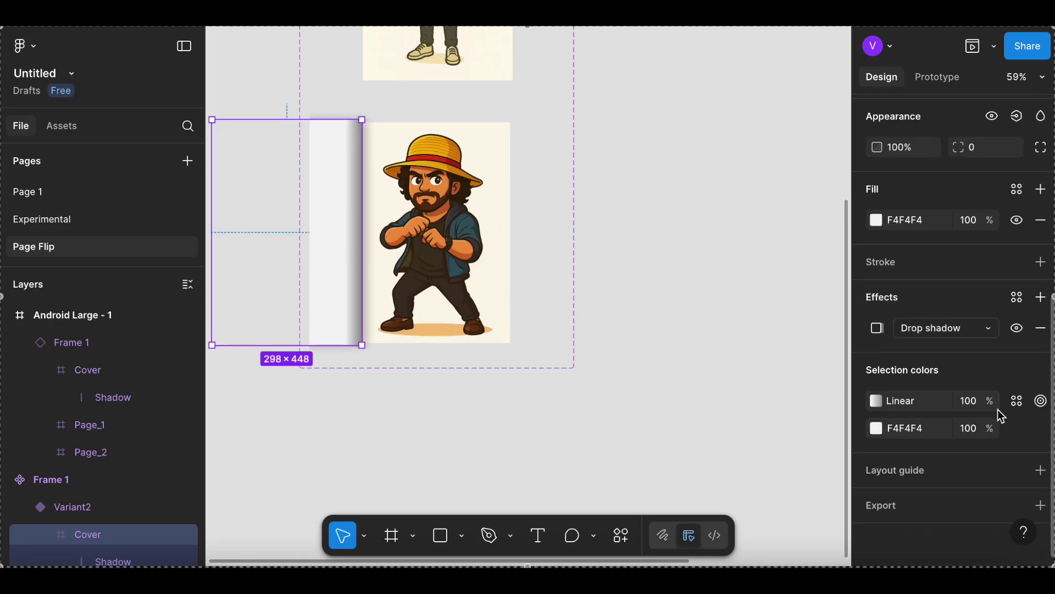
pyautogui.click(1041, 300)
# Set the Variant2 Cover's second drop shadow to Y 1, X -10 and Blur 20.
pyautogui.click(764, 403)
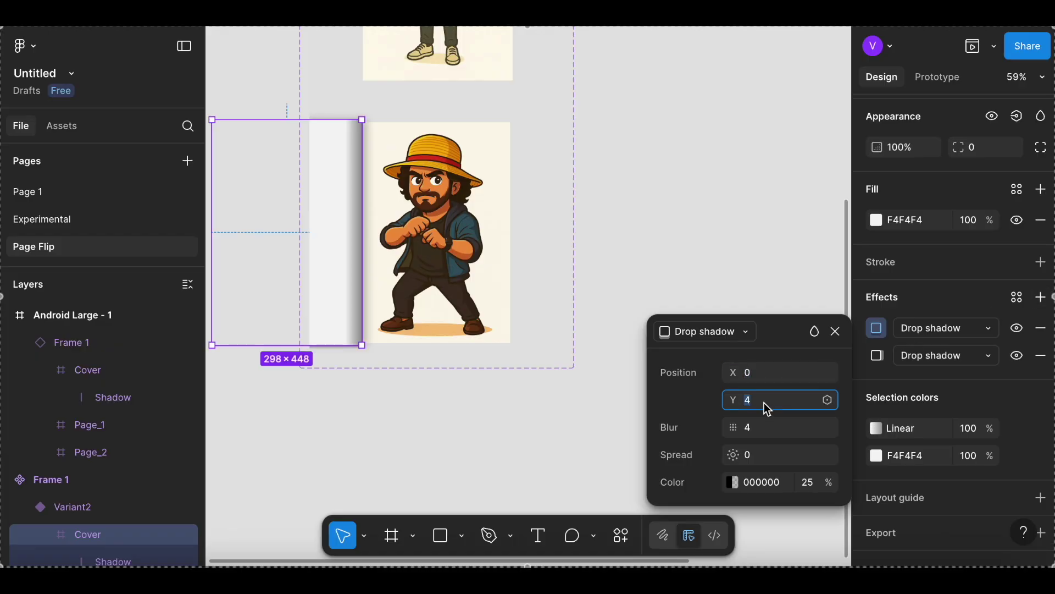
pyautogui.write('1')
pyautogui.press('Return')
pyautogui.click(771, 377)
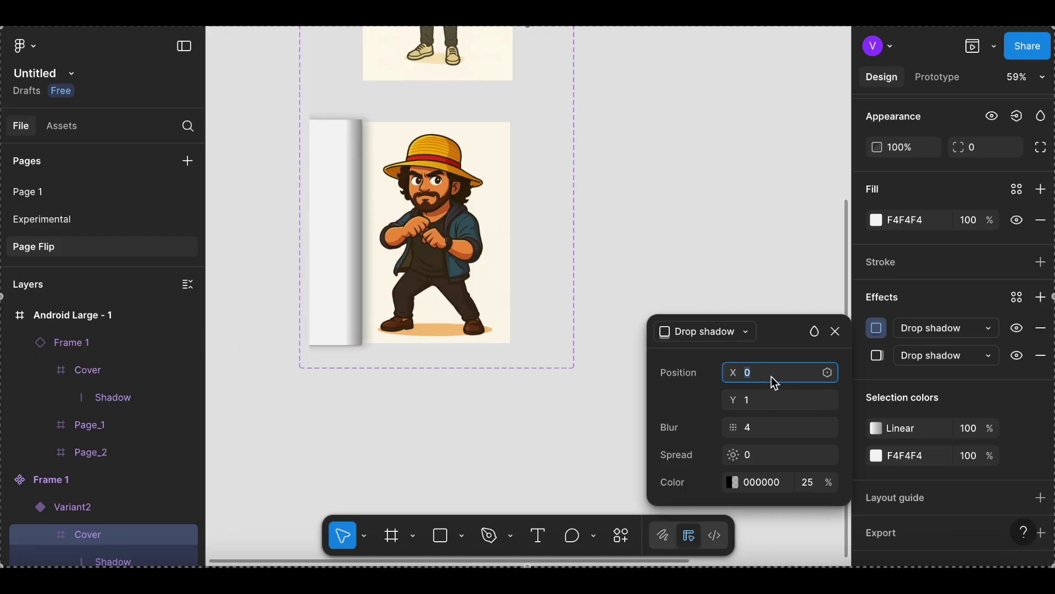
pyautogui.write('-1')
pyautogui.press('Return')
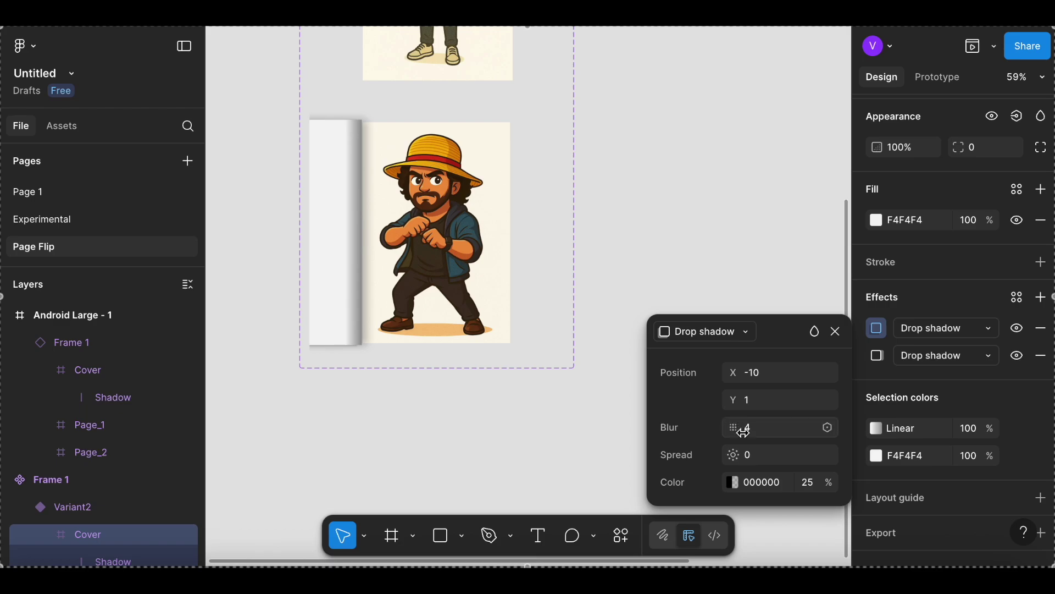
pyautogui.click(768, 433)
pyautogui.write('20')
pyautogui.press('Return')
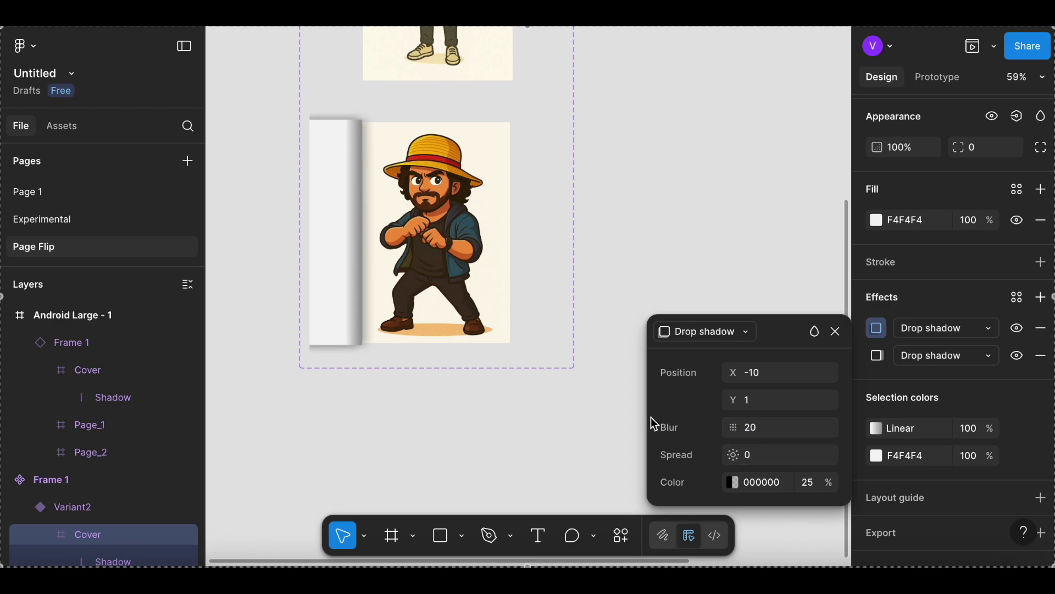
# Set the Y position of the Variant2 Cover's second drop shadow to 0.
pyautogui.hscroll(-2, 329, 154)
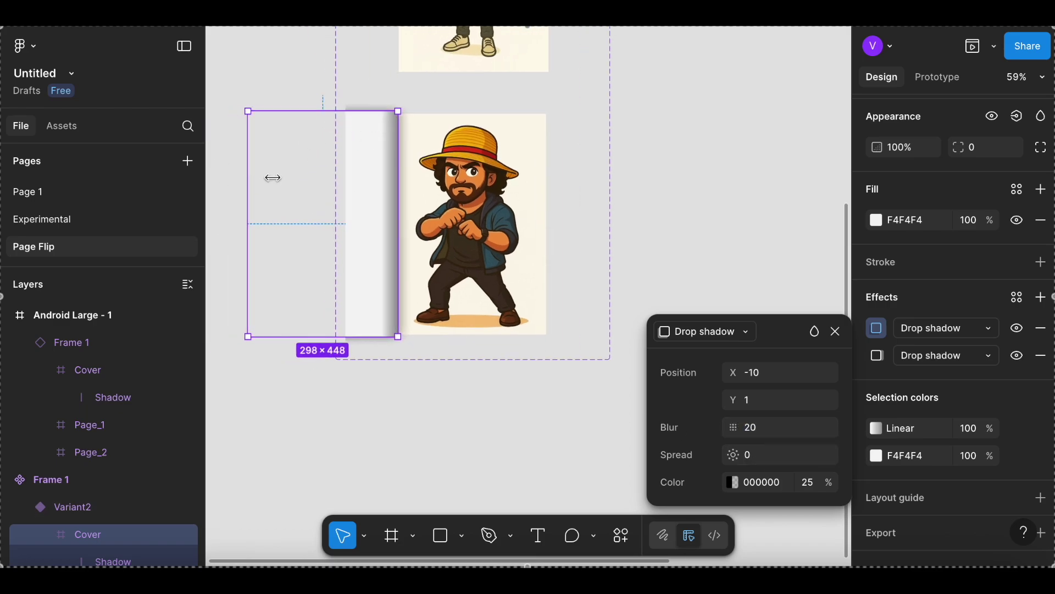
pyautogui.click(766, 401)
pyautogui.write('1')
pyautogui.press('BackSpace')
pyautogui.write('0')
pyautogui.press('Return')
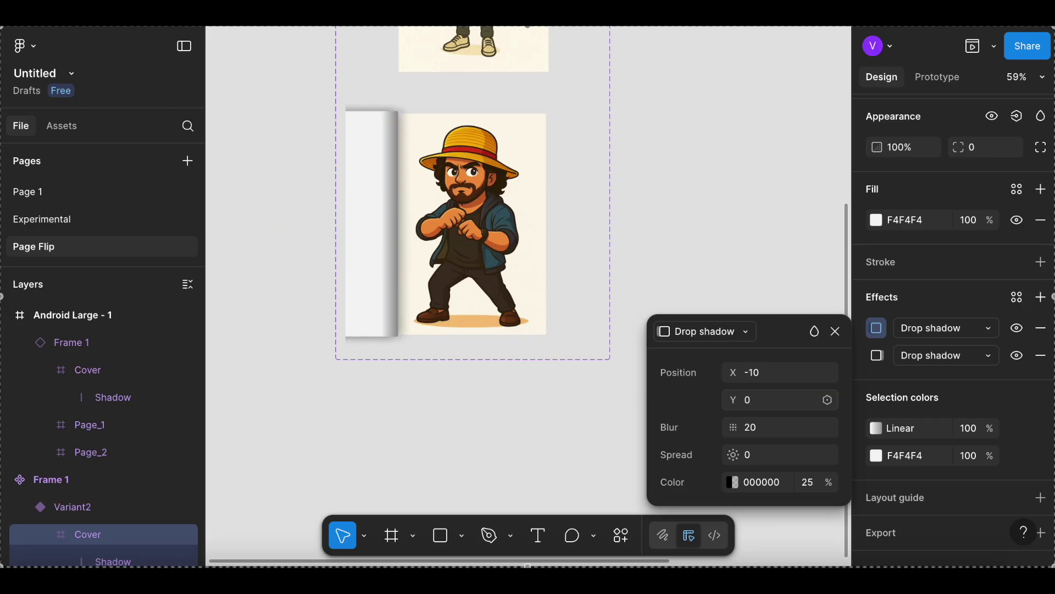
# Preview Android Large - 1 again and flip the page to check the shadows on both sides of the Cover.
pyautogui.scroll(5, 651, 102)
pyautogui.hscroll(4, 652, 102)
pyautogui.hscroll(5, 652, 102)
pyautogui.scroll(2, 652, 103)
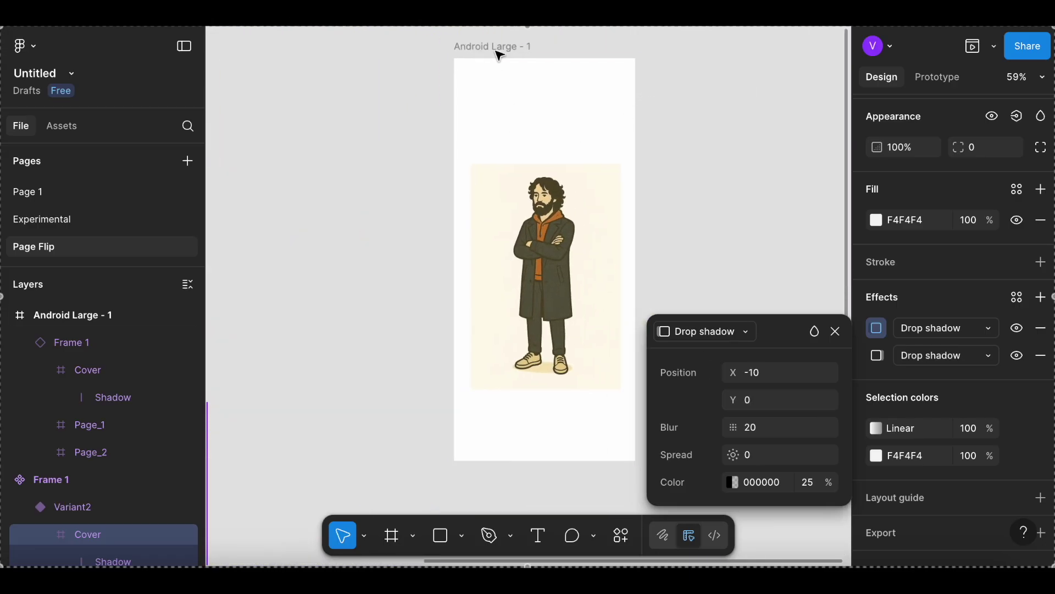
pyautogui.click(495, 48)
pyautogui.click(966, 50)
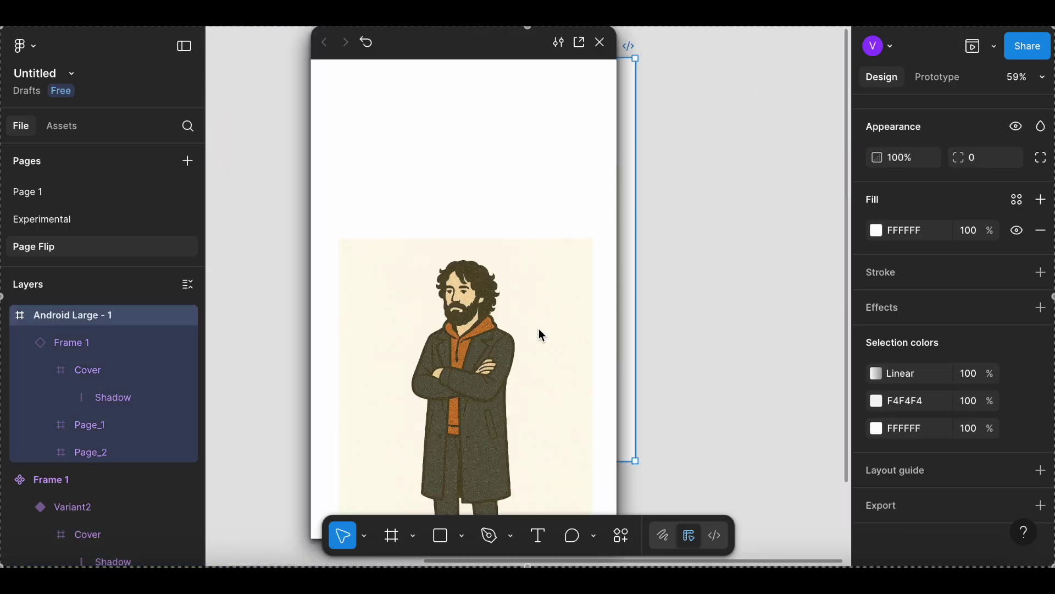
pyautogui.moveTo(559, 330); pyautogui.dragTo(561, 302)
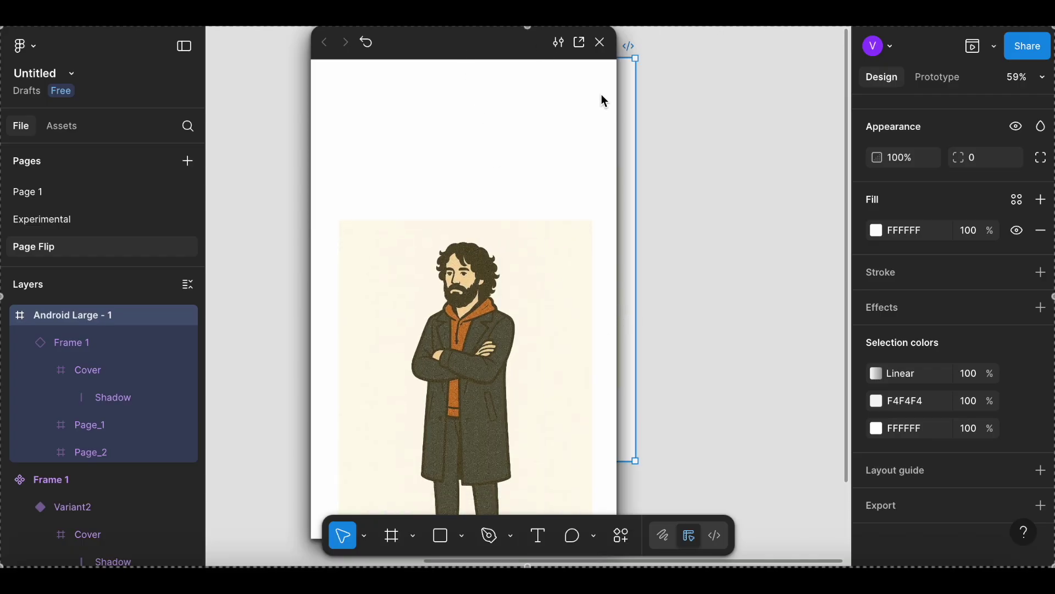
pyautogui.click(600, 41)
# Try a Drop shadow with Y 40 on the Frame 1 instance in Android Large - 1, and remove the effect.
pyautogui.click(597, 242)
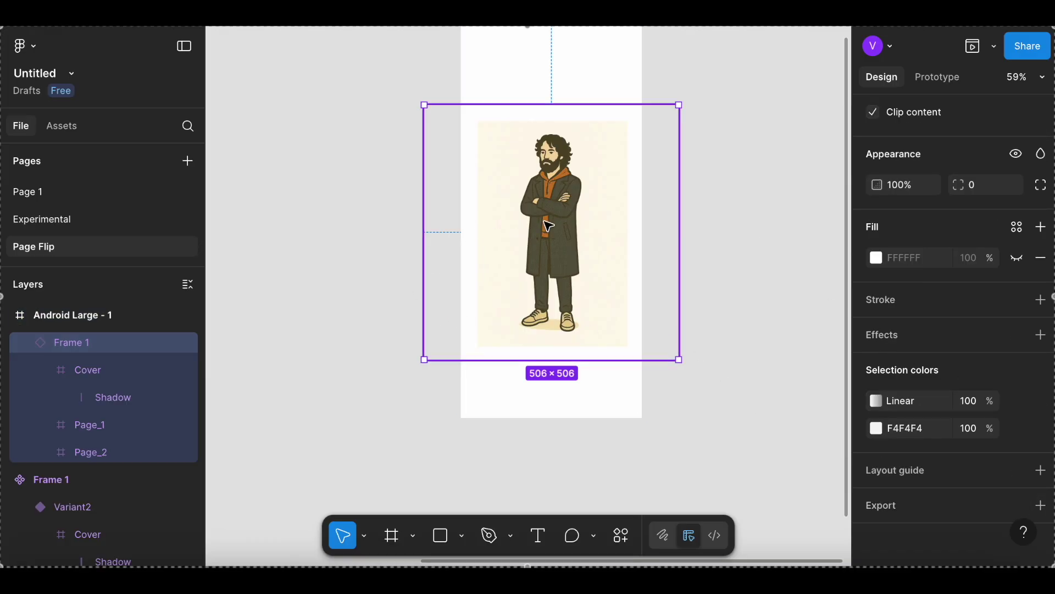
pyautogui.scroll(2, 382, 189)
pyautogui.scroll(-5, 486, 212)
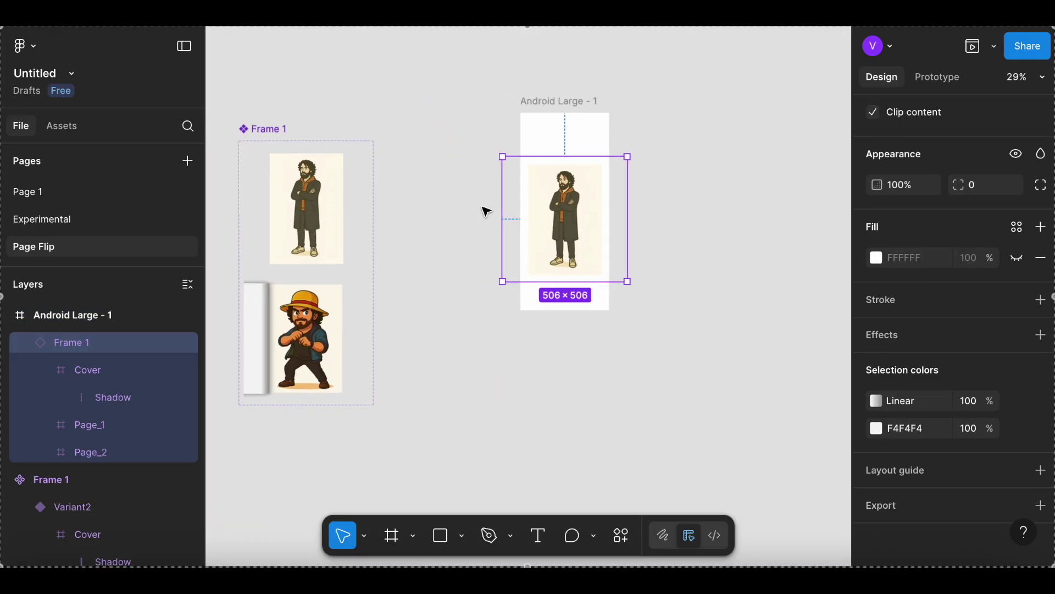
pyautogui.hscroll(-3, 429, 220)
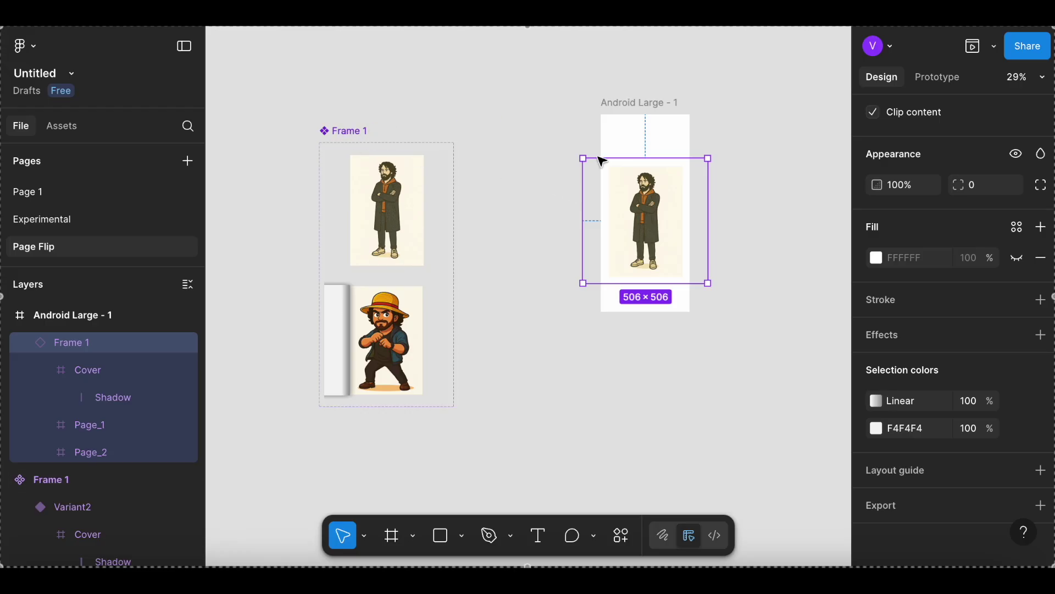
pyautogui.hscroll(4, 531, 180)
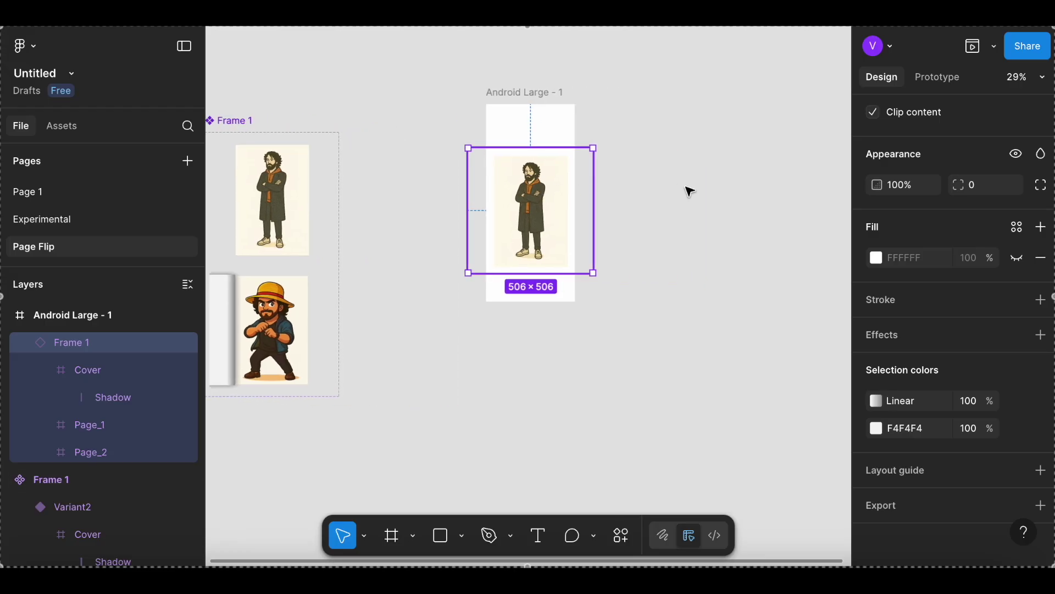
pyautogui.click(1040, 335)
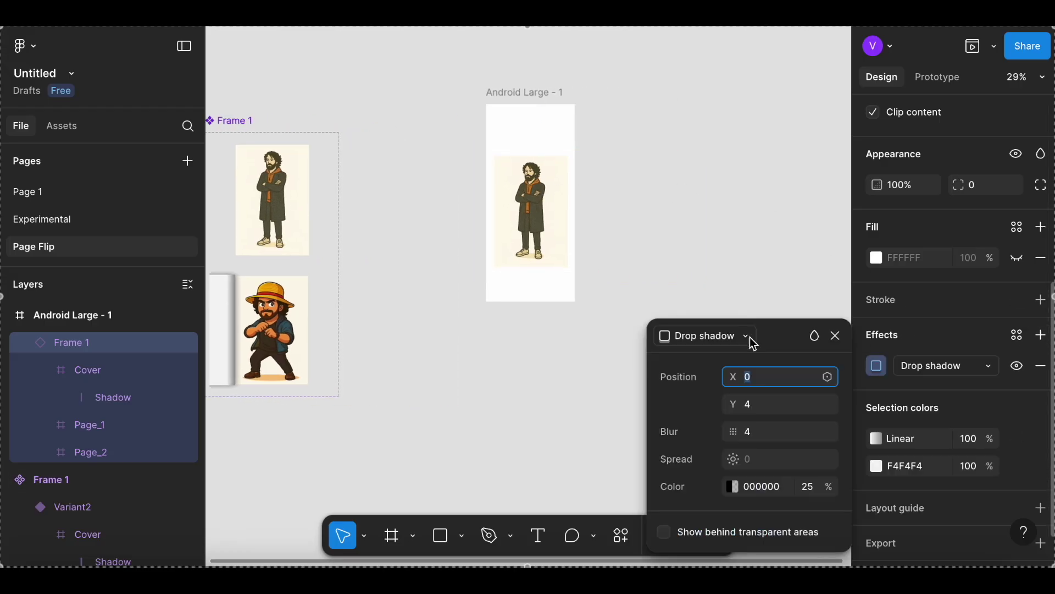
pyautogui.scroll(3, 616, 309)
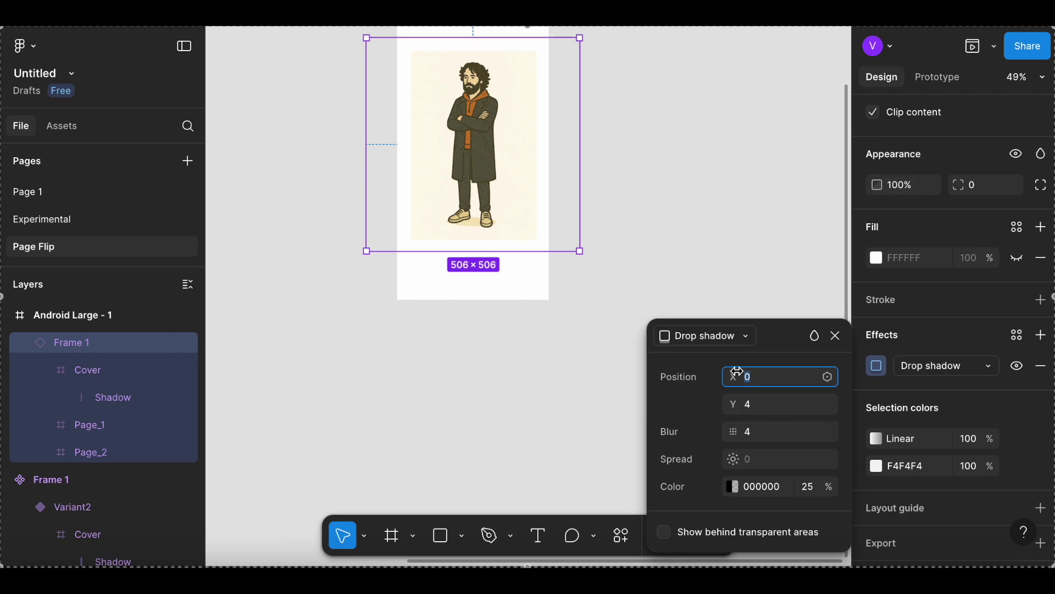
pyautogui.moveTo(736, 410); pyautogui.dragTo(787, 407)
pyautogui.scroll(5, 483, 242)
pyautogui.scroll(-2, 492, 242)
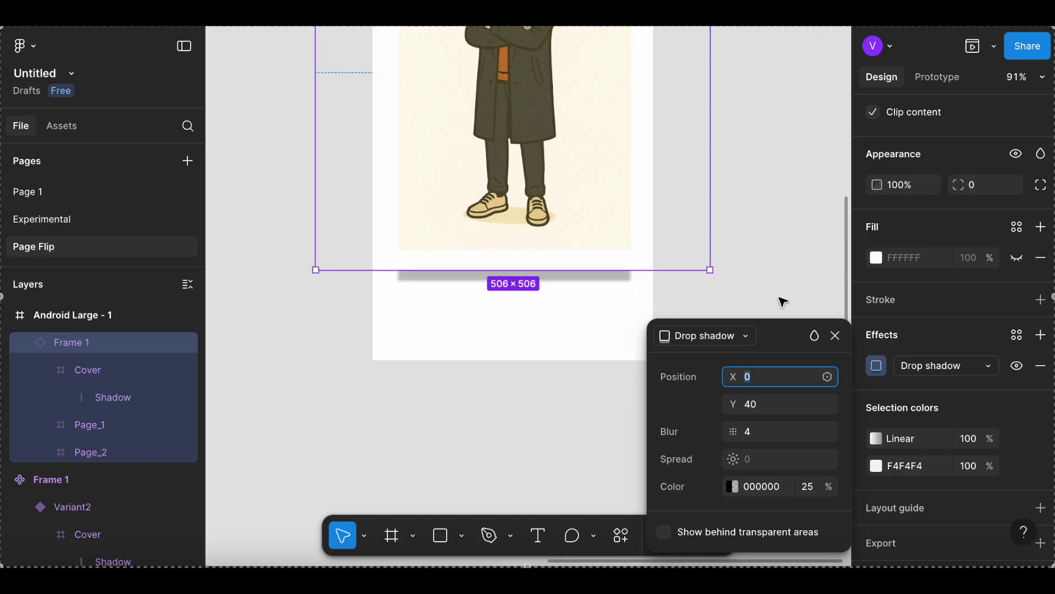
pyautogui.click(1041, 366)
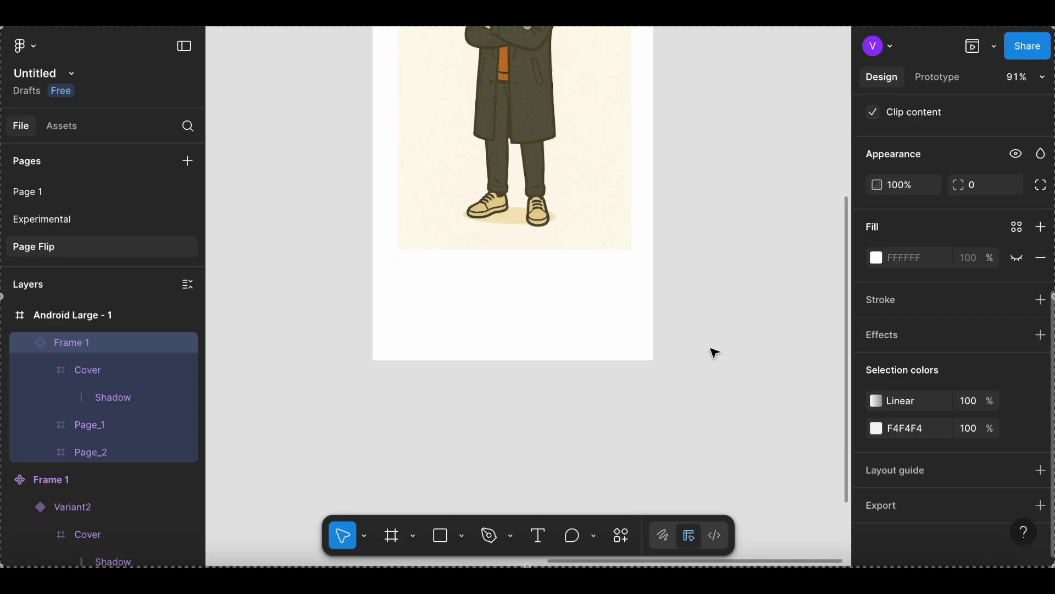
# Add a Drop shadow with Blur 10 to Page_2 of the Frame 1 instance in Android Large - 1.
pyautogui.click(453, 239)
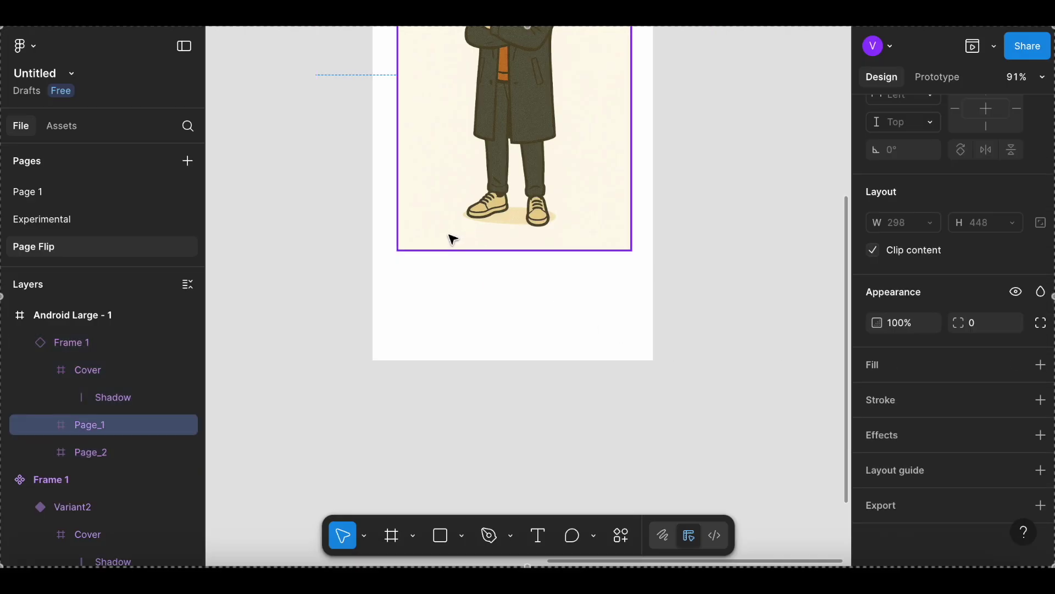
pyautogui.click(96, 452)
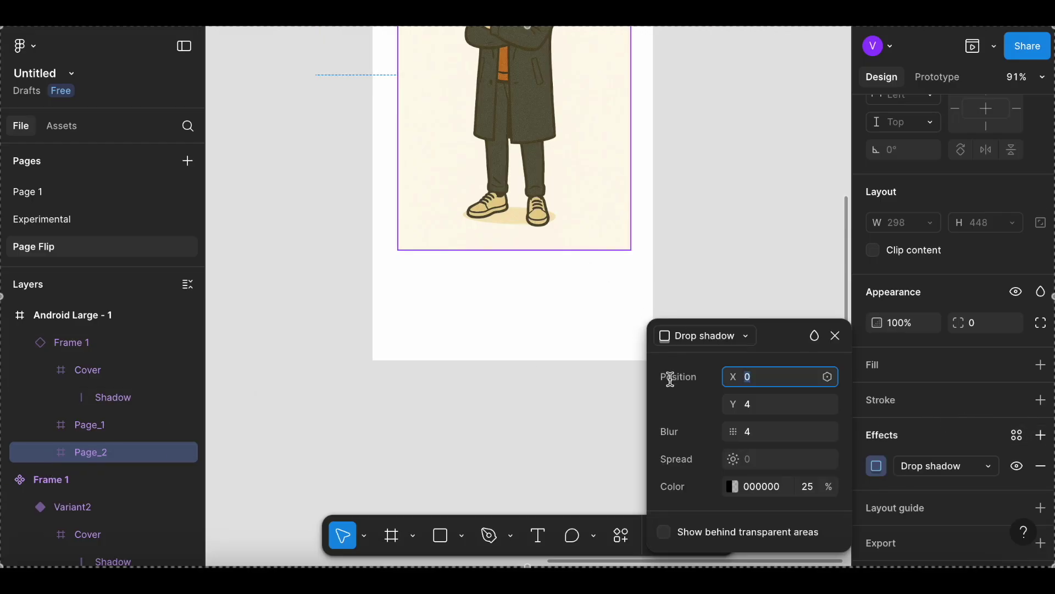
pyautogui.click(764, 436)
pyautogui.write('10')
pyautogui.press('Return')
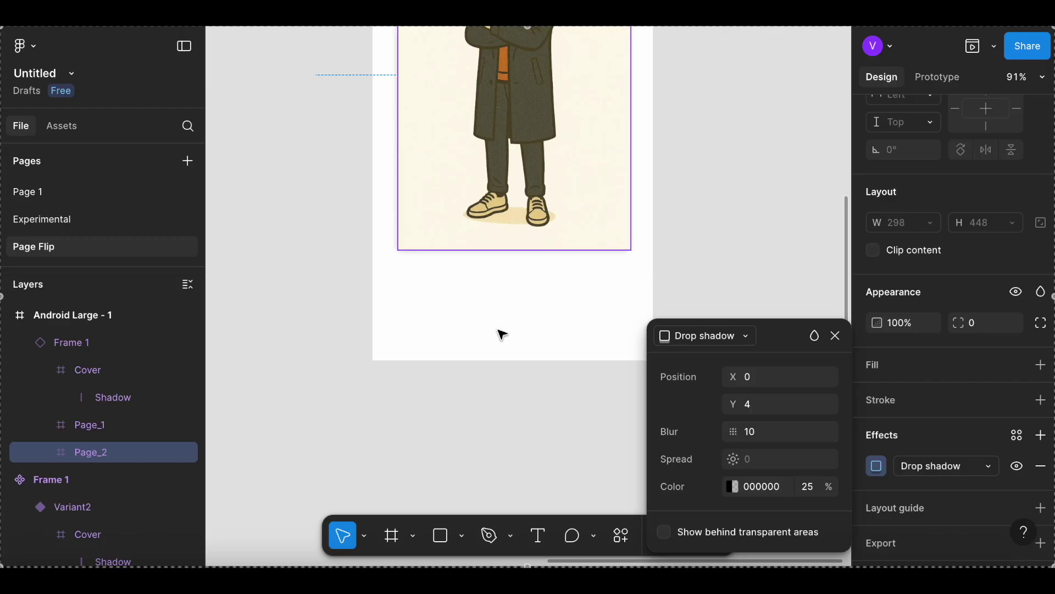
pyautogui.scroll(-5, 499, 335)
pyautogui.click(464, 135)
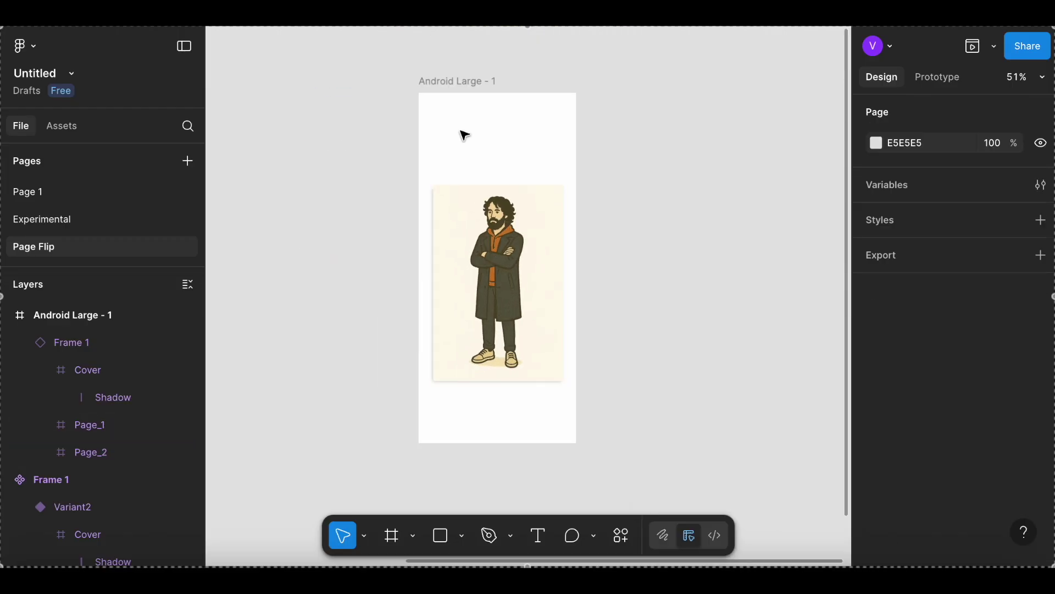
pyautogui.click(96, 454)
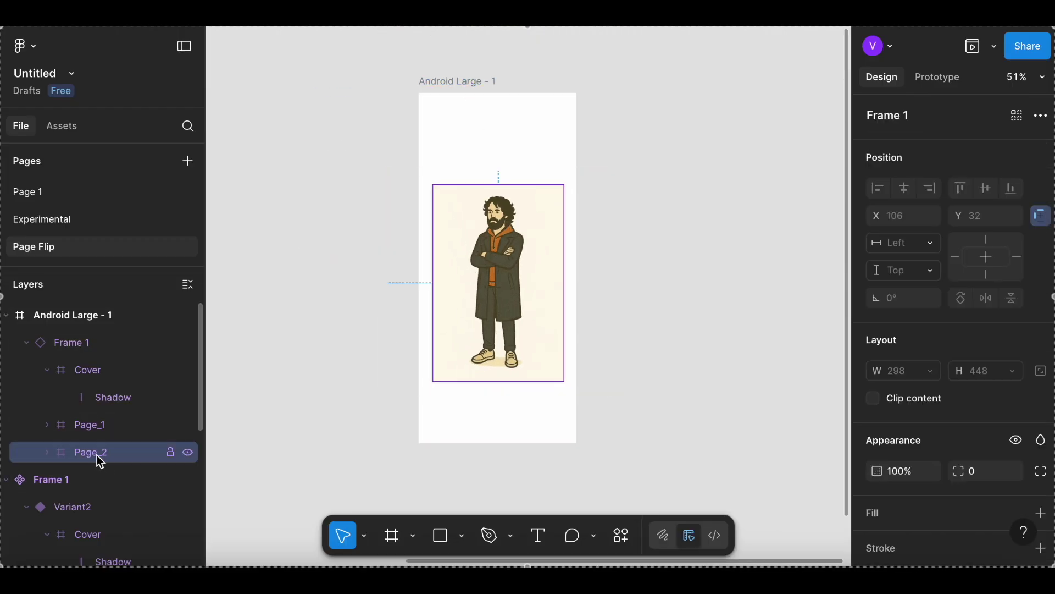
# Preview Android Large - 1 and flip the page to check the drop shadow around Page_2.
pyautogui.click(460, 82)
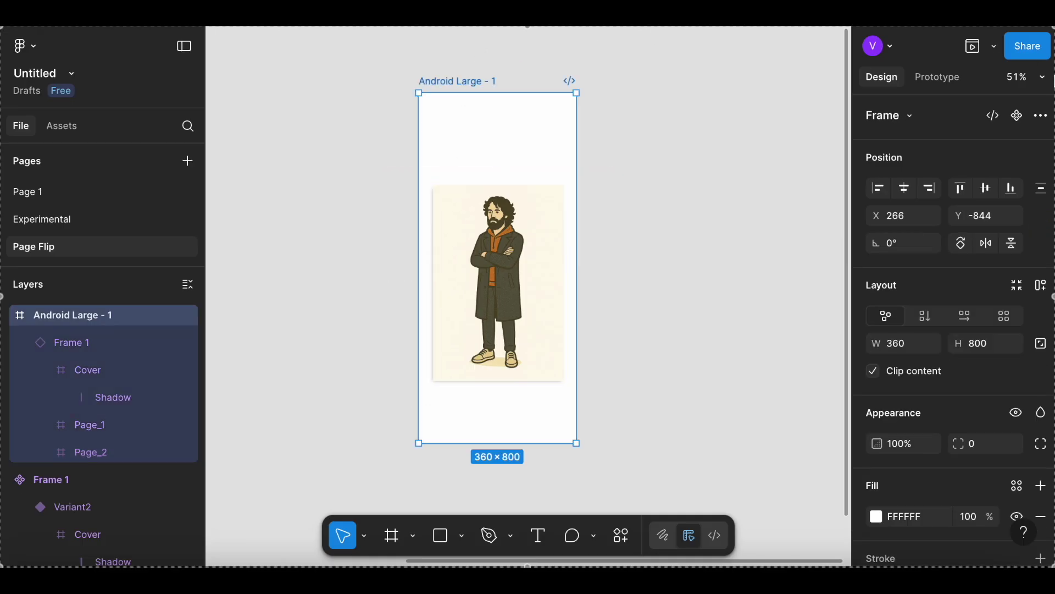
pyautogui.click(974, 46)
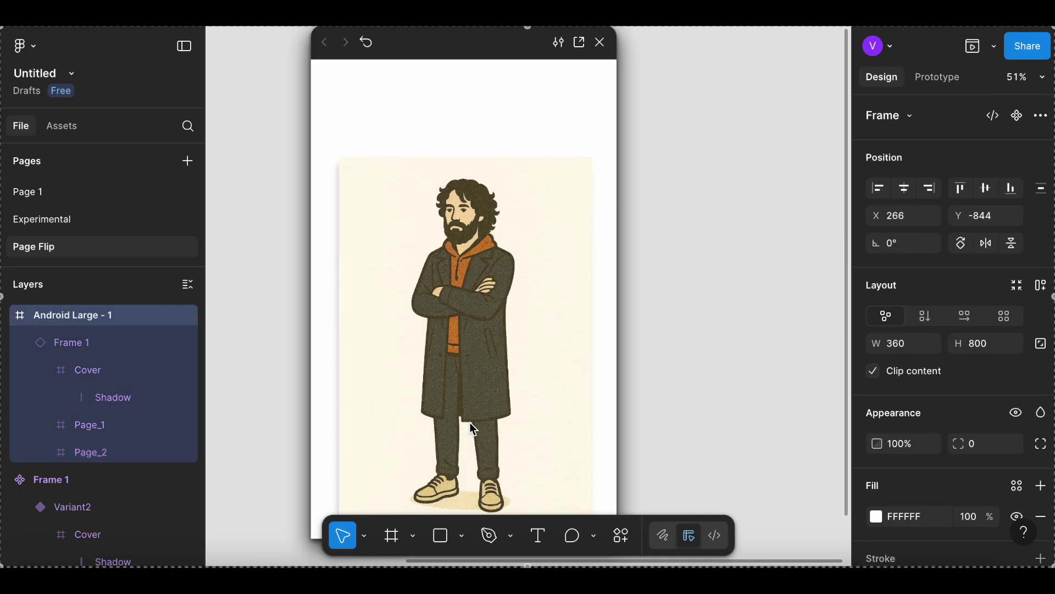
pyautogui.scroll(-3, 474, 429)
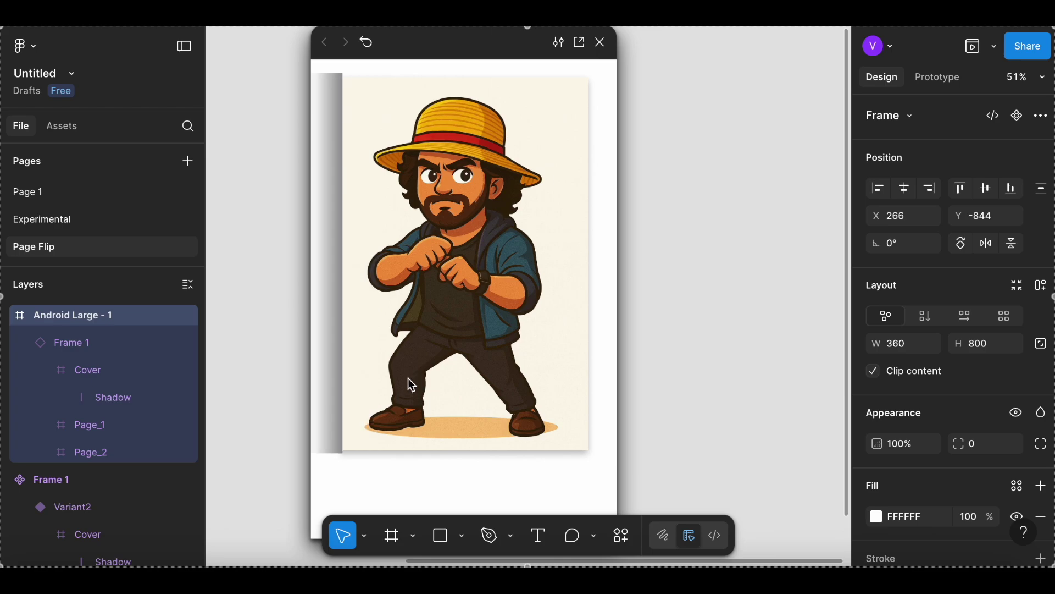